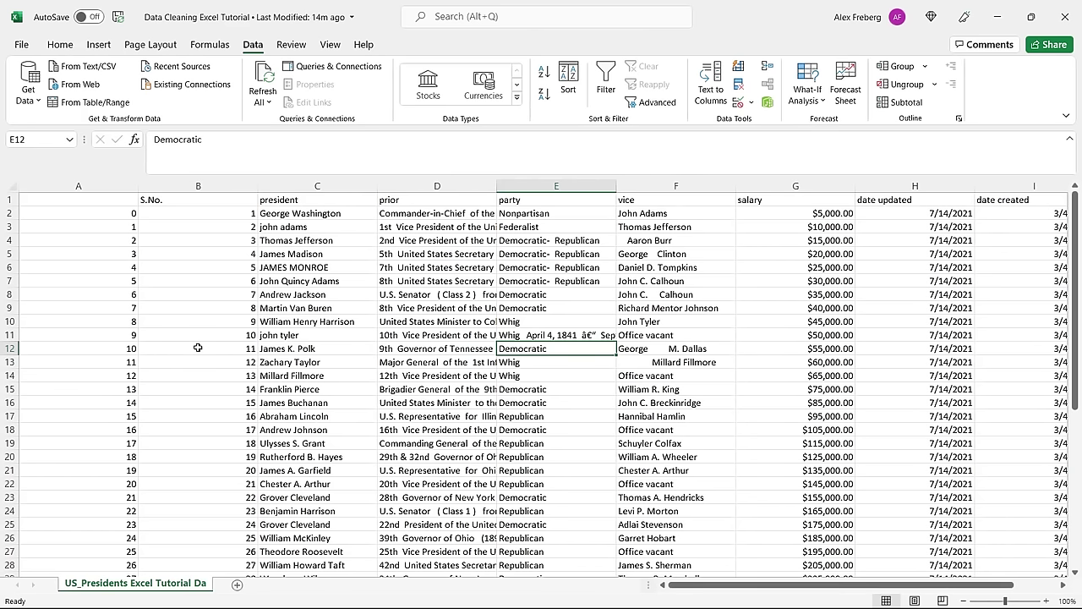
# Examine the president column for inconsistent capitalization and the party column for inconsistent or stray text.
pyautogui.moveTo(321, 226); pyautogui.dragTo(322, 257)
pyautogui.click(320, 266)
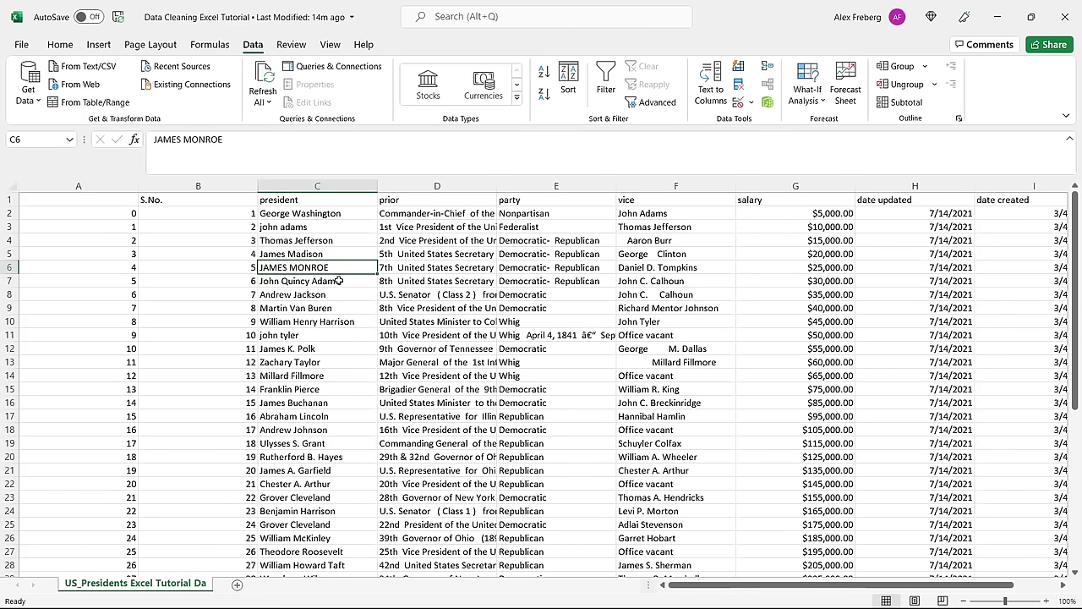
pyautogui.click(338, 281)
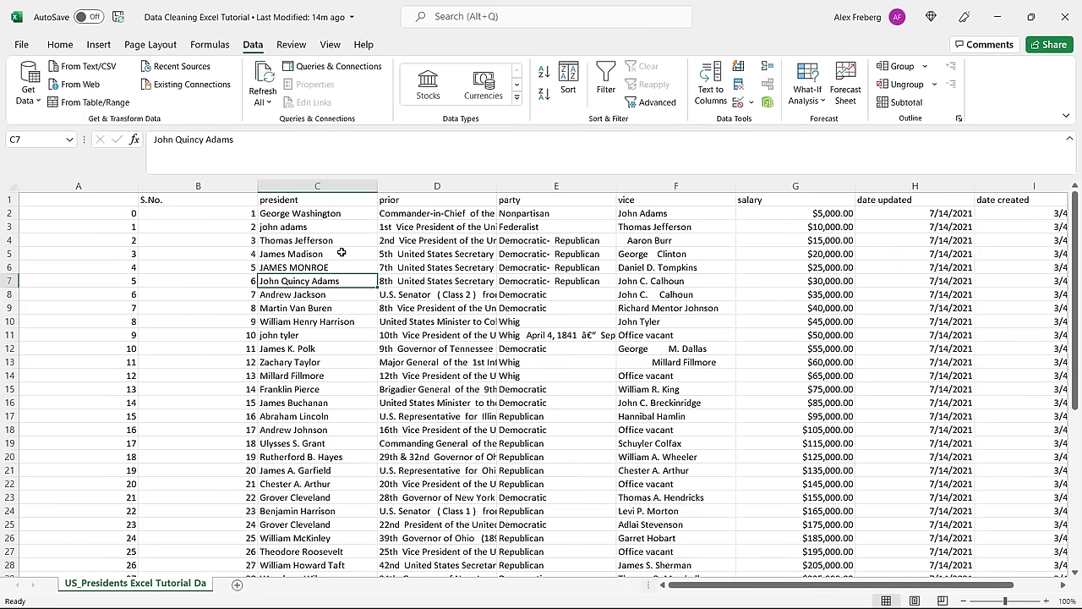
pyautogui.click(322, 228)
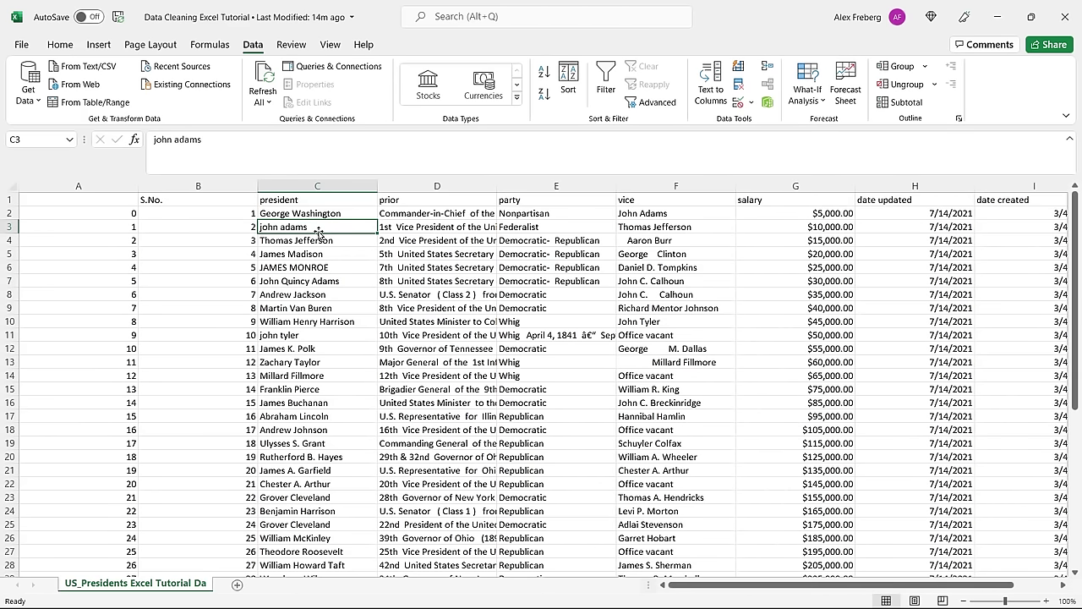
pyautogui.click(529, 294)
pyautogui.click(554, 321)
pyautogui.click(556, 335)
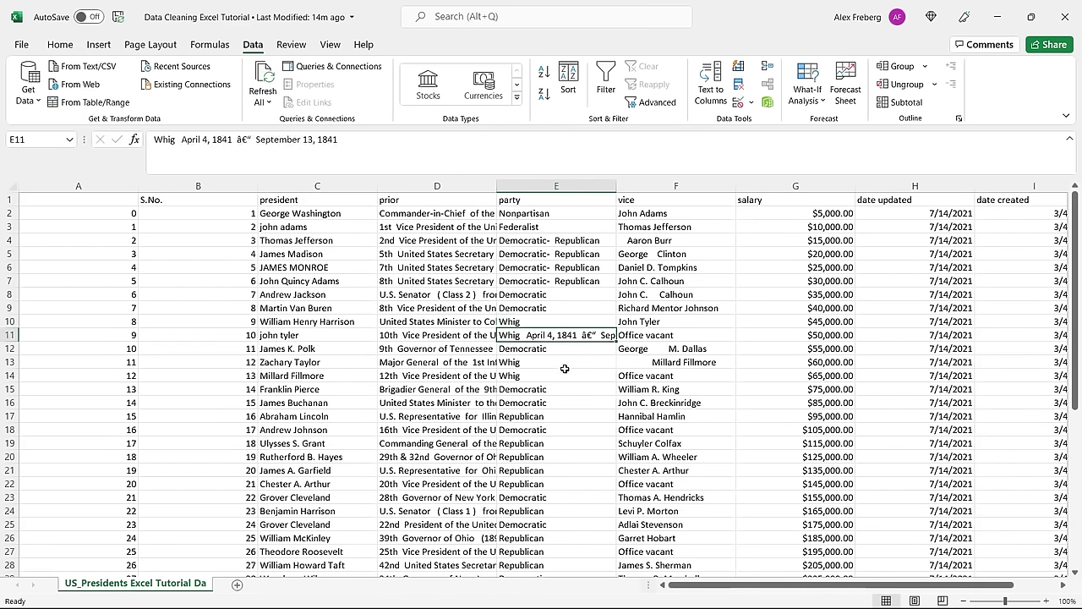
pyautogui.click(559, 319)
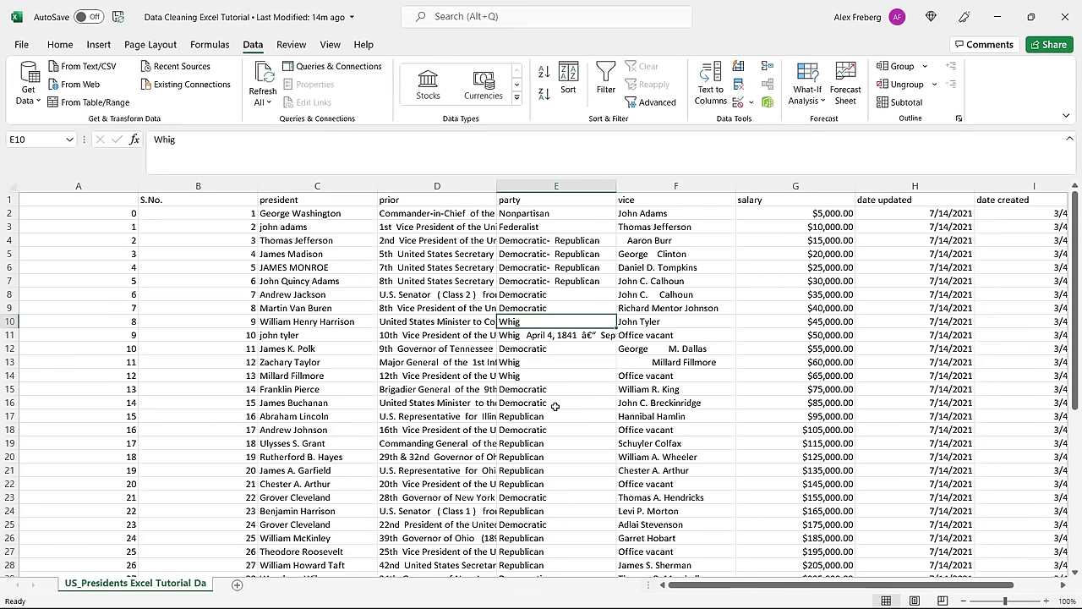
pyautogui.scroll(-4, 555, 406)
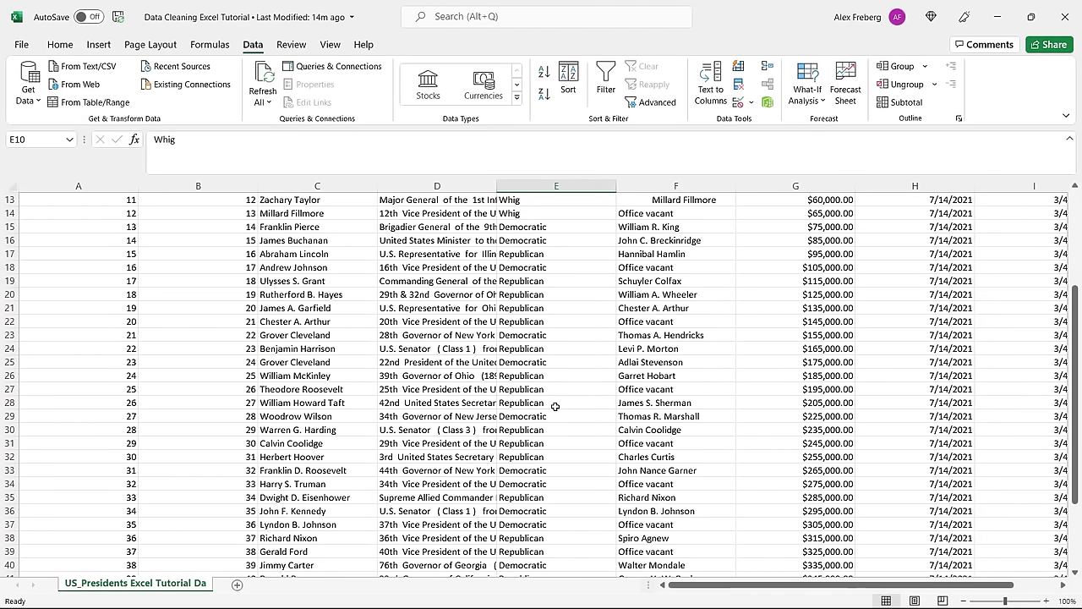
pyautogui.scroll(-2, 554, 406)
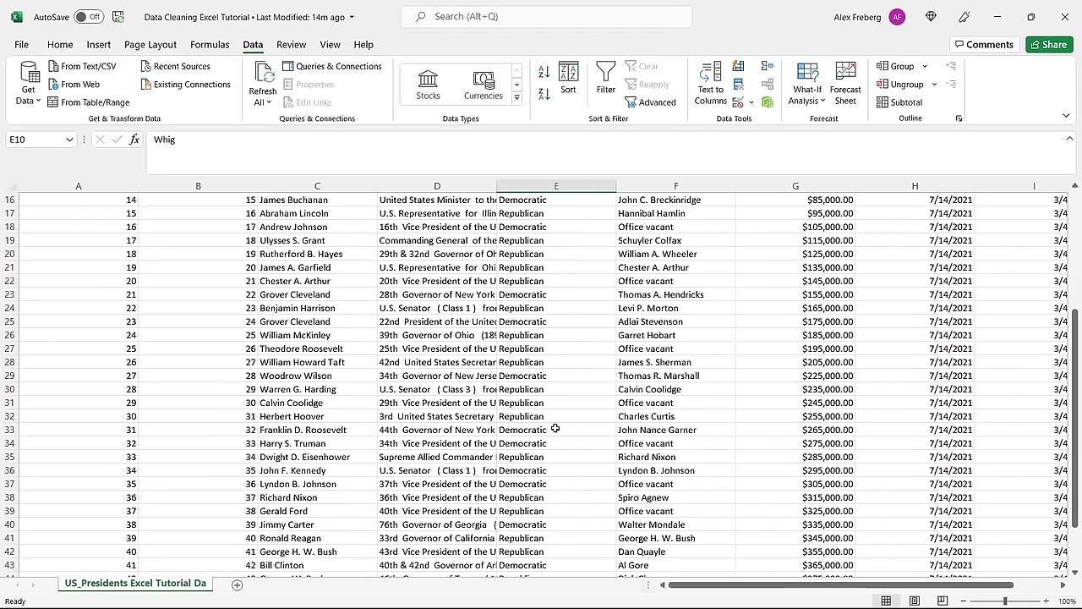
pyautogui.scroll(6, 554, 429)
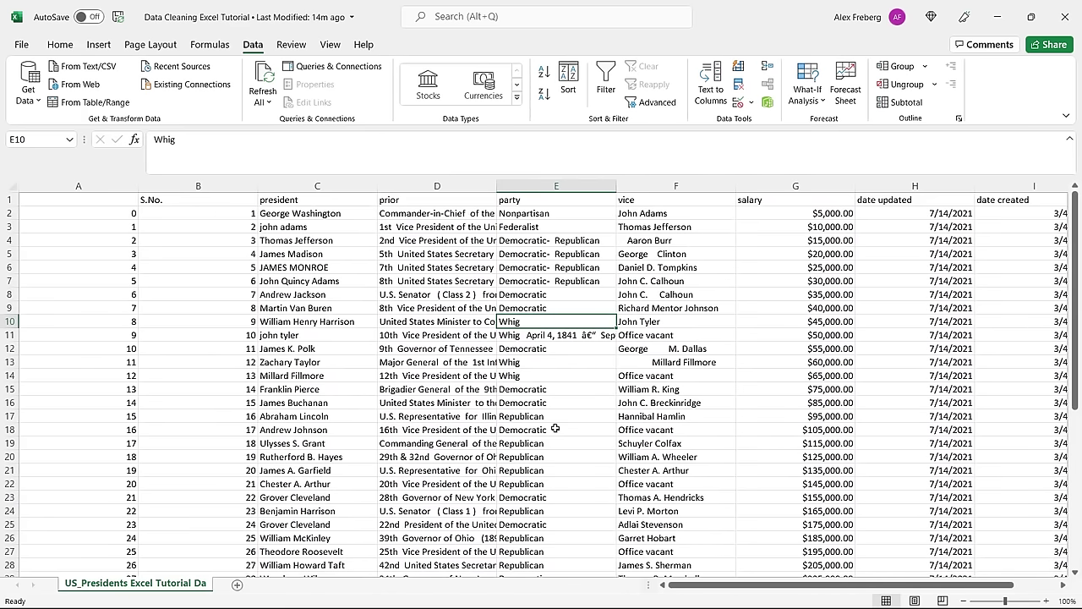
# Inspect the leading spaces before the vice president's name in cell F4.
pyautogui.click(668, 240)
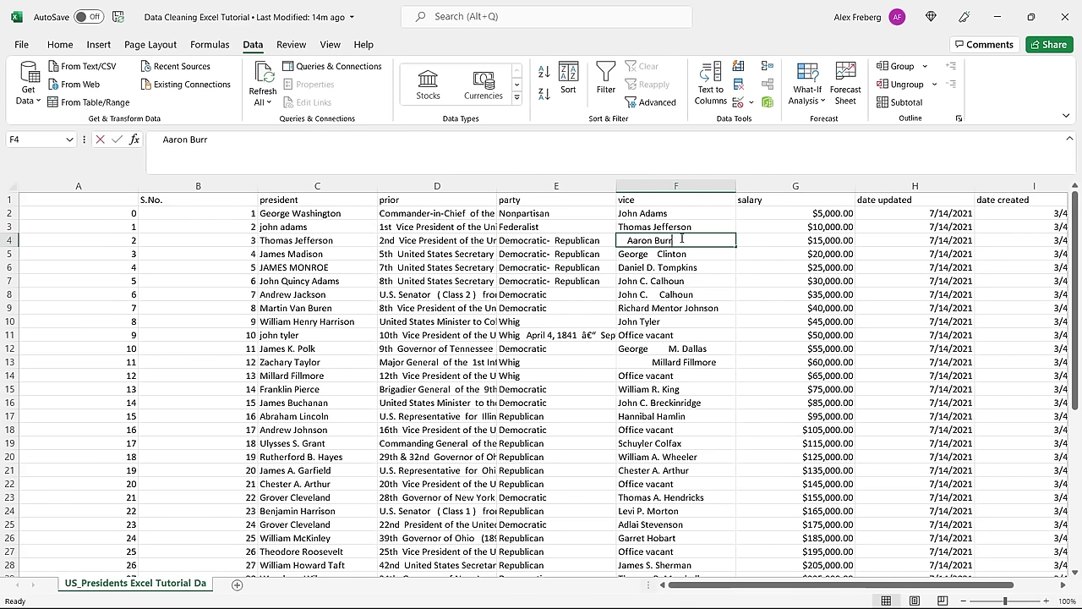
pyautogui.doubleClick(629, 244)
pyautogui.moveTo(630, 244); pyautogui.dragTo(619, 243)
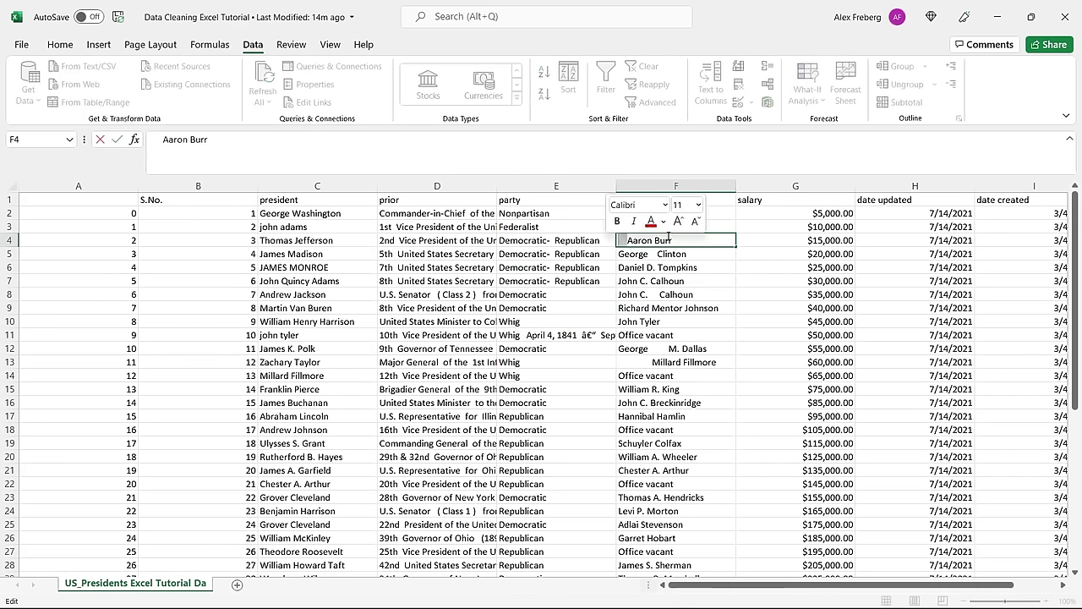
pyautogui.click(701, 271)
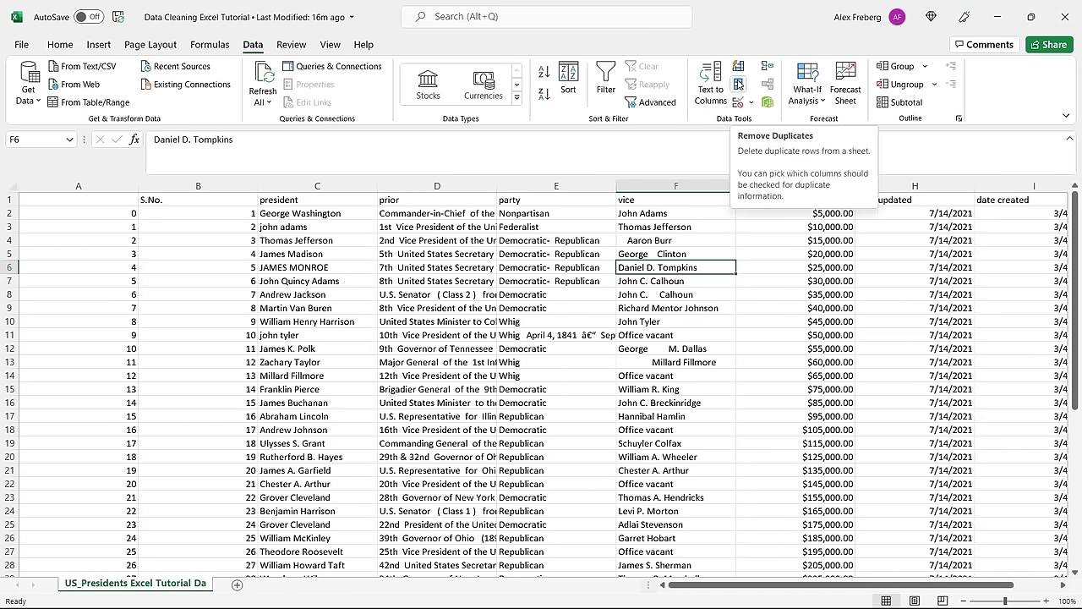
# Remove duplicate rows from the presidents data, comparing all columns and treating the first row as headers.
pyautogui.click(738, 85)
pyautogui.scroll(-3, 546, 309)
pyautogui.scroll(2, 521, 332)
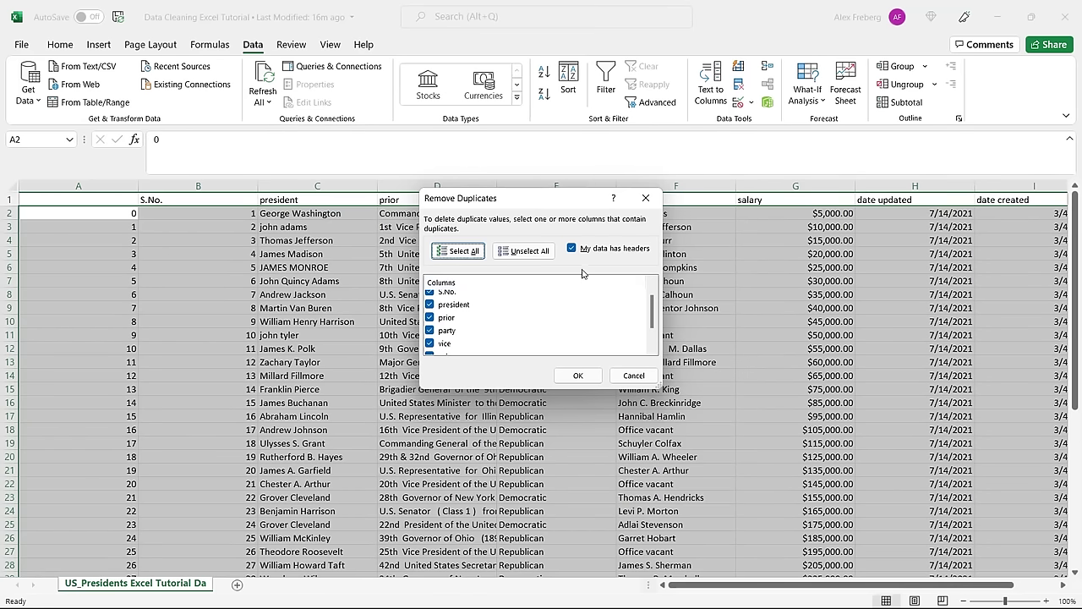
pyautogui.click(577, 376)
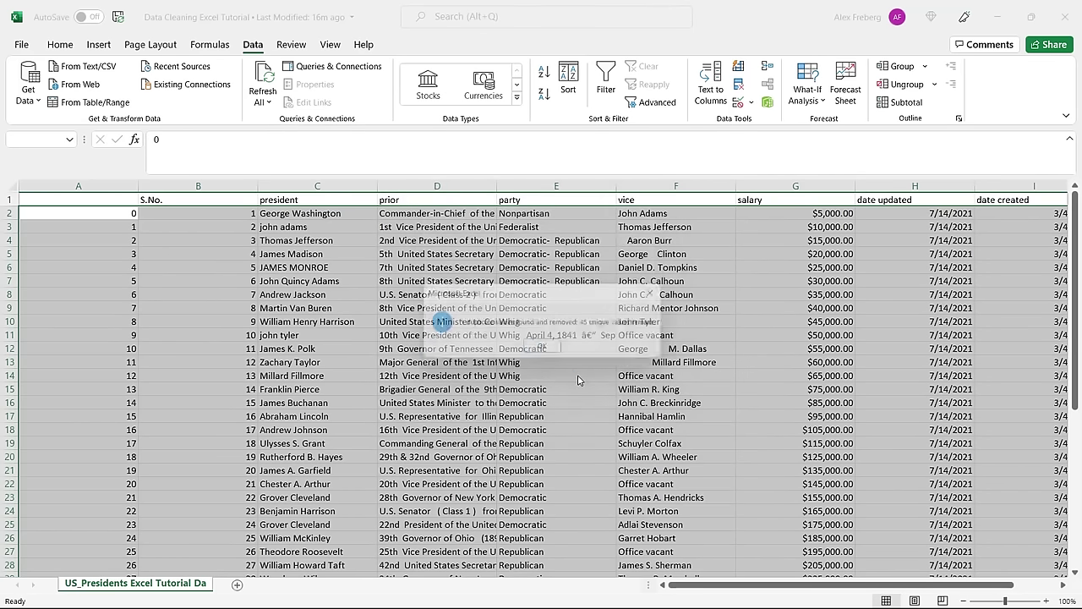
pyautogui.click(546, 350)
# Undo the duplicate removal to inspect the repeated row near the end of the data, and redo the removal.
pyautogui.click(372, 350)
pyautogui.scroll(-3, 376, 354)
pyautogui.scroll(-6, 375, 354)
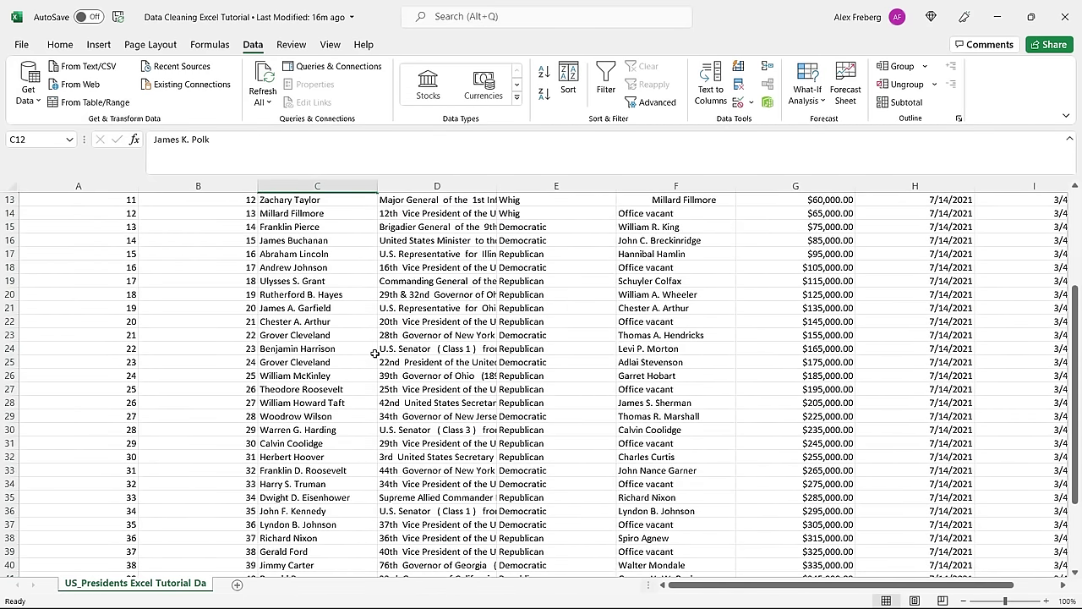
pyautogui.hotkey('ctrl', 'z')
pyautogui.scroll(-10, 354, 417)
pyautogui.click(306, 402)
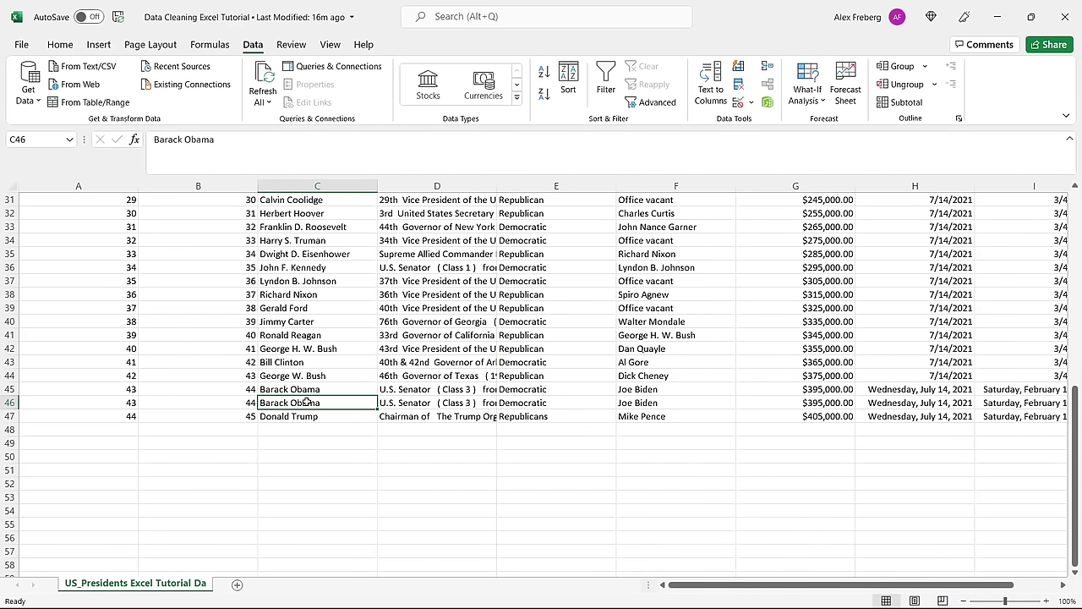
pyautogui.hotkey('ctrl', 'y')
pyautogui.scroll(-10, 306, 403)
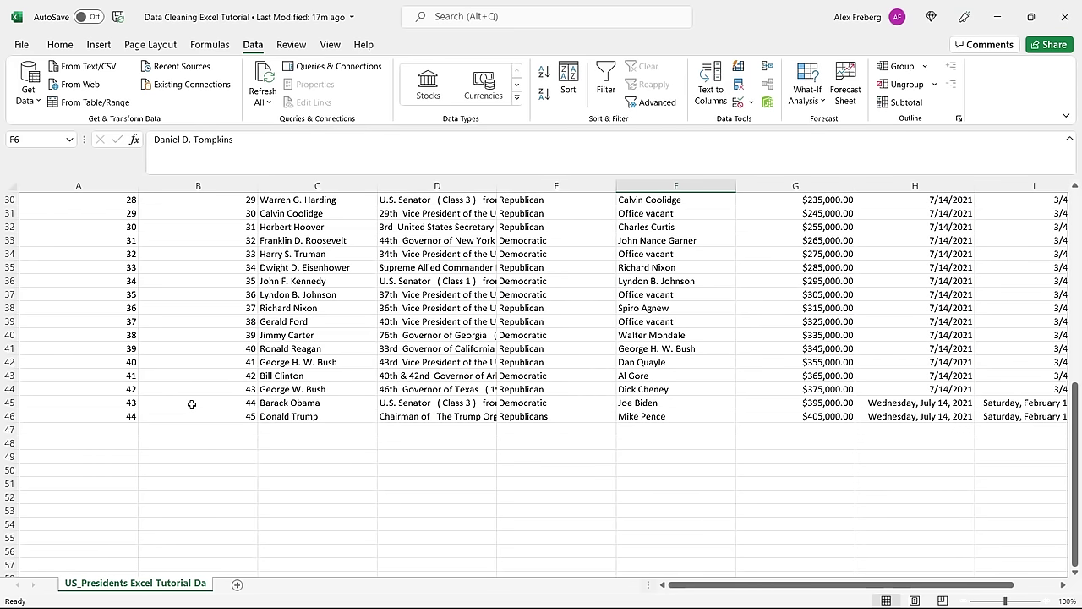
# Insert an empty column between the president and prior columns.
pyautogui.scroll(10, 192, 404)
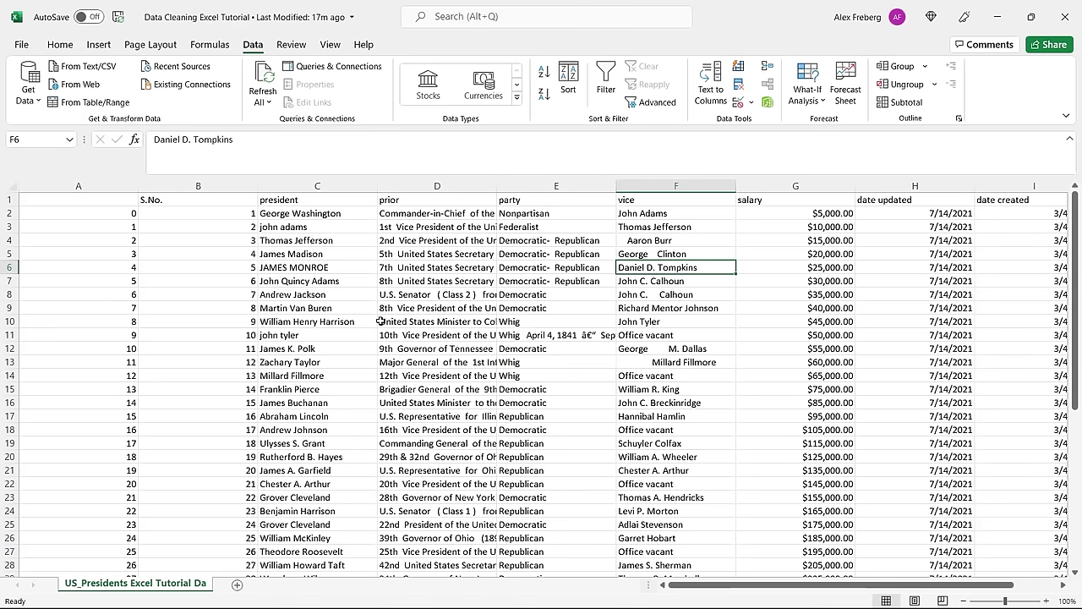
pyautogui.click(415, 187)
pyautogui.rightClick(415, 189)
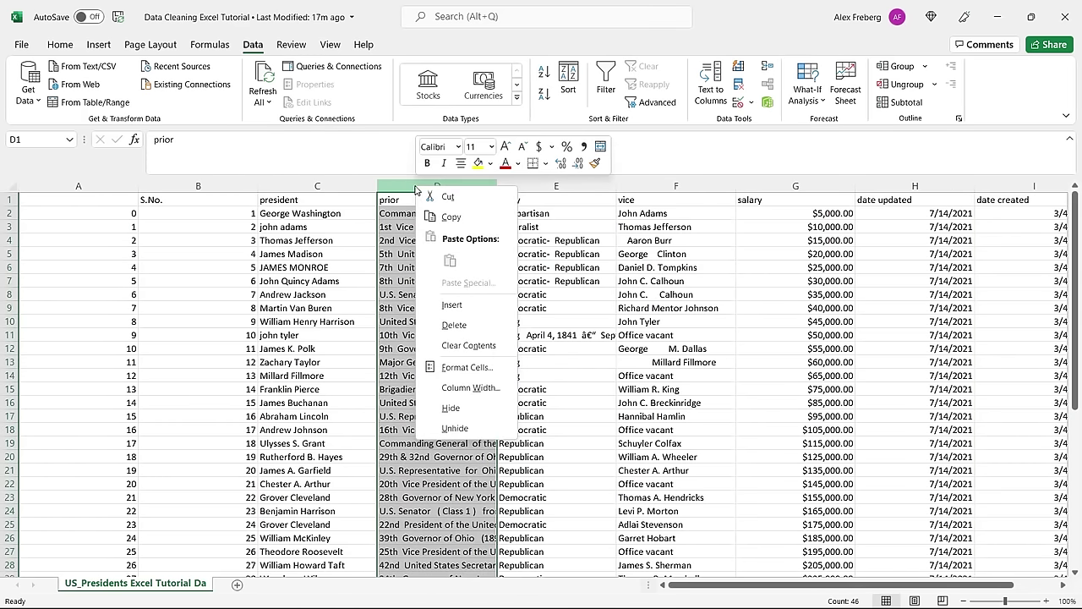
pyautogui.click(455, 304)
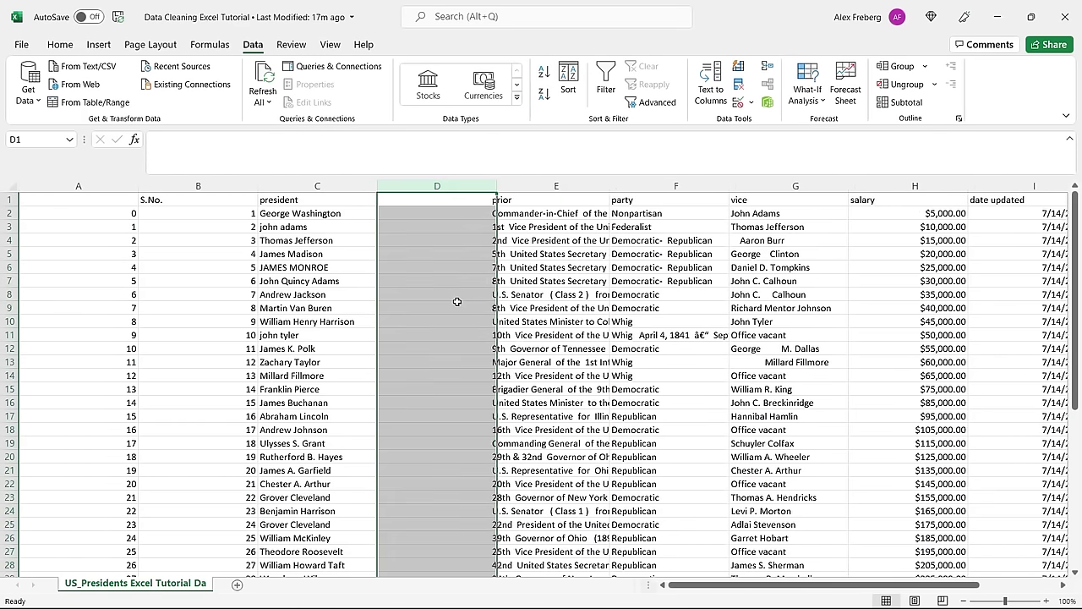
pyautogui.click(444, 218)
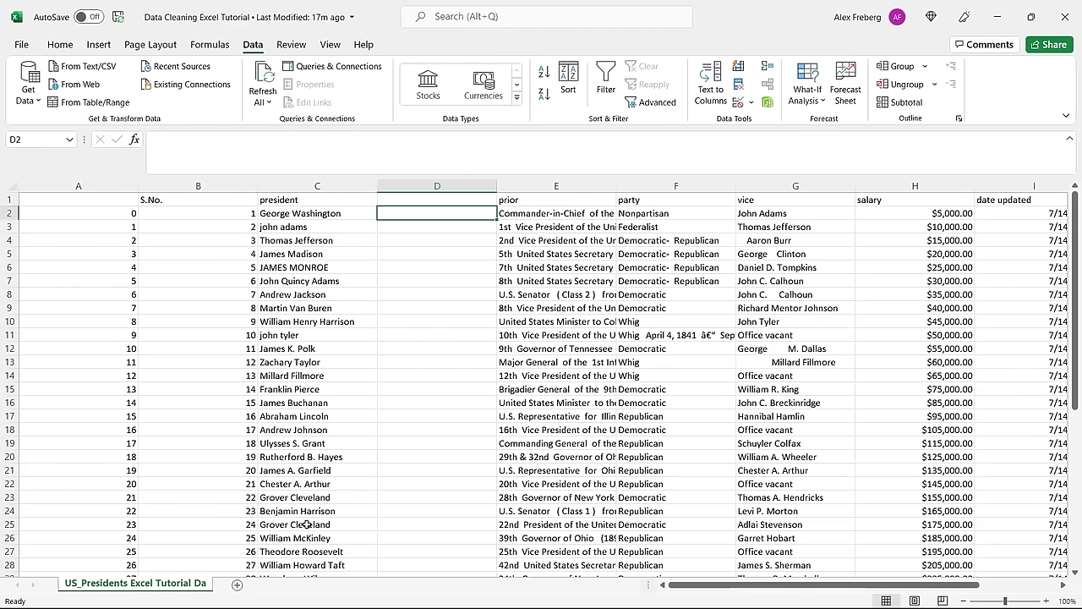
pyautogui.click(314, 225)
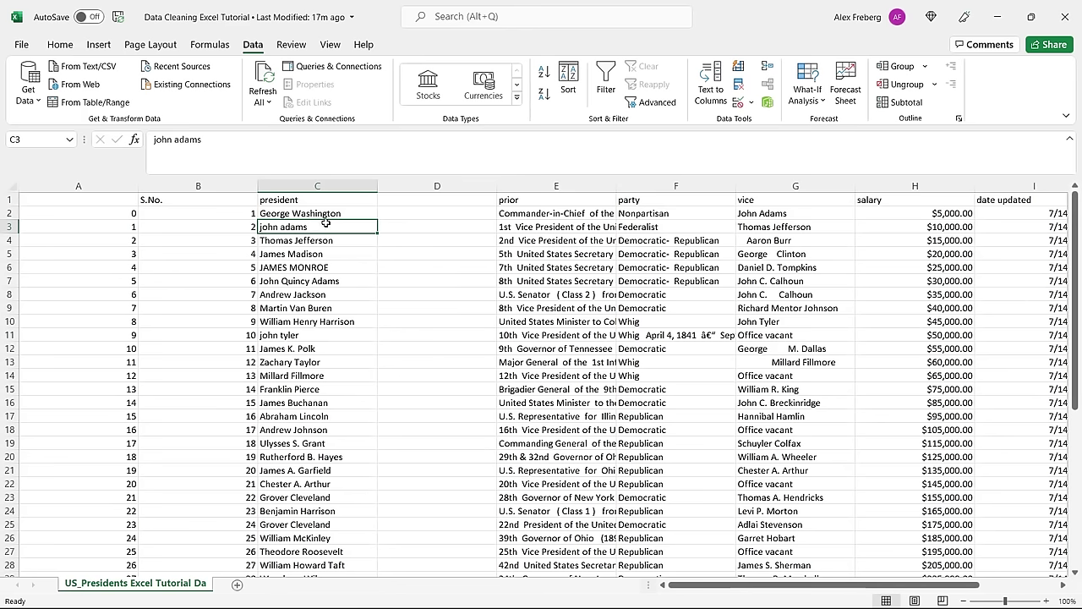
pyautogui.click(417, 212)
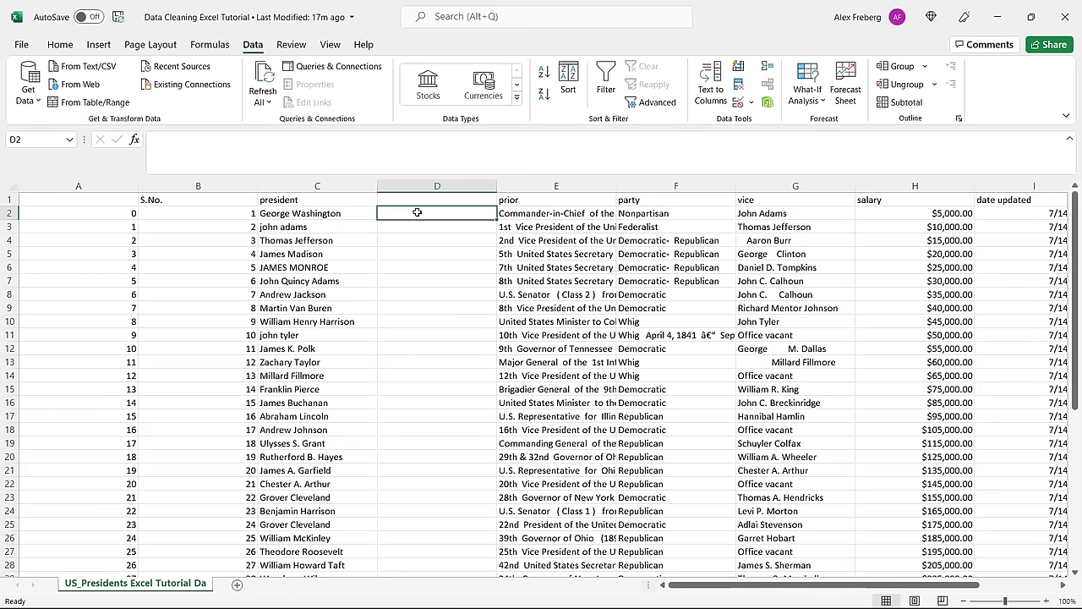
pyautogui.moveTo(350, 212); pyautogui.dragTo(334, 347)
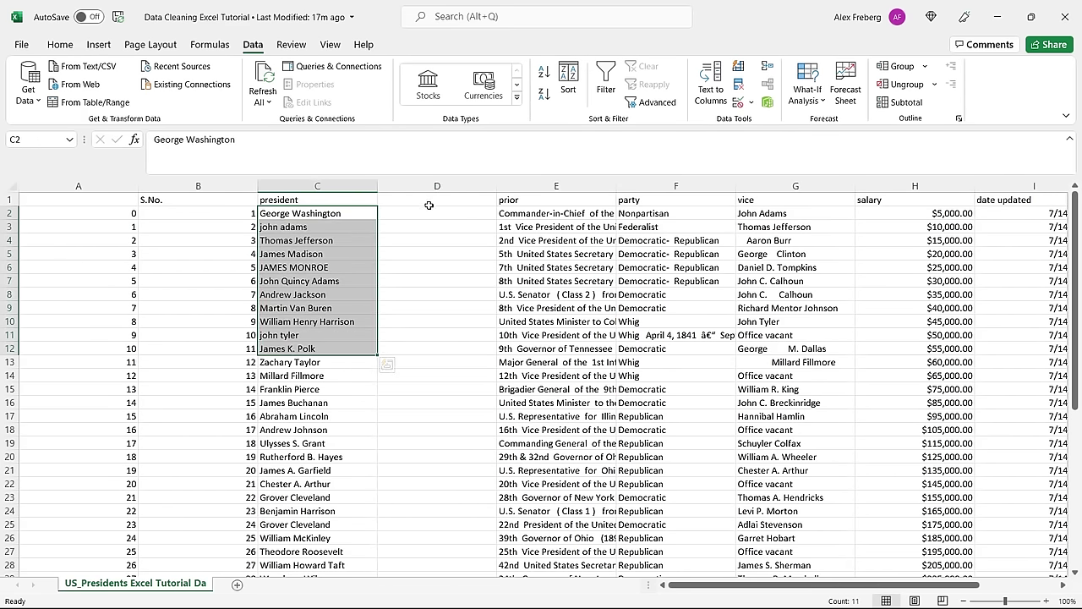
# Enter =UPPER(C2) in D2 and fill the formula down column D for all presidents.
pyautogui.click(436, 212)
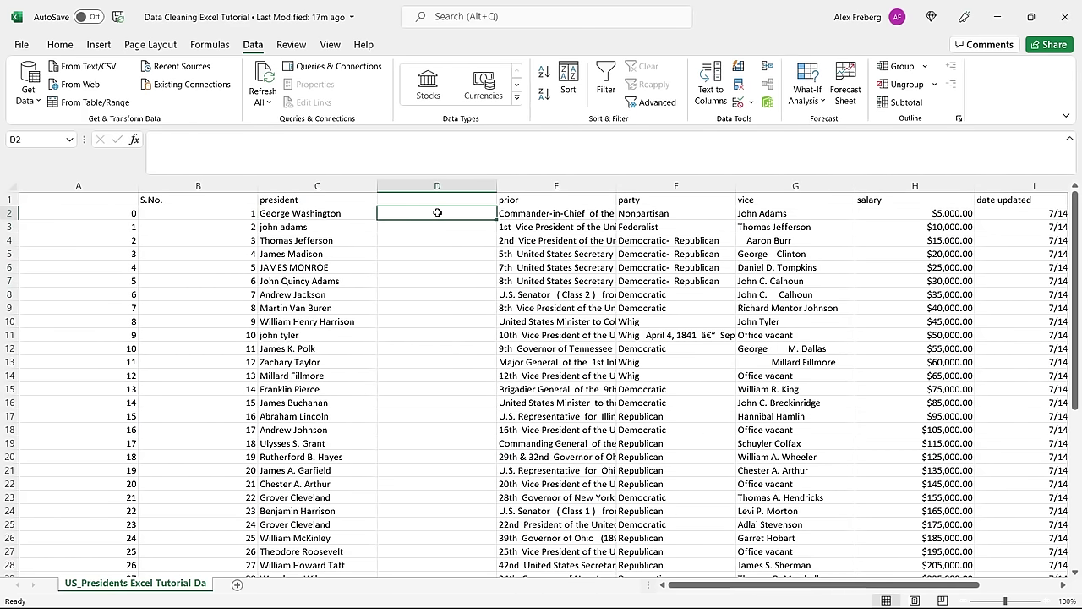
pyautogui.write('=UPPER(')
pyautogui.click(365, 213)
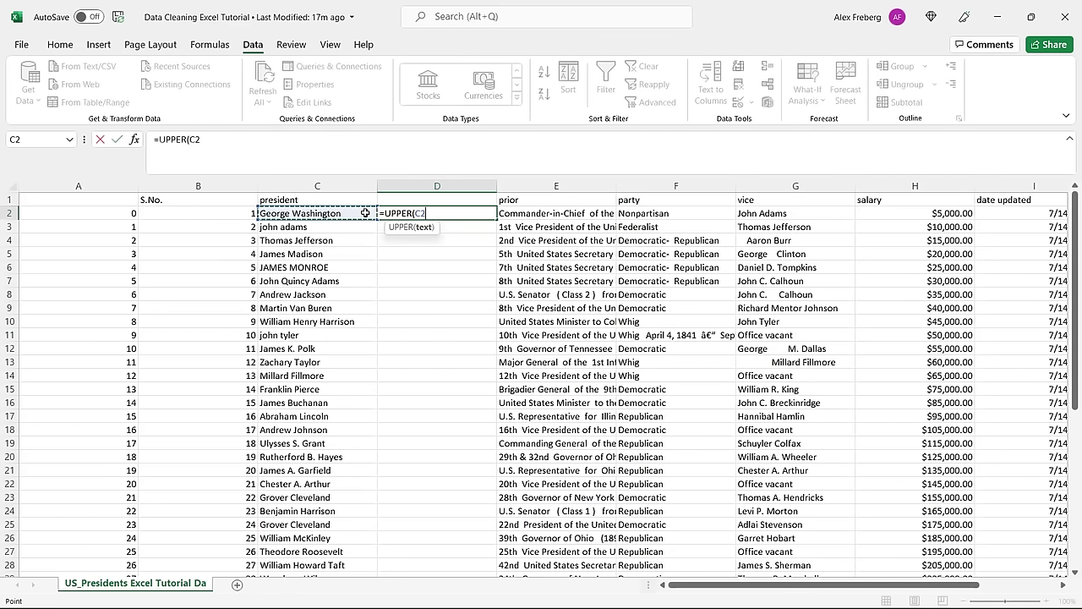
pyautogui.write(')')
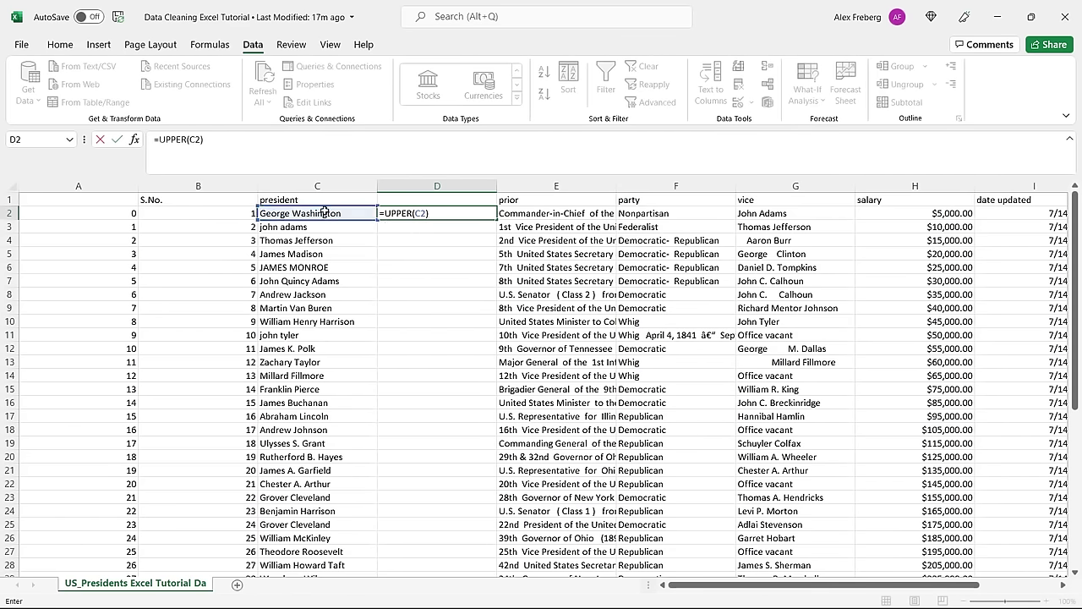
pyautogui.press('Return')
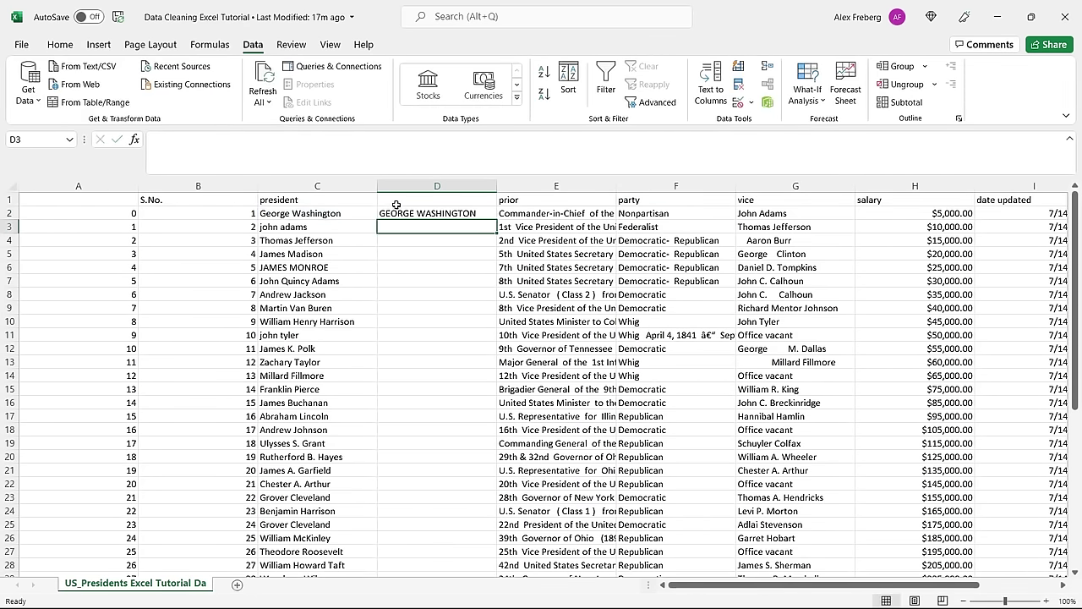
pyautogui.click(479, 211)
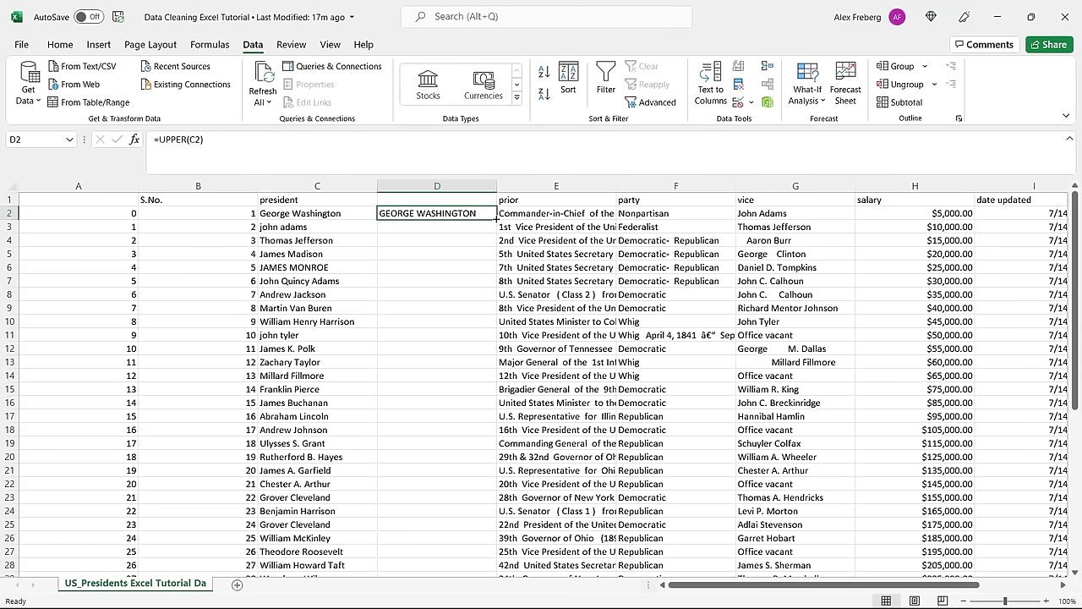
pyautogui.doubleClick(497, 218)
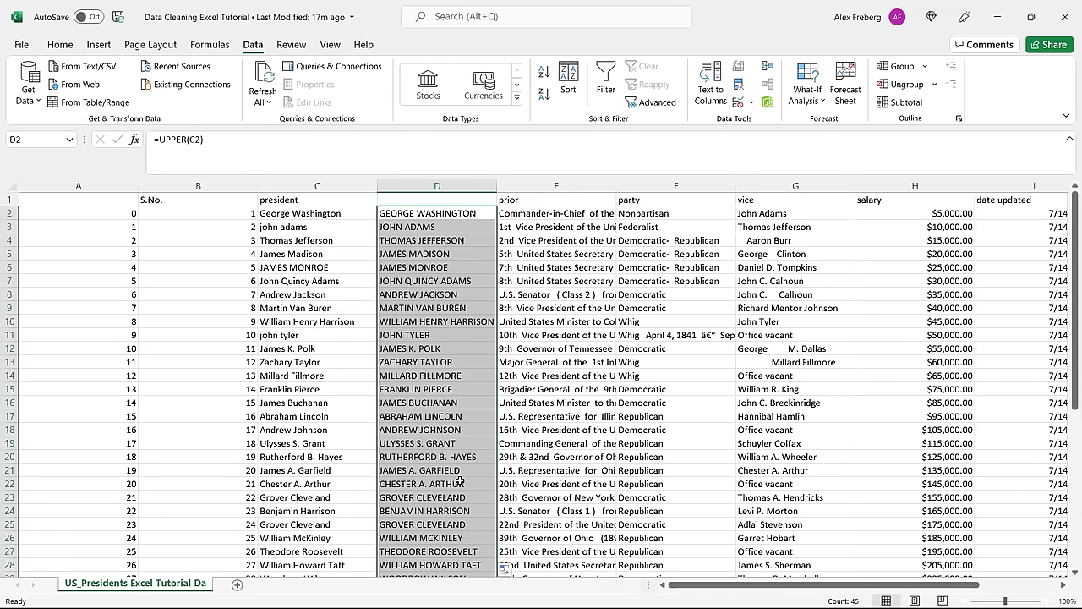
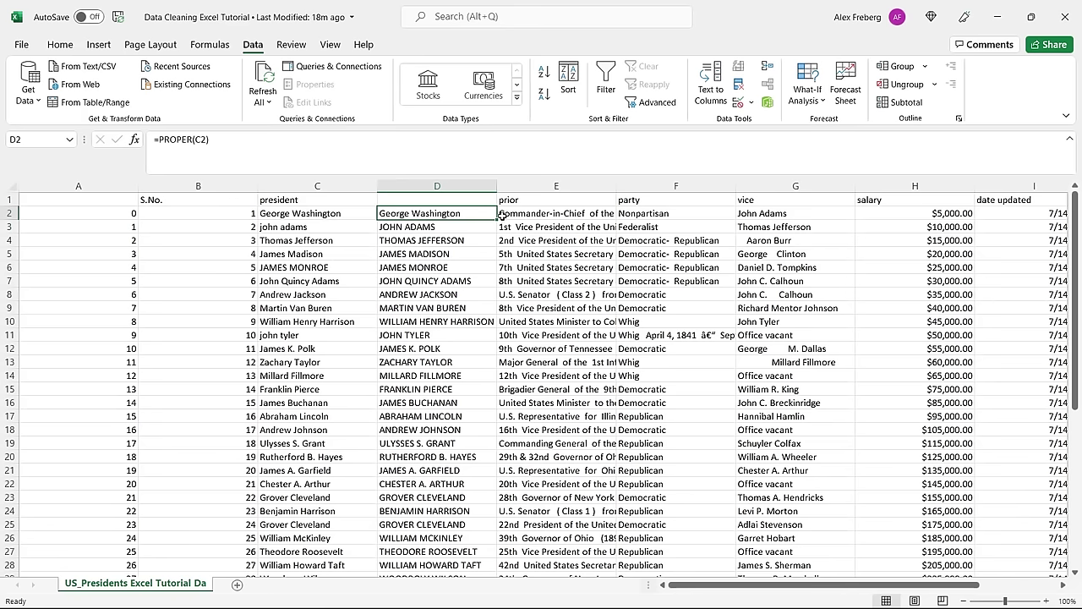
# Fill the =PROPER(C2) formula from D2 down column D and compare the names with the originals in column C.
pyautogui.doubleClick(497, 219)
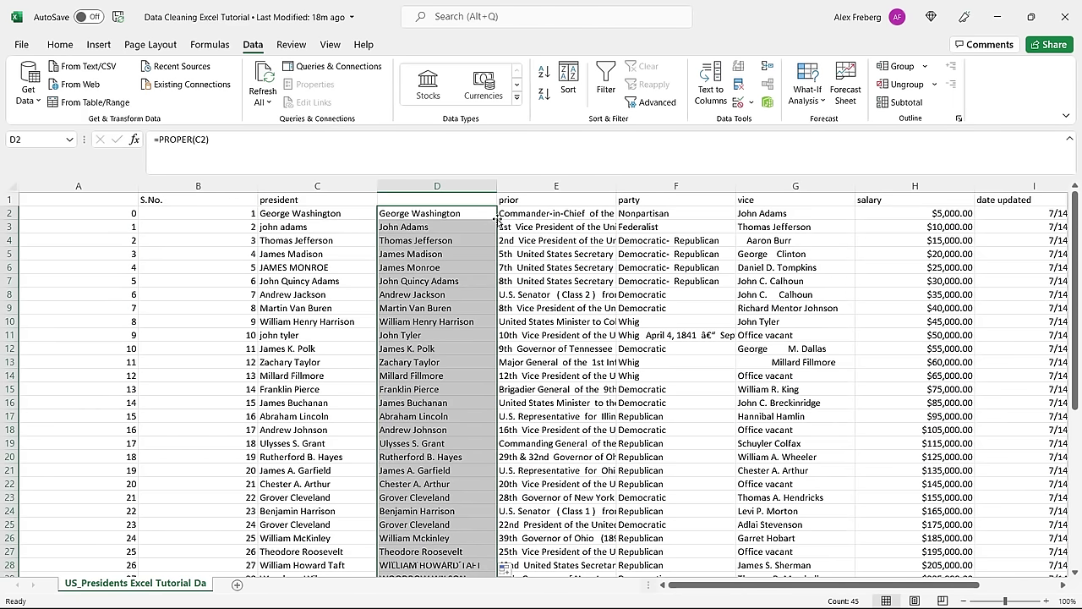
pyautogui.click(439, 227)
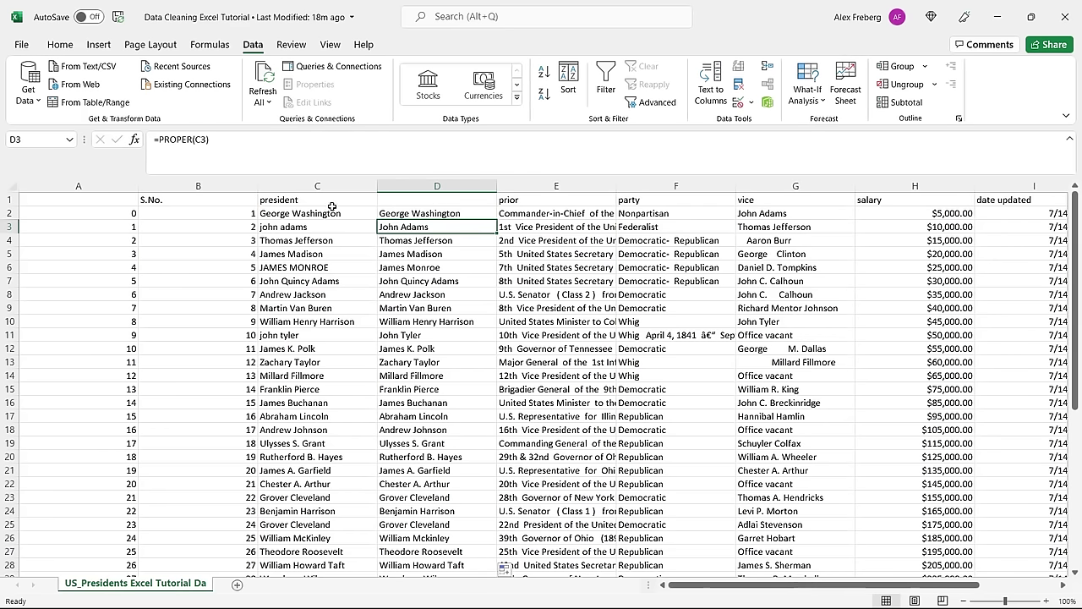
pyautogui.click(302, 264)
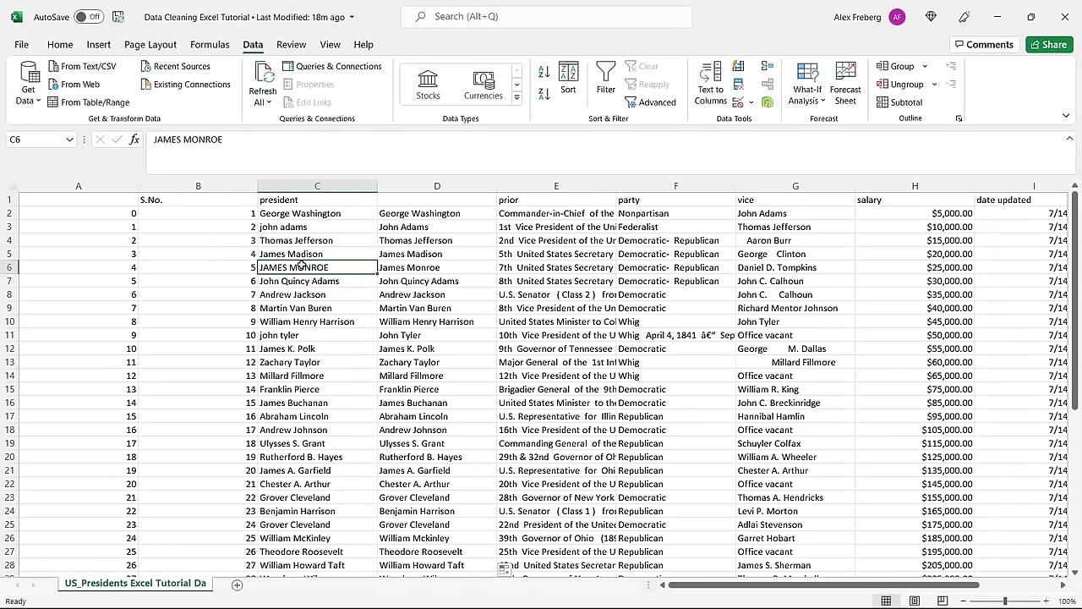
pyautogui.click(301, 227)
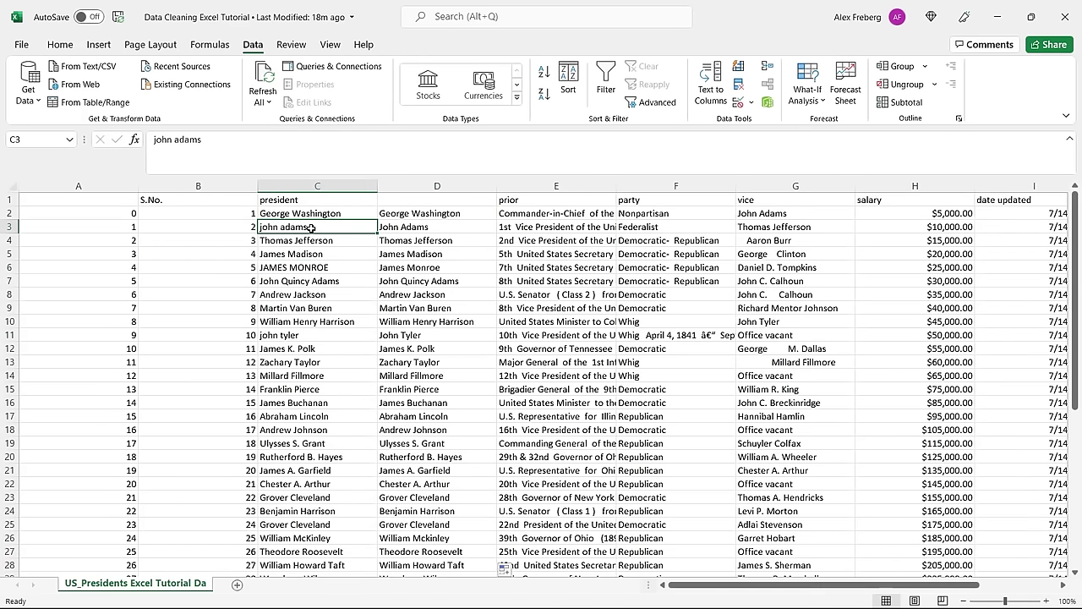
# Try the formula =LOWER(C2) in D2 in place of PROPER, and undo the change.
pyautogui.click(404, 215)
pyautogui.doubleClick(181, 141)
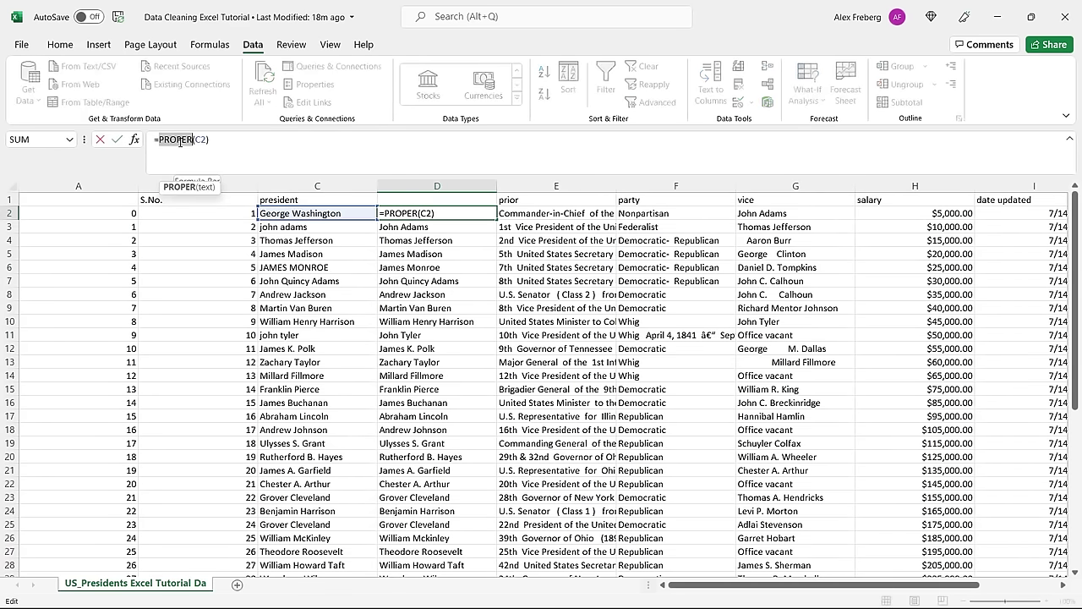
pyautogui.write('LOWER')
pyautogui.press('Return')
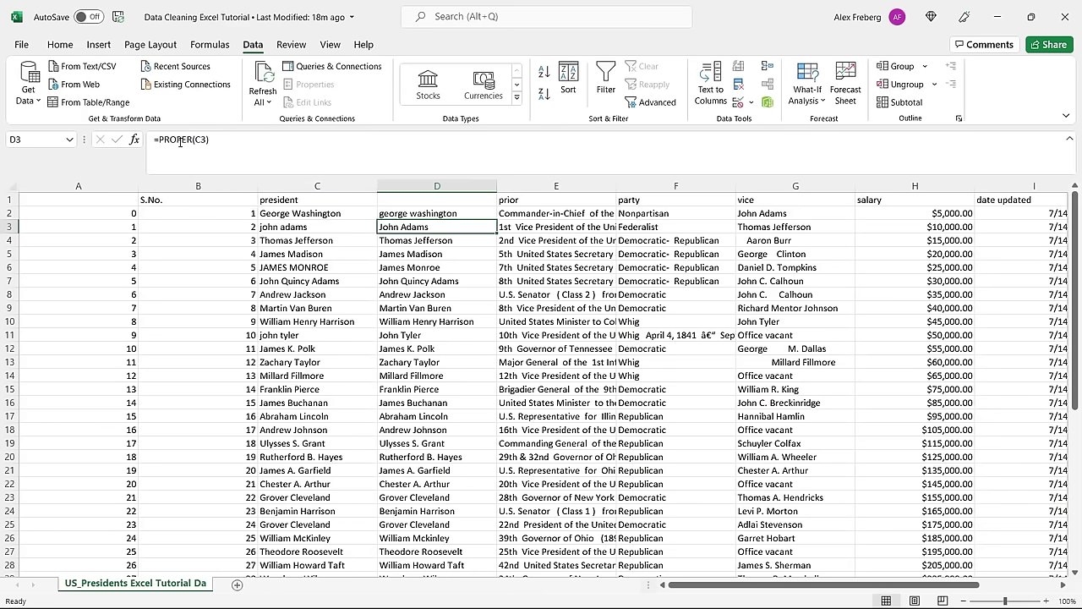
pyautogui.hotkey('ctrl', 'z')
pyautogui.click(440, 254)
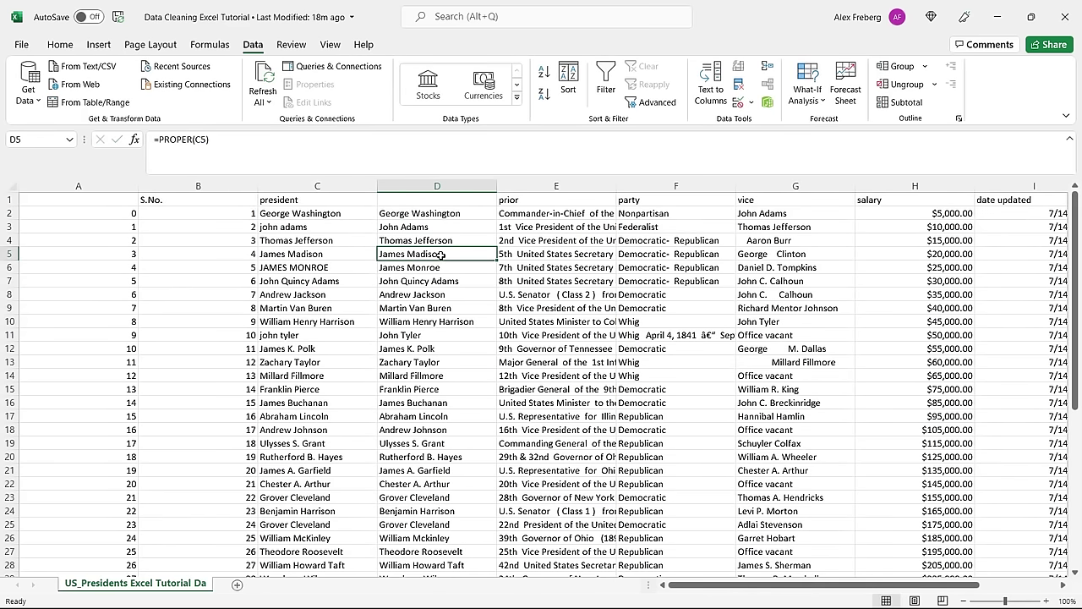
# Enter the header president-fixed in D1 and compare the miscapitalized names in C3 and C6 with their corrected versions.
pyautogui.doubleClick(436, 199)
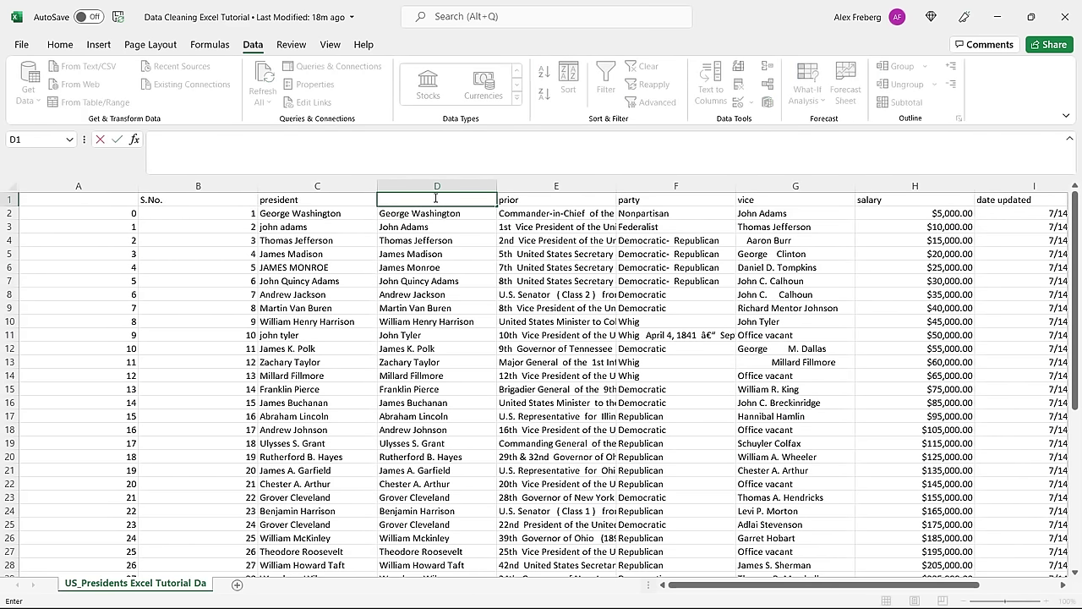
pyautogui.write('president-')
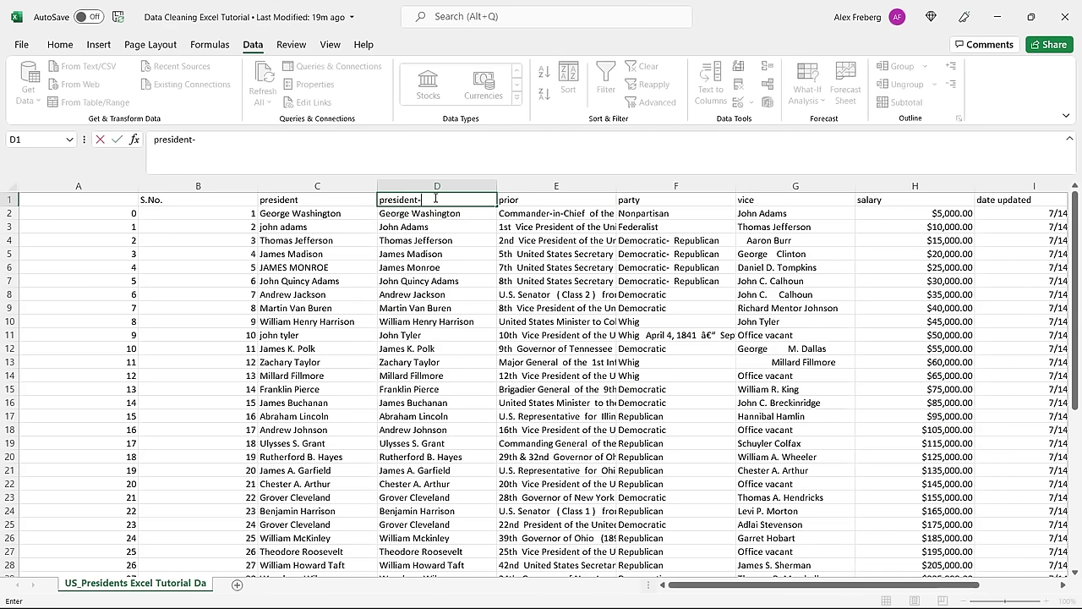
pyautogui.write('fixed')
pyautogui.press('Return')
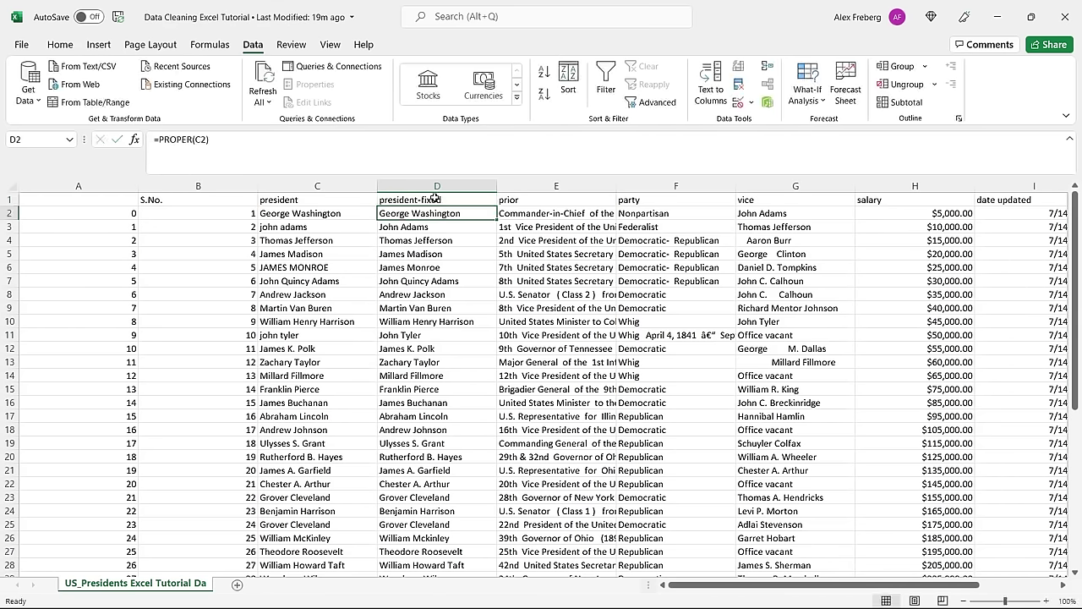
pyautogui.click(324, 267)
pyautogui.click(330, 226)
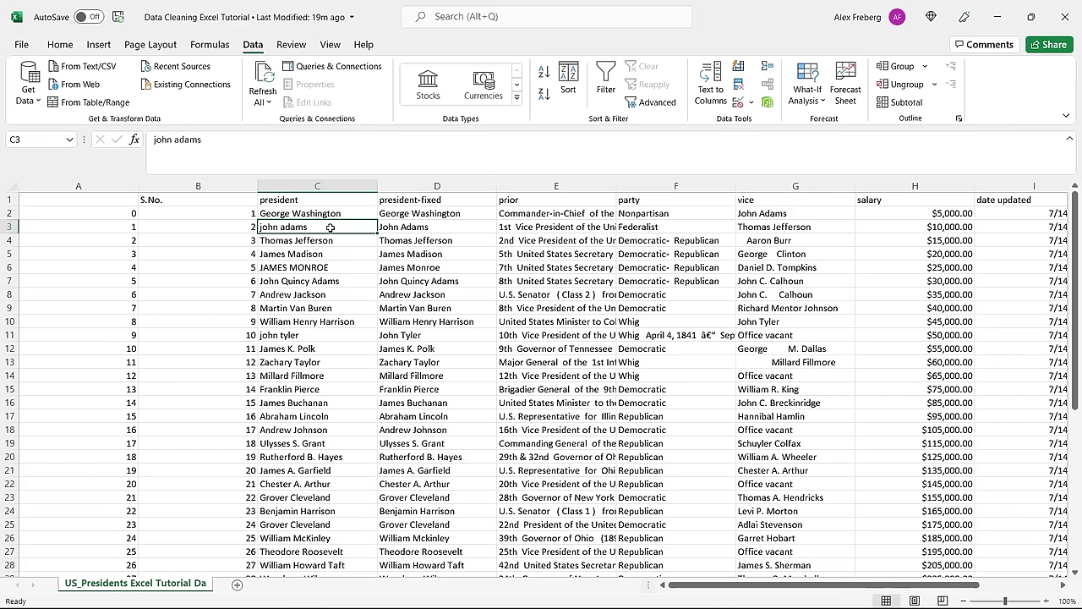
pyautogui.click(322, 266)
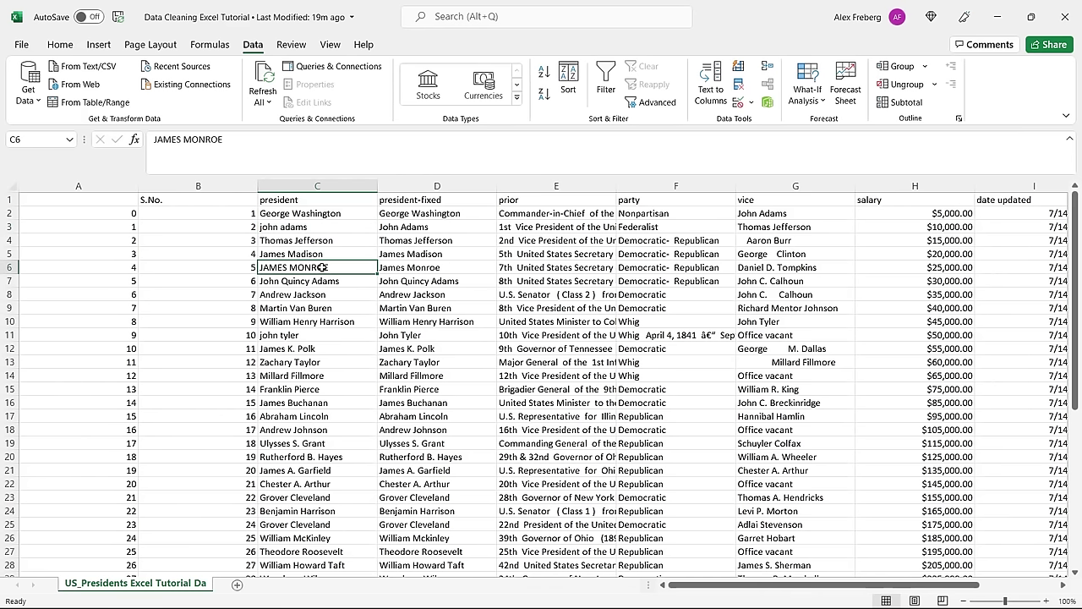
pyautogui.click(363, 223)
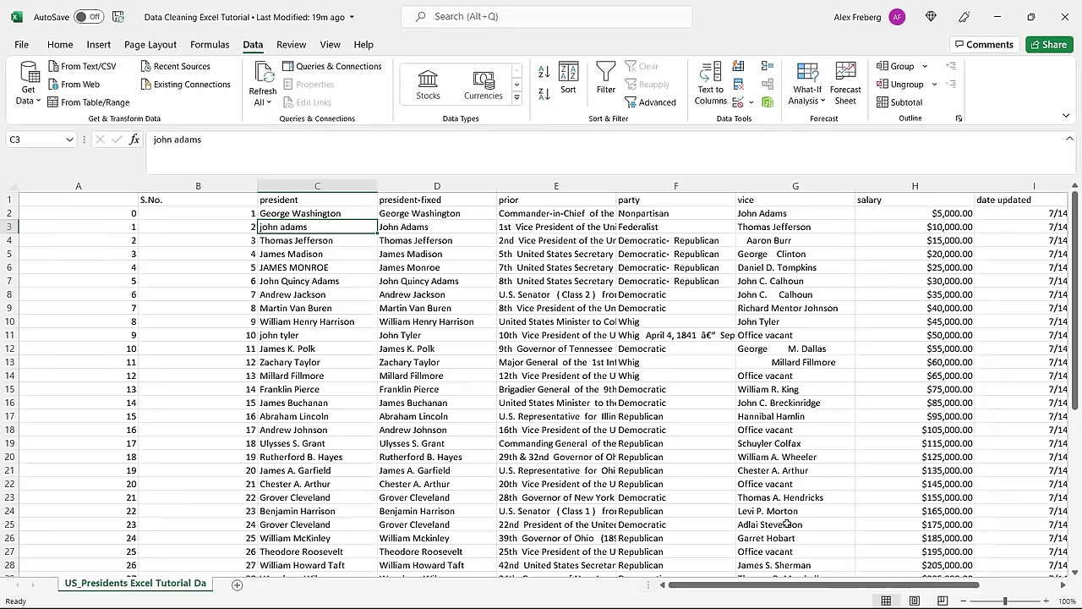
# Widen the prior column to read its full entries, and narrow it again to a moderate width.
pyautogui.moveTo(757, 584); pyautogui.dragTo(811, 583)
pyautogui.click(351, 198)
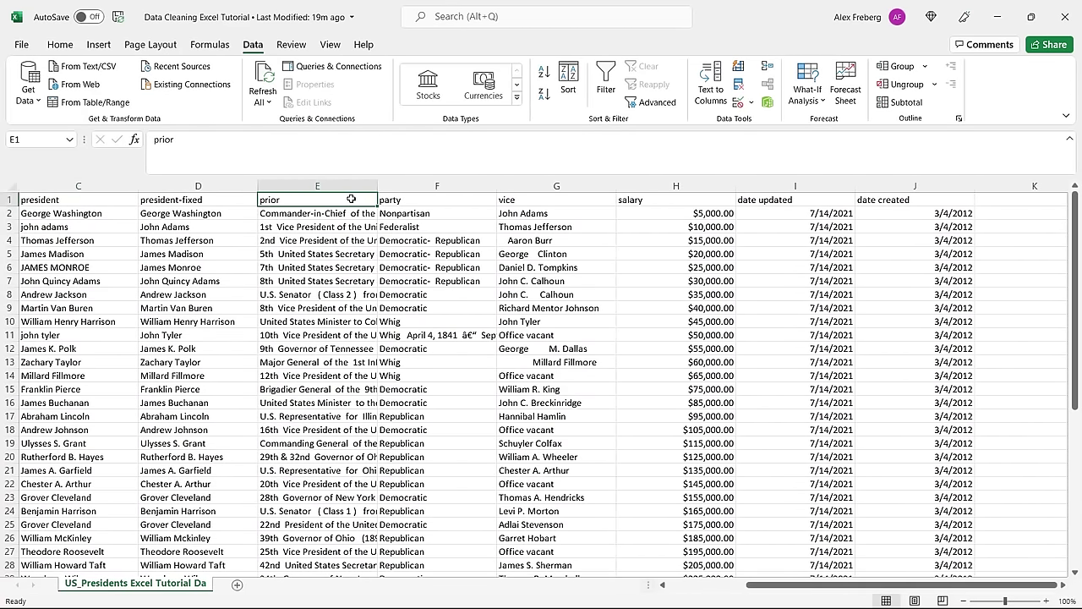
pyautogui.click(377, 187)
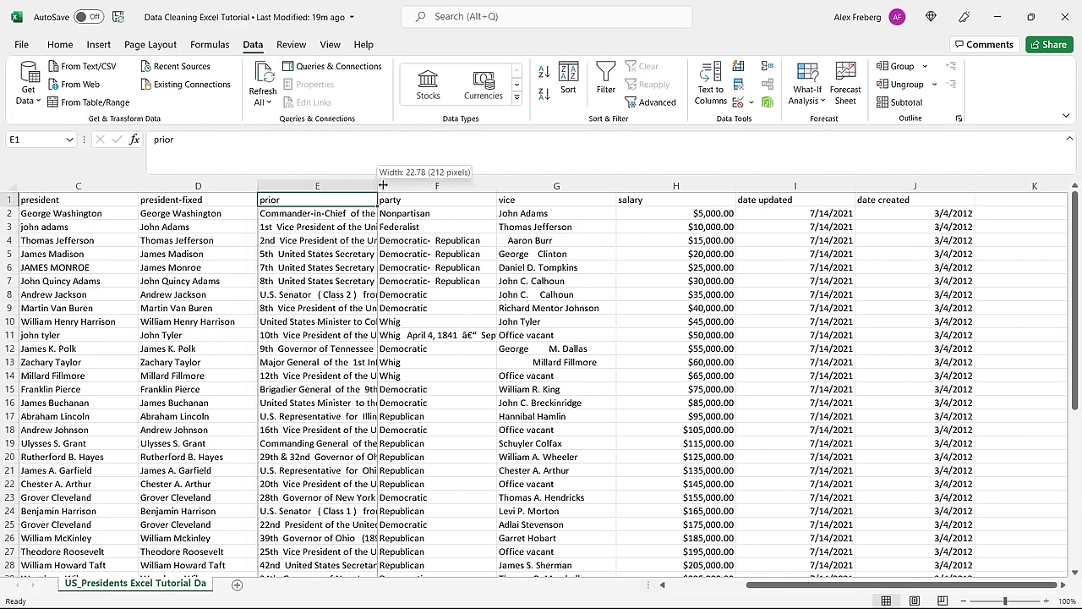
pyautogui.moveTo(486, 197); pyautogui.dragTo(563, 187)
pyautogui.click(487, 187)
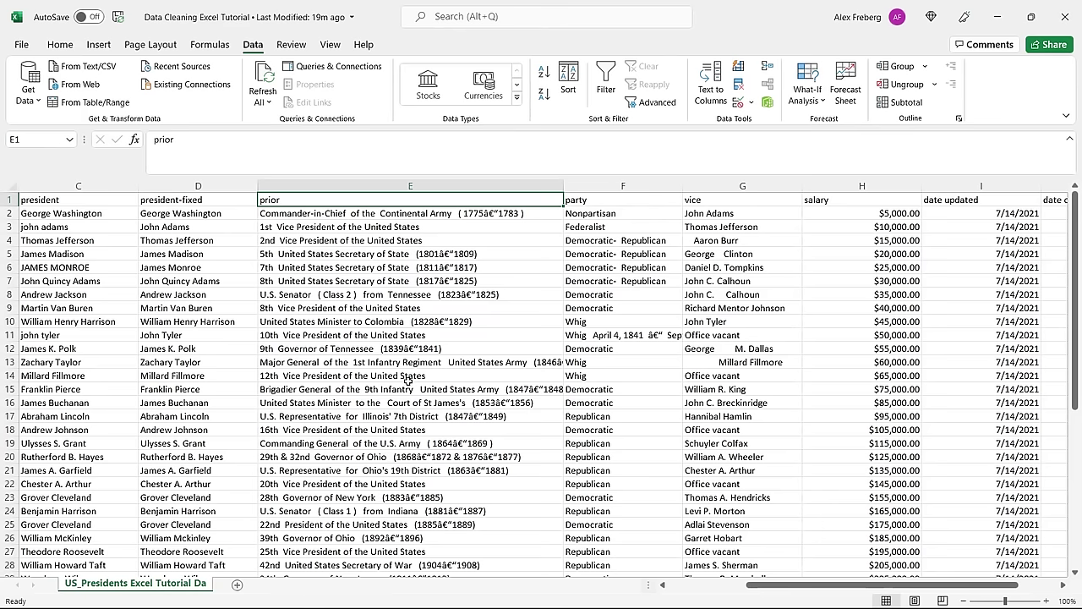
pyautogui.moveTo(561, 181); pyautogui.dragTo(421, 188)
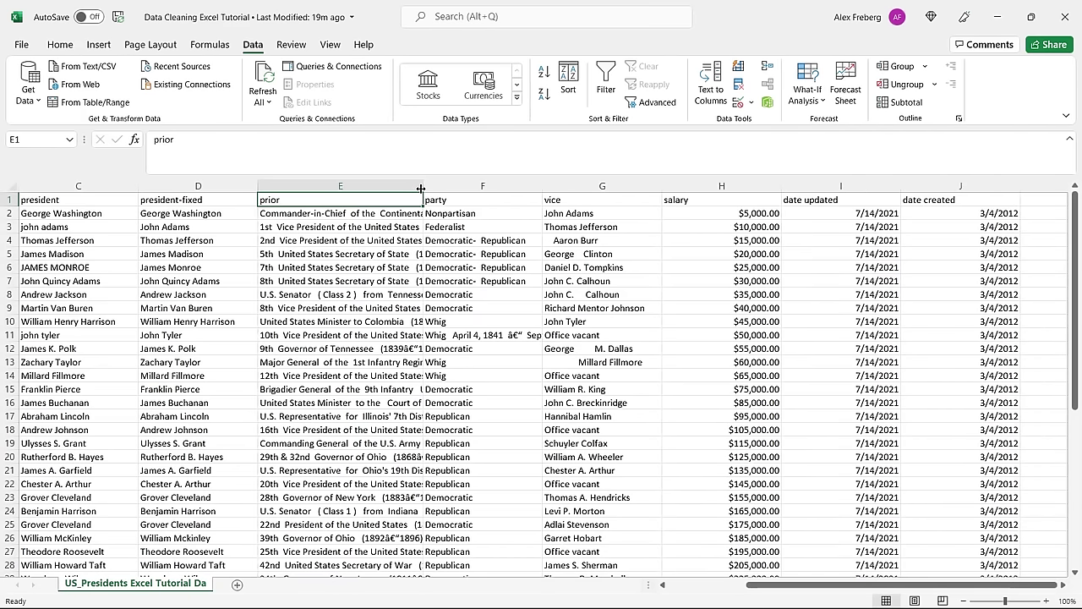
# Look over the party column, and add filters to the header row of the whole sheet.
pyautogui.click(486, 183)
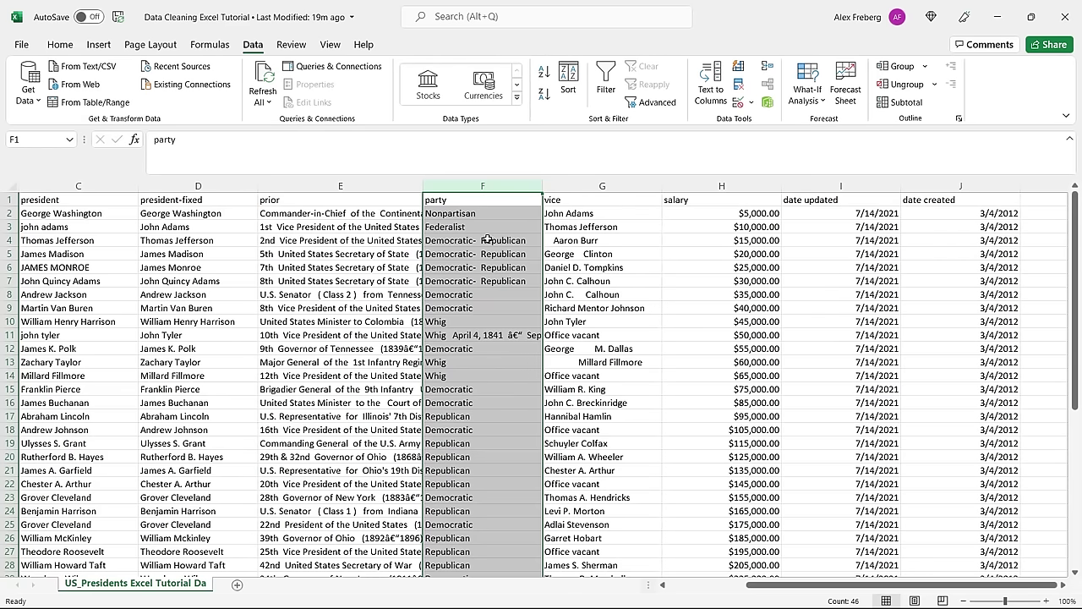
pyautogui.click(504, 319)
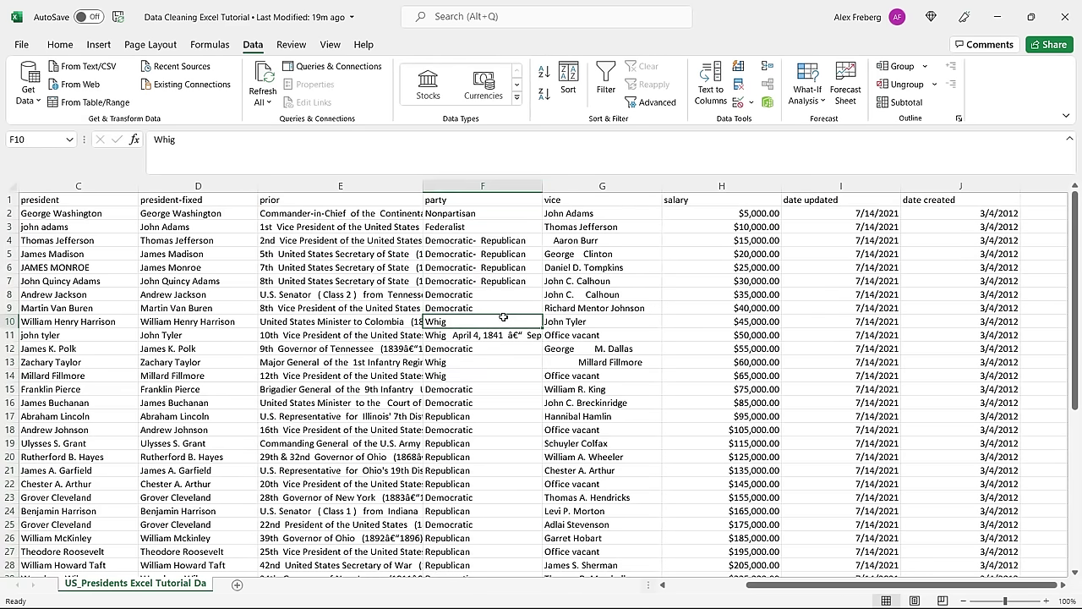
pyautogui.click(15, 189)
pyautogui.click(605, 76)
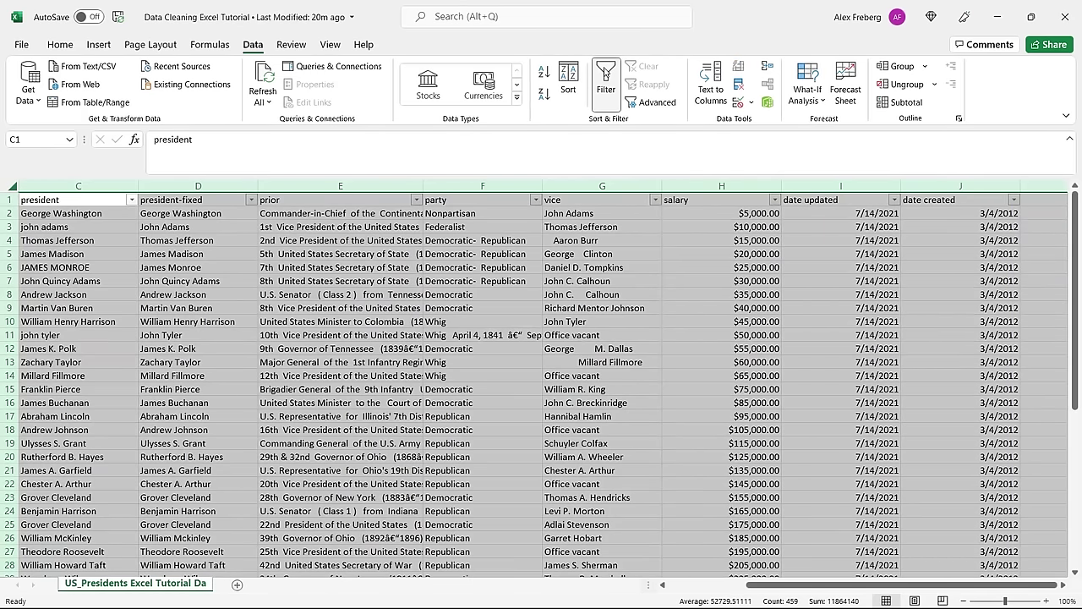
# Filter the party column to show only the Republican and Republicans entries.
pyautogui.click(533, 205)
pyautogui.click(536, 200)
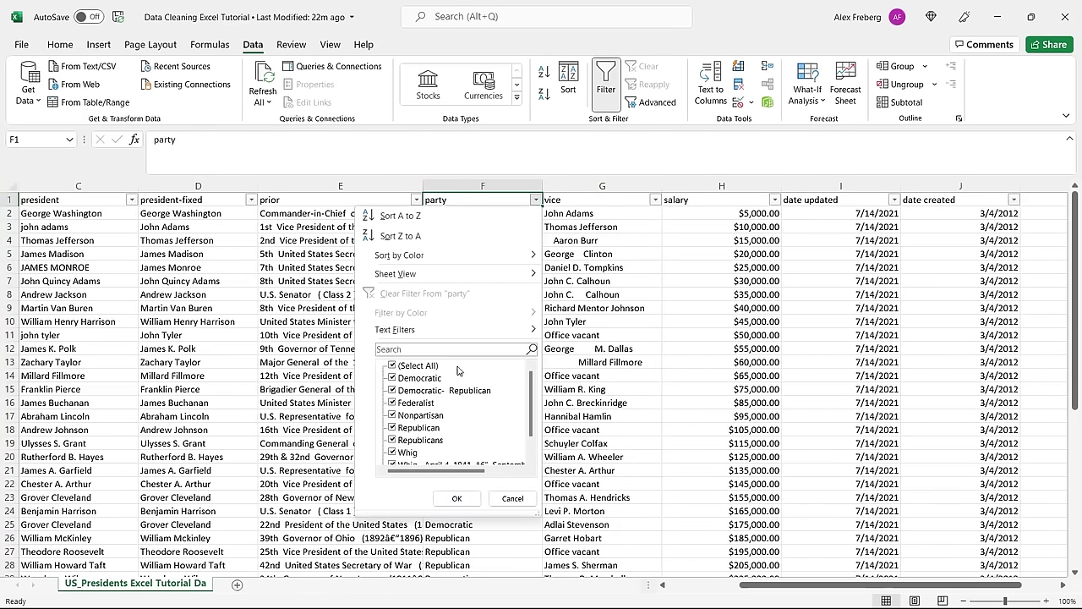
pyautogui.scroll(-1, 533, 389)
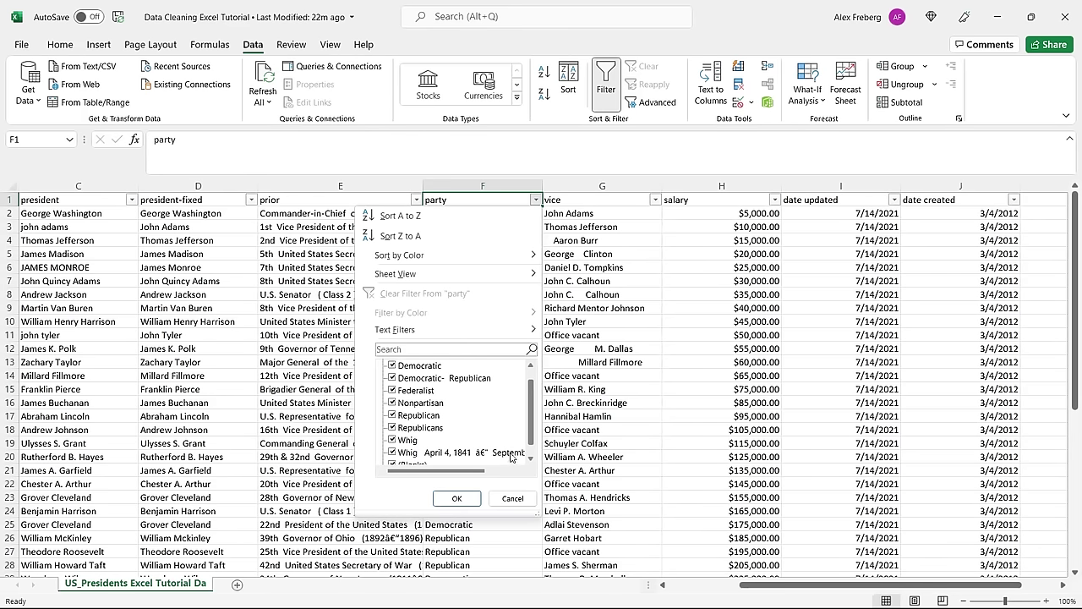
pyautogui.scroll(-1, 530, 422)
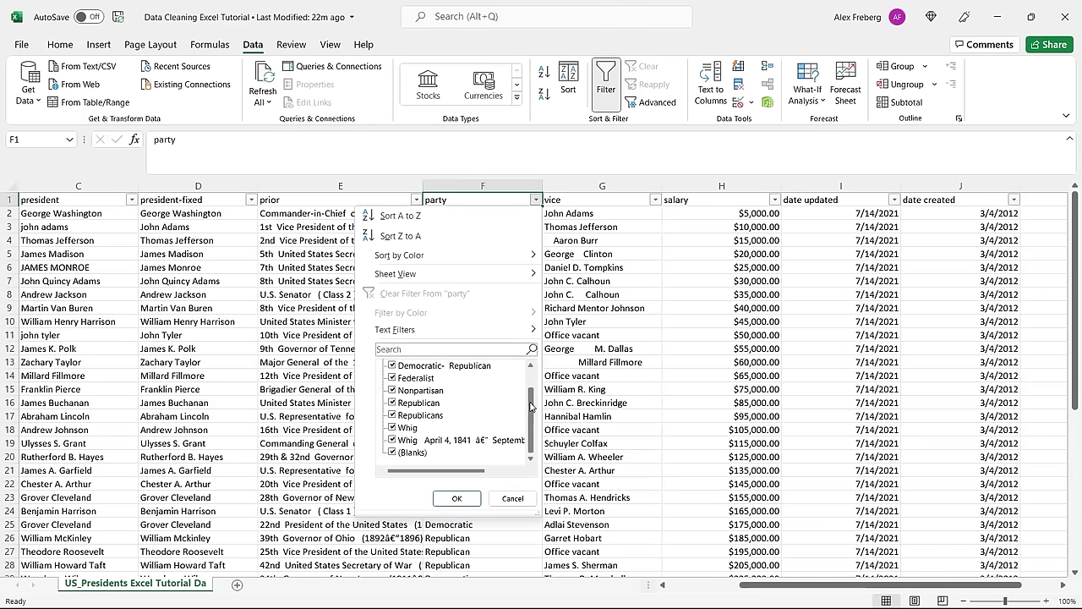
pyautogui.moveTo(530, 406)
pyautogui.mouseDown()
pyautogui.moveTo(531, 384)
pyautogui.moveTo(531, 422)
pyautogui.mouseUp()
pyautogui.click(421, 365)
pyautogui.click(393, 403)
pyautogui.click(392, 415)
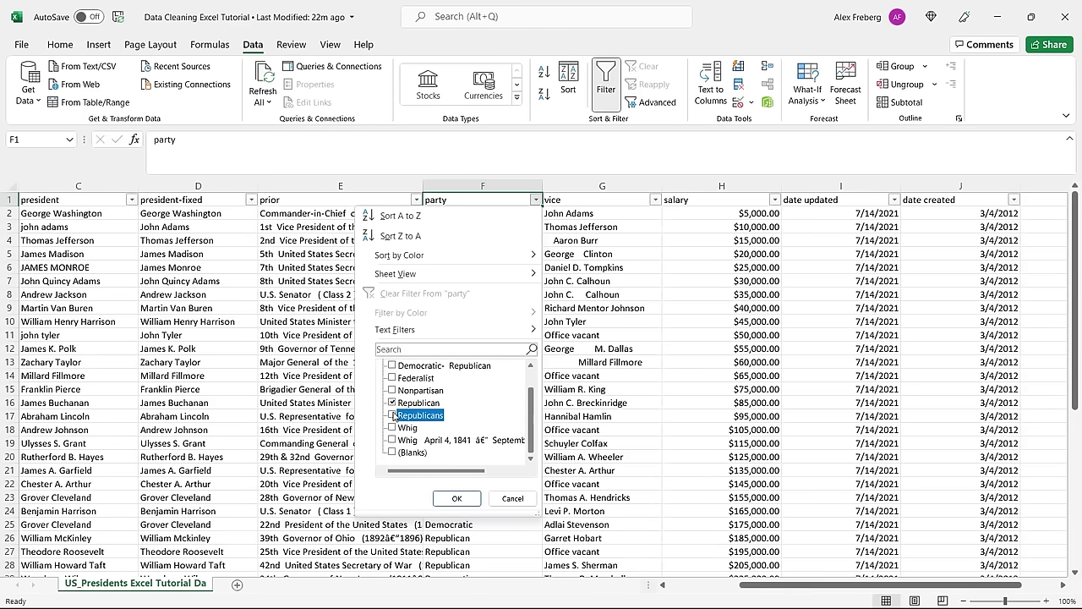
pyautogui.click(457, 498)
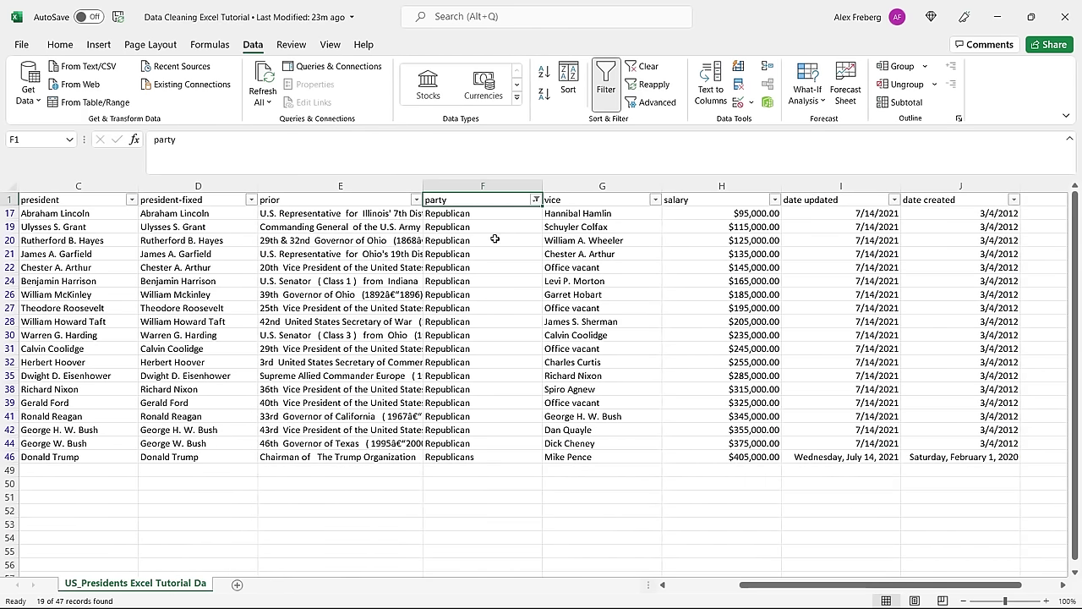
# Replace Republicans in F46 with a copy of the Republican entry from F44.
pyautogui.moveTo(490, 214); pyautogui.dragTo(496, 471)
pyautogui.click(496, 461)
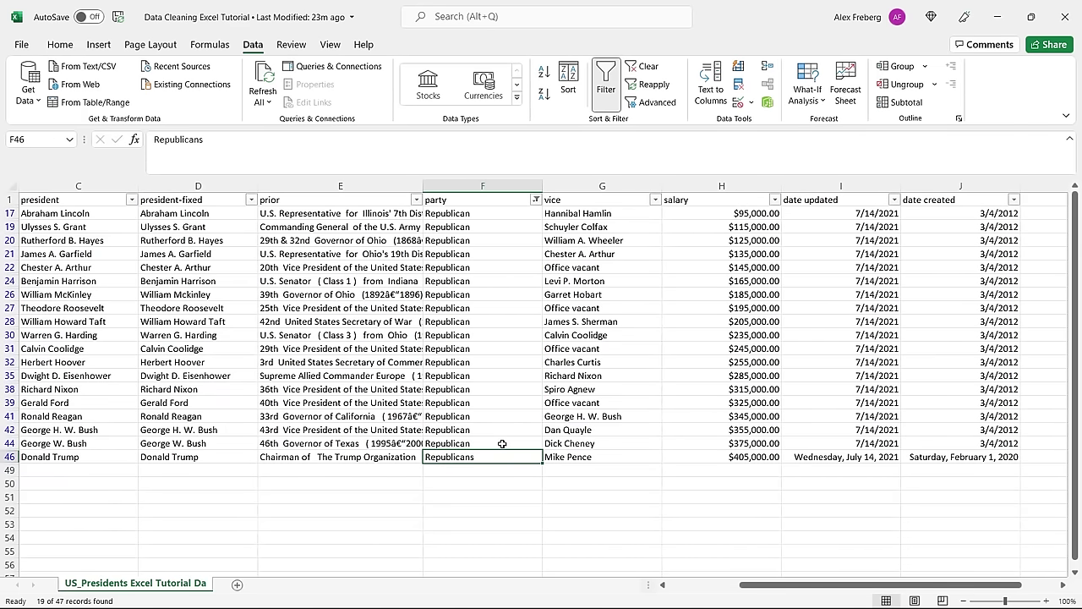
pyautogui.click(501, 443)
pyautogui.hotkey('ctrl', 'c')
pyautogui.click(495, 457)
pyautogui.hotkey('ctrl', 'v')
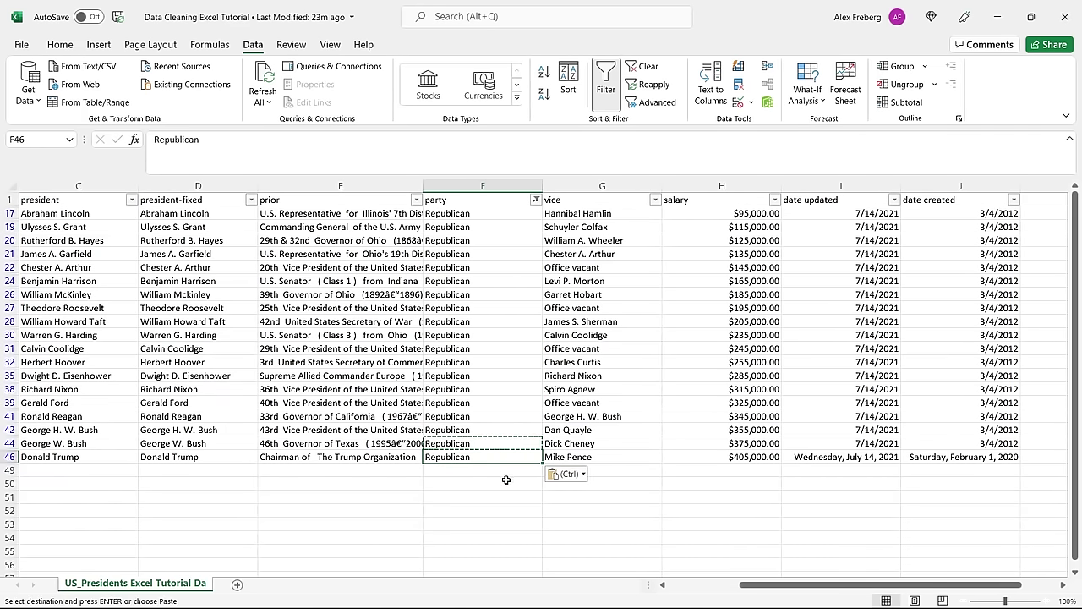
pyautogui.click(488, 472)
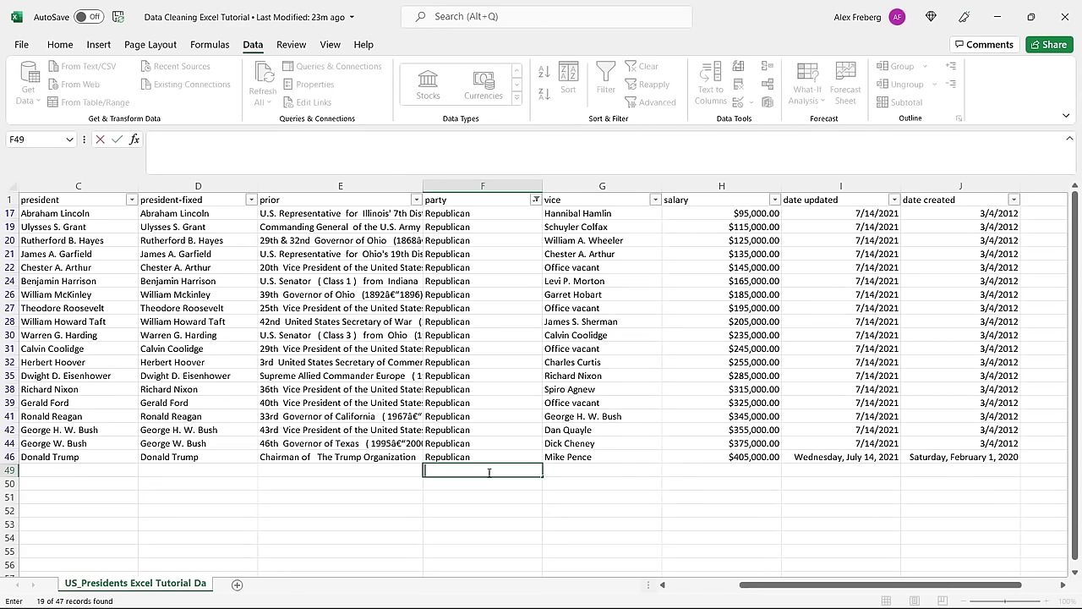
pyautogui.click(480, 487)
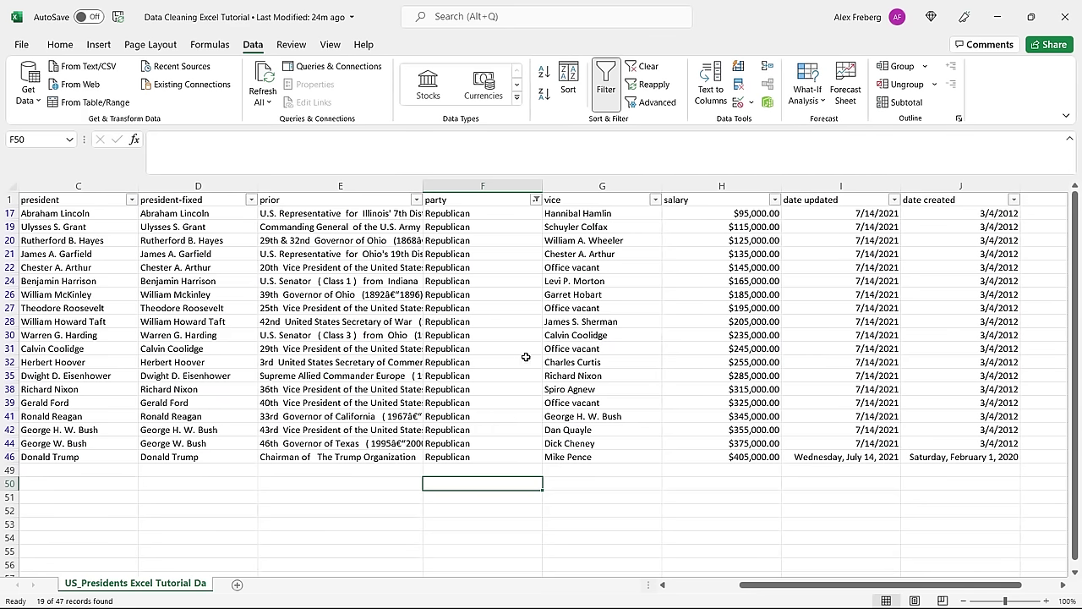
# Change the party filter to show only Whig and the Whig entry containing extra dates.
pyautogui.click(535, 199)
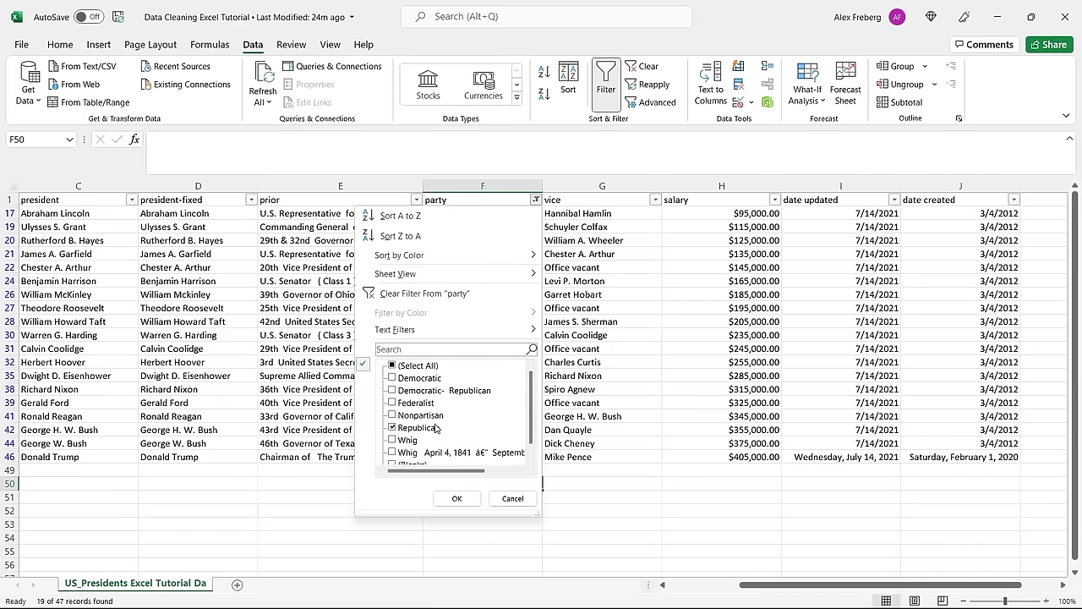
pyautogui.click(393, 429)
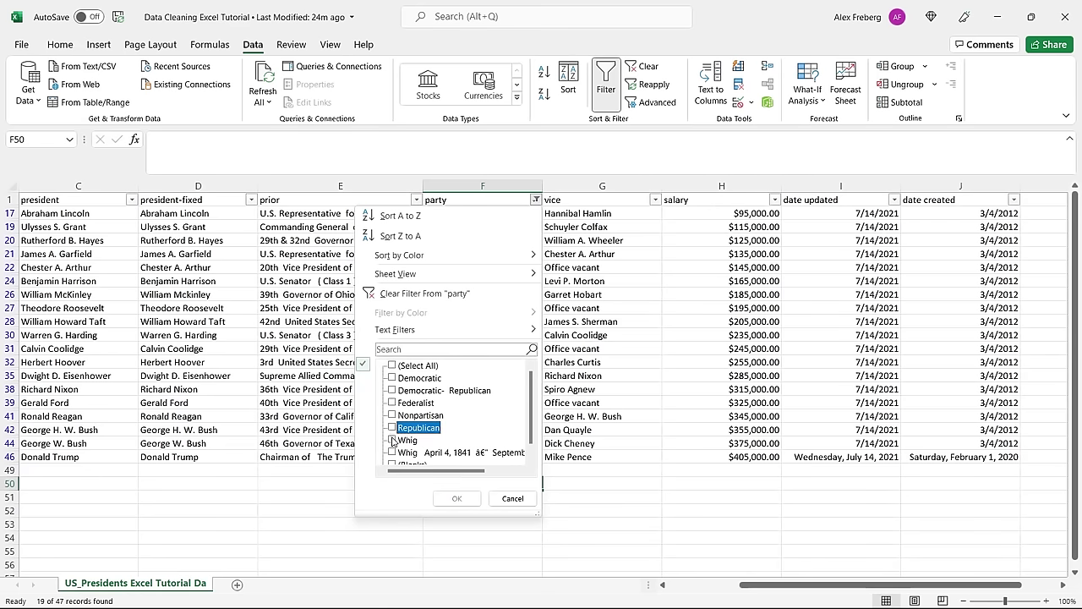
pyautogui.click(393, 441)
pyautogui.click(392, 454)
pyautogui.click(456, 499)
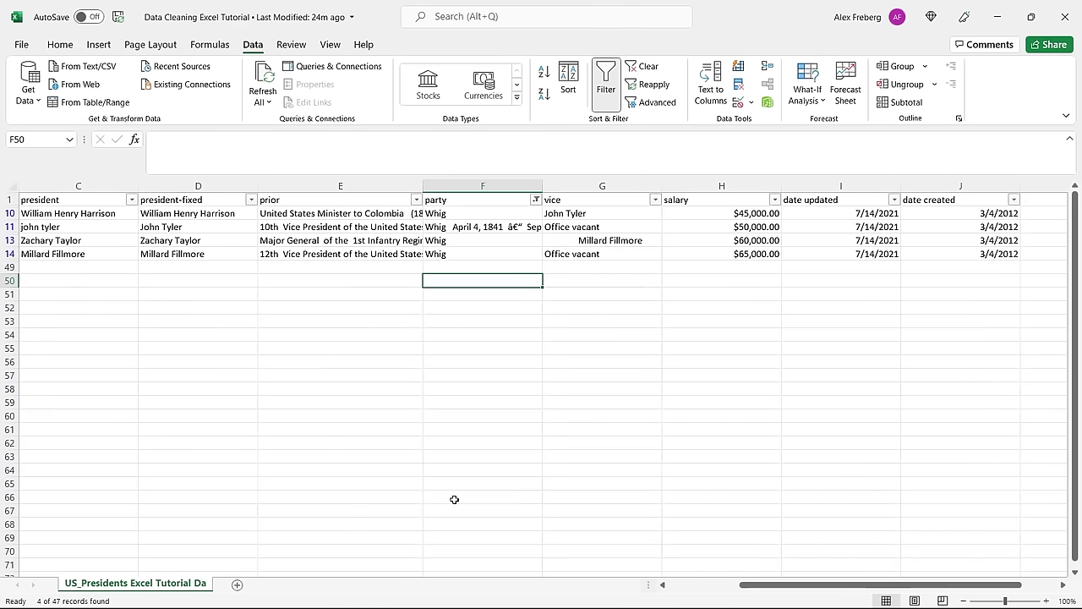
# Replace the Whig entry with extra dates in F11 with a copy of the plain Whig value from F13.
pyautogui.click(454, 226)
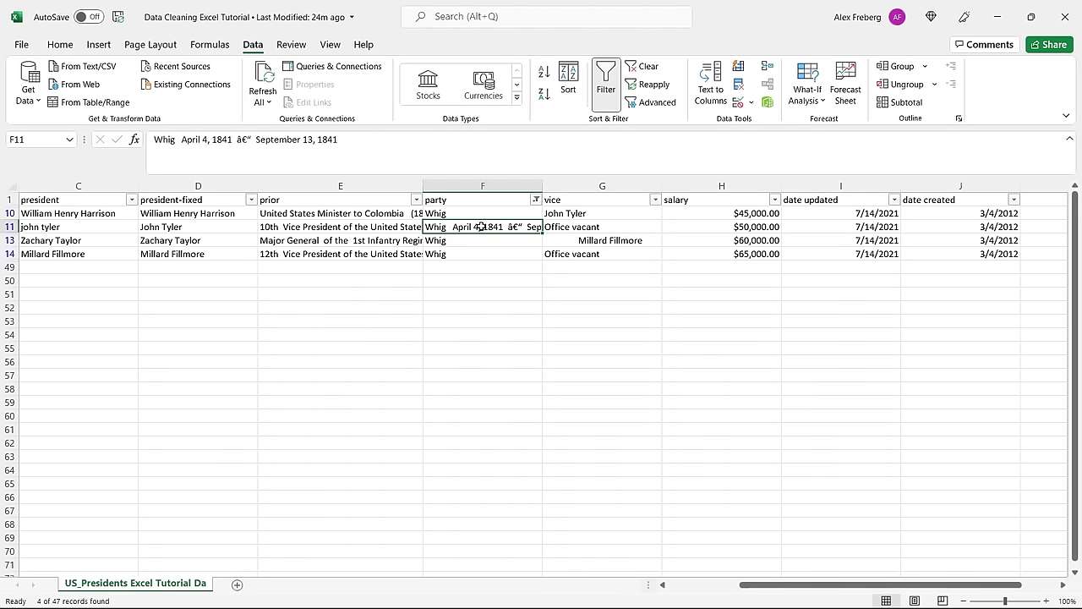
pyautogui.click(482, 241)
pyautogui.hotkey('ctrl', 'c')
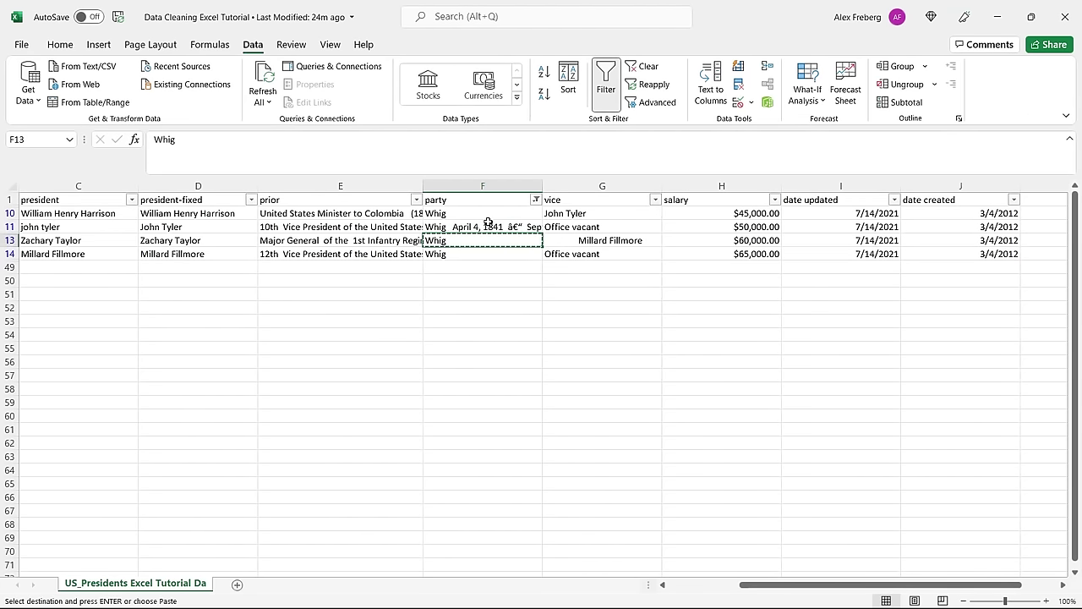
pyautogui.click(486, 223)
pyautogui.hotkey('ctrl', 'v')
pyautogui.click(481, 255)
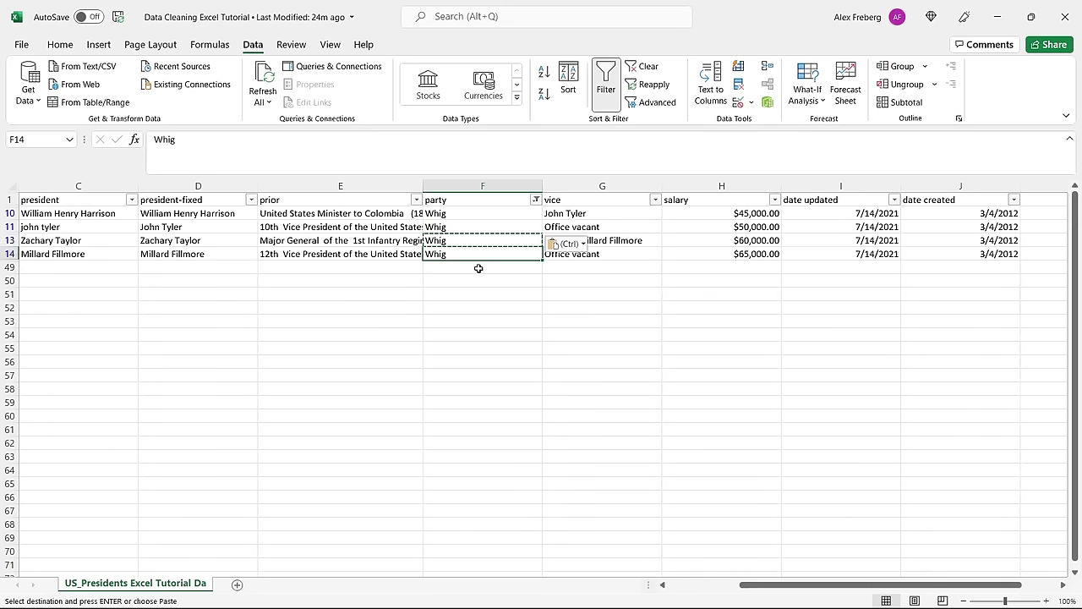
pyautogui.click(480, 268)
# Change the party column filter to show only the rows with blank party values.
pyautogui.click(537, 199)
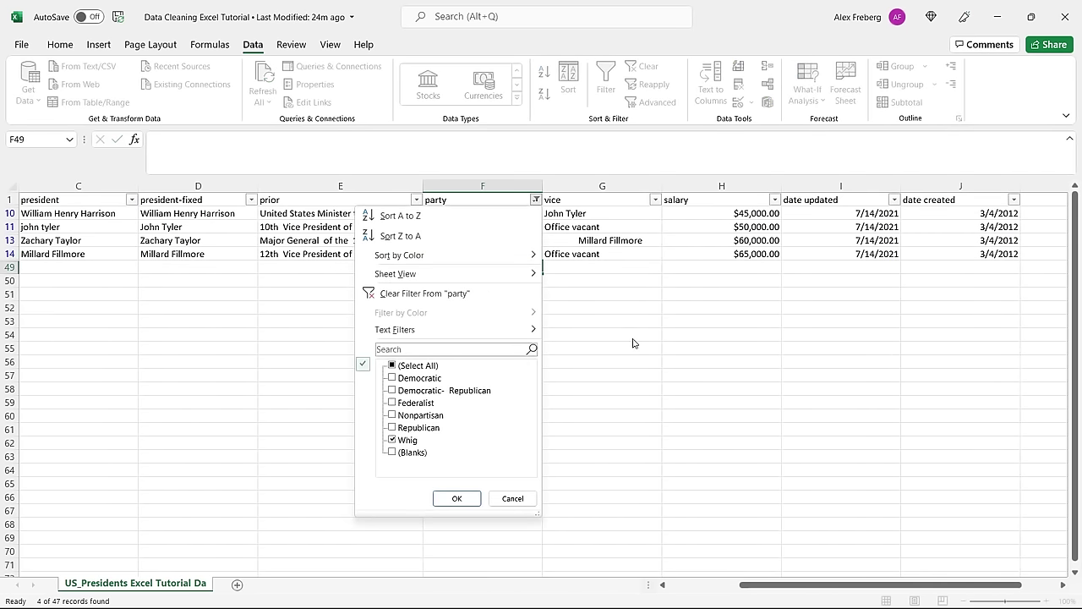
pyautogui.click(431, 369)
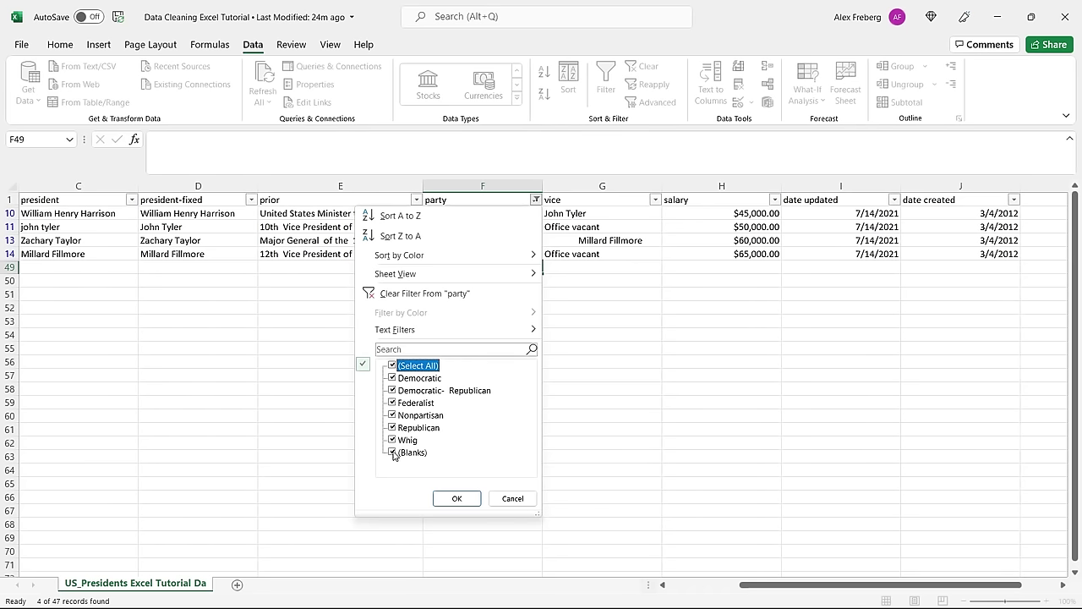
pyautogui.press('space')
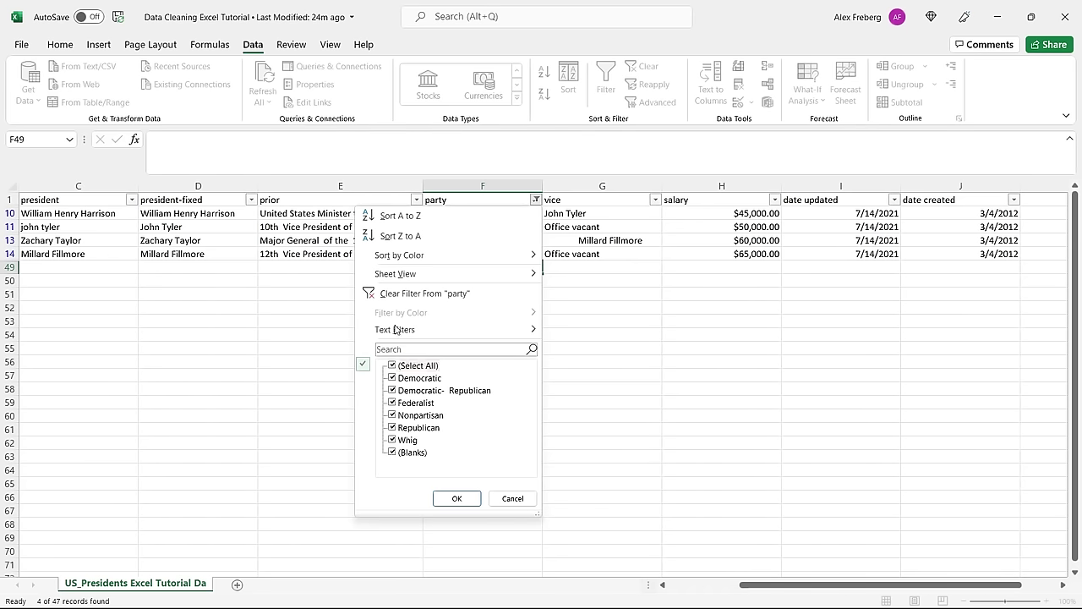
pyautogui.click(393, 455)
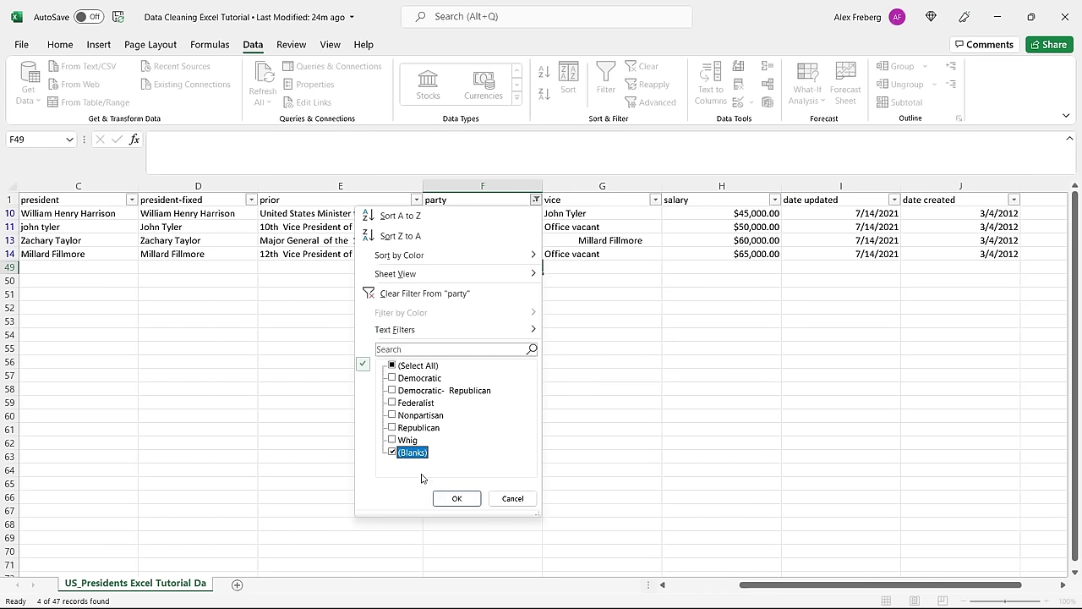
pyautogui.click(457, 498)
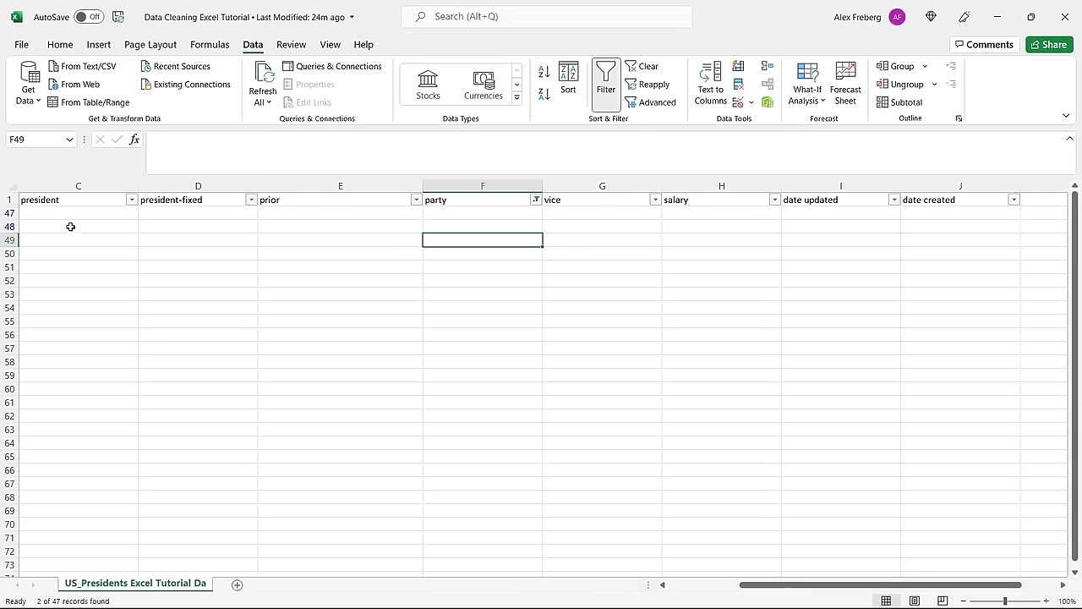
# Reset the party column filter to include all entries.
pyautogui.click(536, 200)
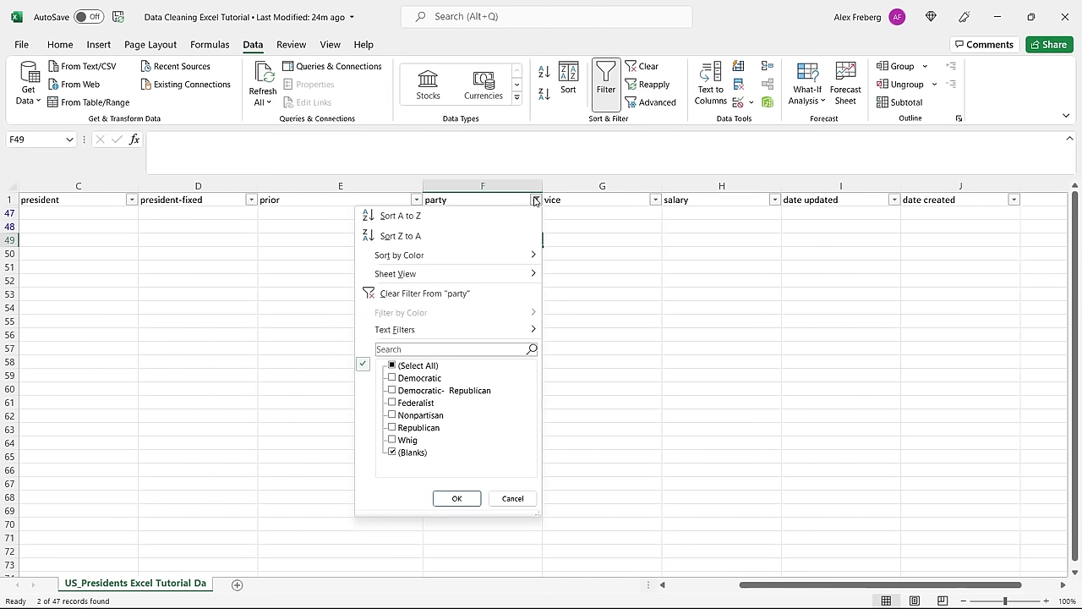
pyautogui.click(419, 366)
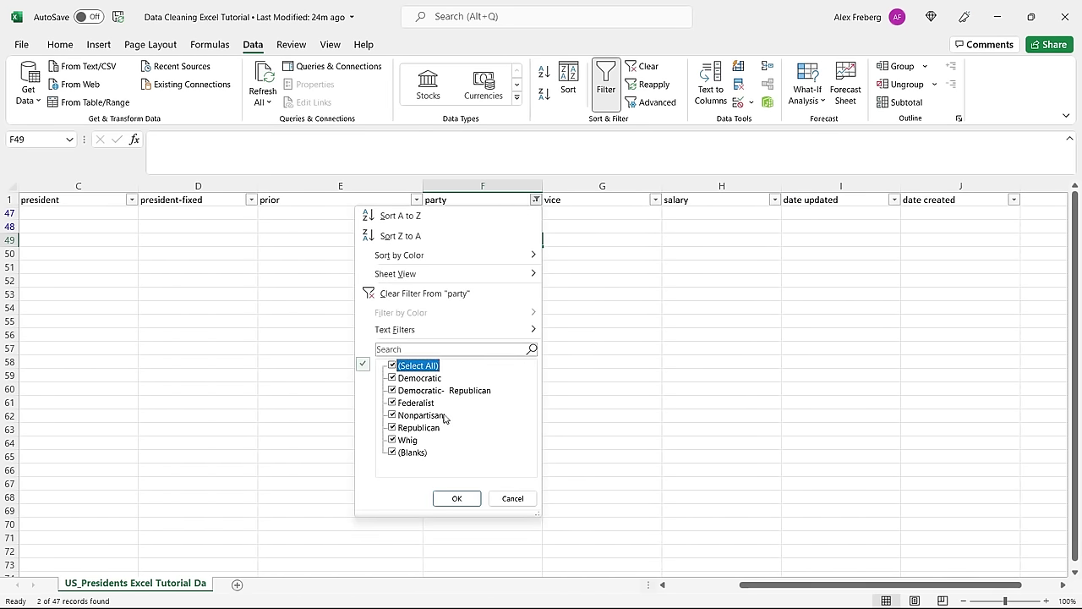
pyautogui.click(457, 499)
# Examine the empty rows 47 and 48 below the data and the Democratic- Republican entries in F4:F7.
pyautogui.scroll(-8, 464, 418)
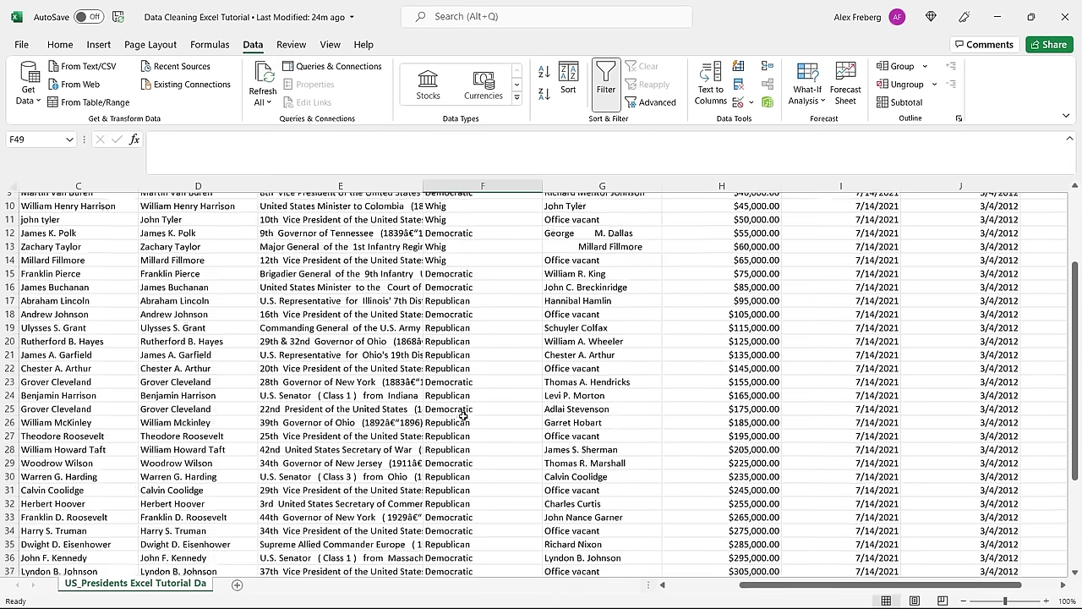
pyautogui.scroll(-1, 464, 416)
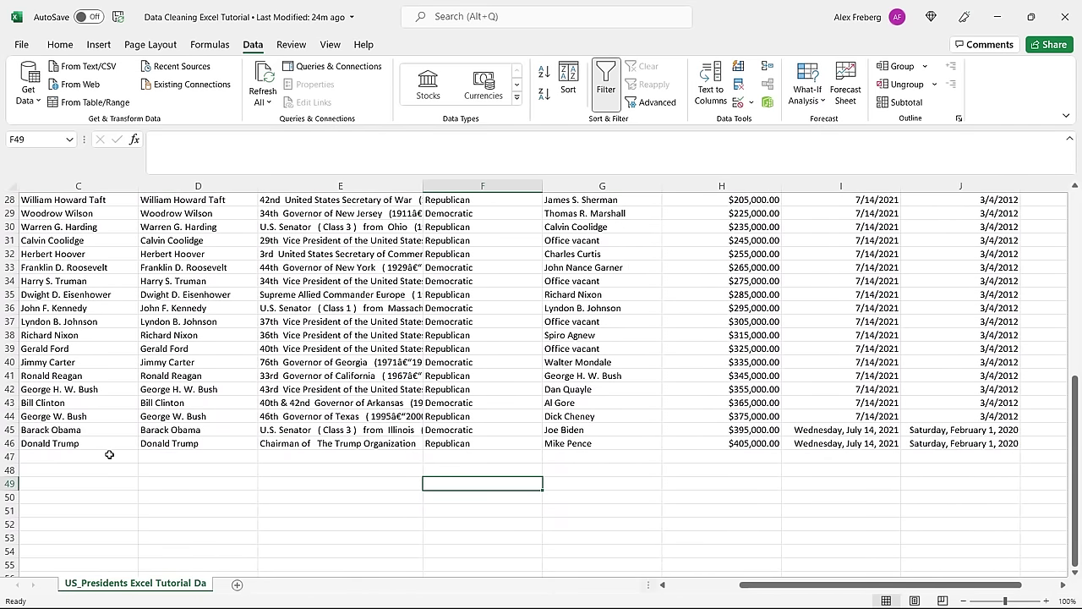
pyautogui.moveTo(106, 457); pyautogui.dragTo(653, 471)
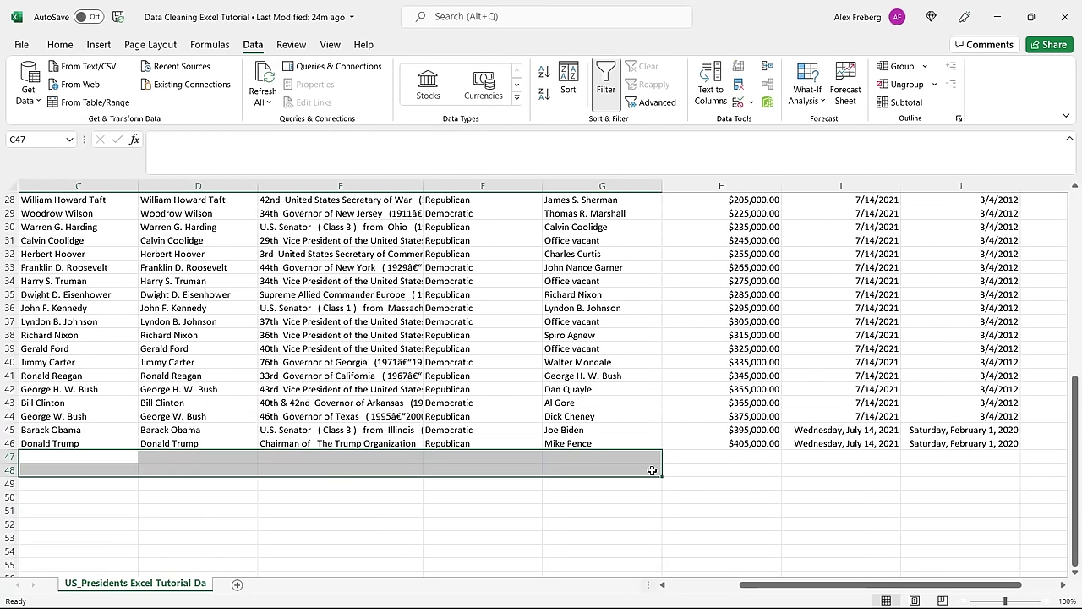
pyautogui.click(696, 463)
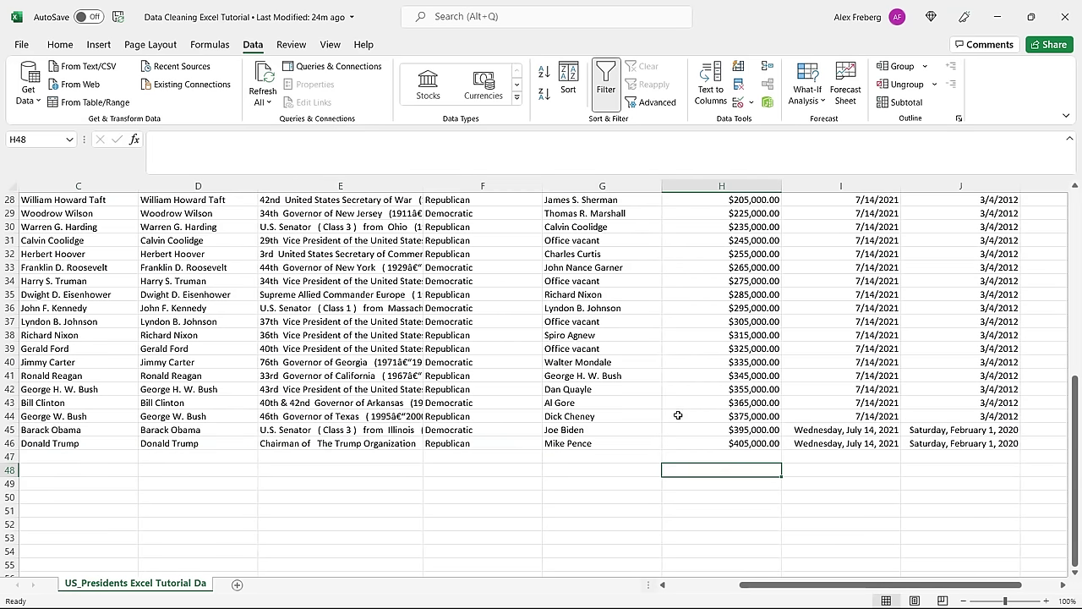
pyautogui.scroll(9, 525, 399)
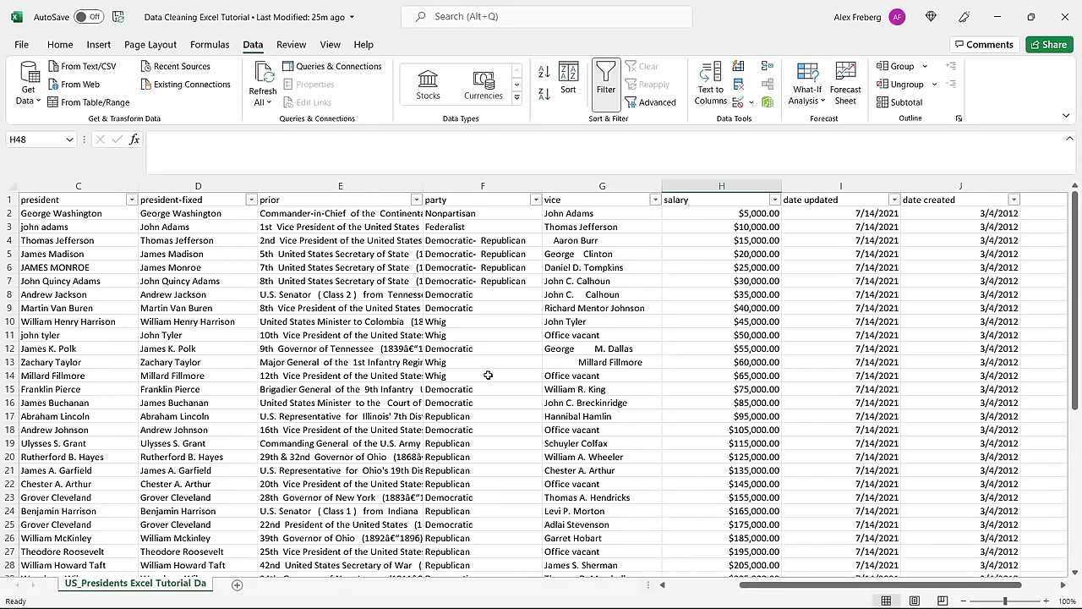
pyautogui.click(503, 241)
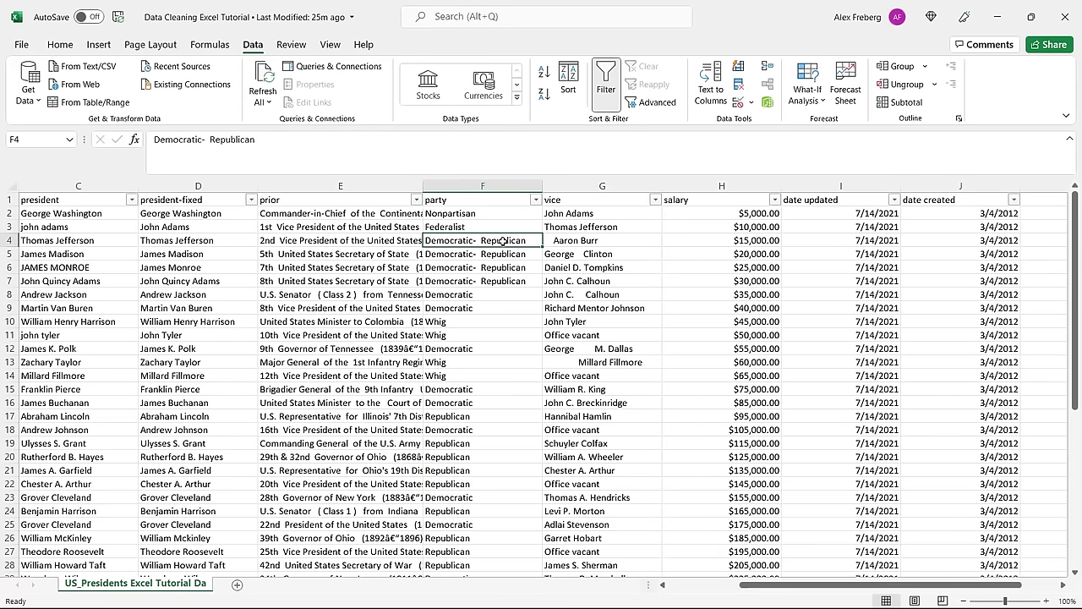
pyautogui.moveTo(502, 241); pyautogui.dragTo(505, 282)
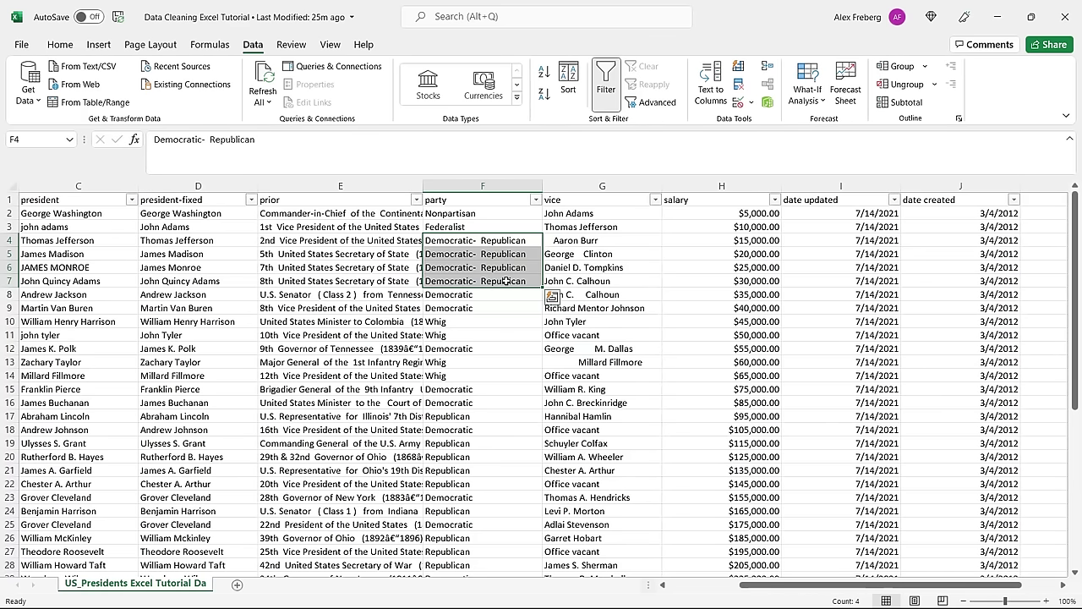
pyautogui.click(649, 257)
# Insert an empty column between the vice and salary columns.
pyautogui.click(715, 187)
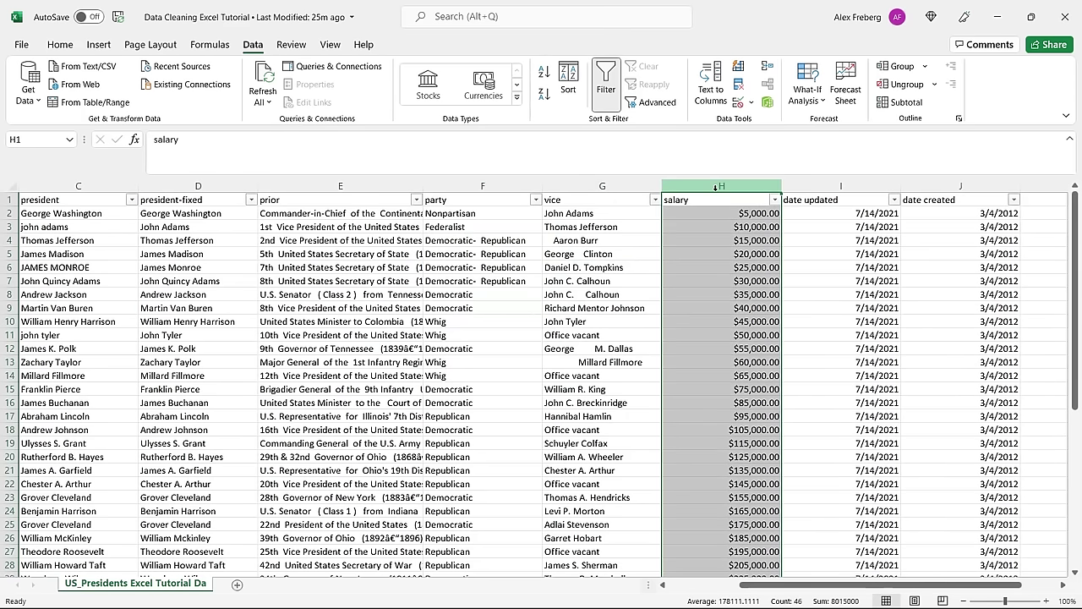
pyautogui.rightClick(716, 192)
pyautogui.click(752, 311)
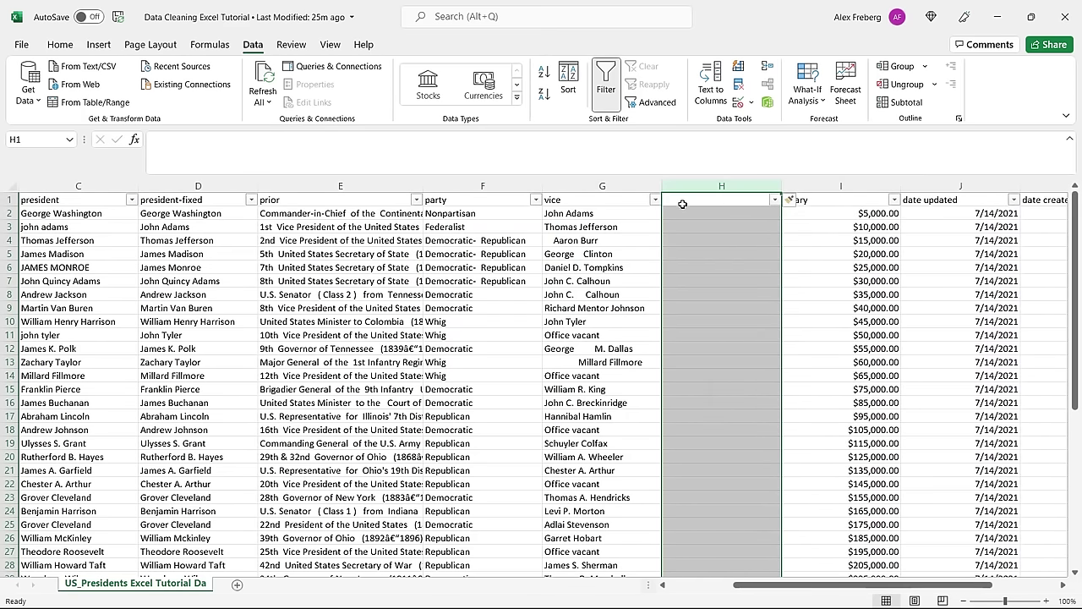
# Enter the formula =TRIM(G2) in H2 to strip extra spaces from the first vice entry.
pyautogui.click(678, 215)
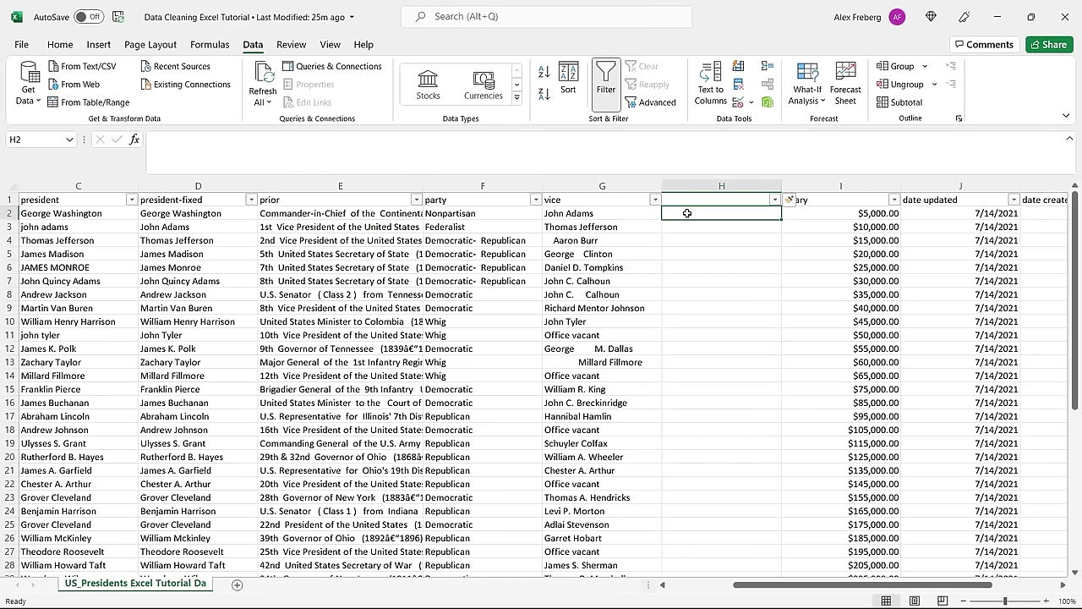
pyautogui.write('=trim')
pyautogui.press('Tab')
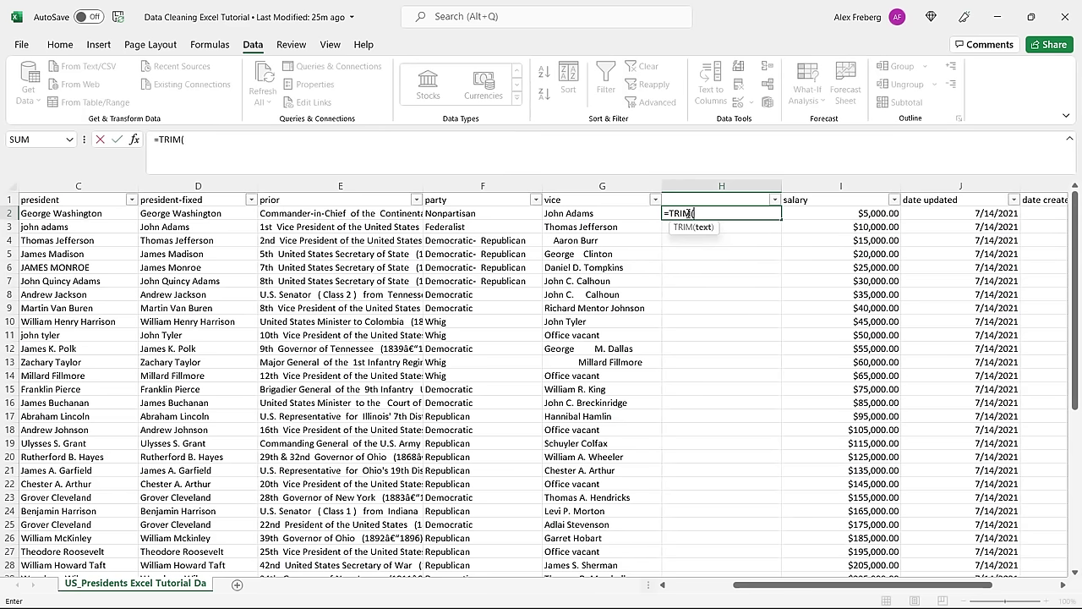
pyautogui.click(613, 214)
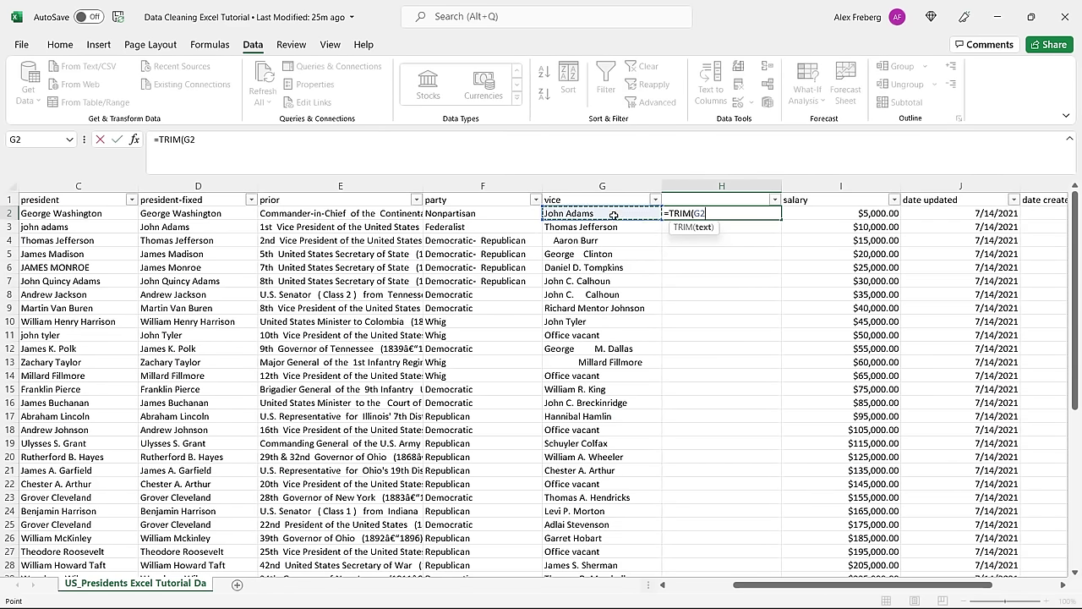
pyautogui.write(')')
pyautogui.press('Return')
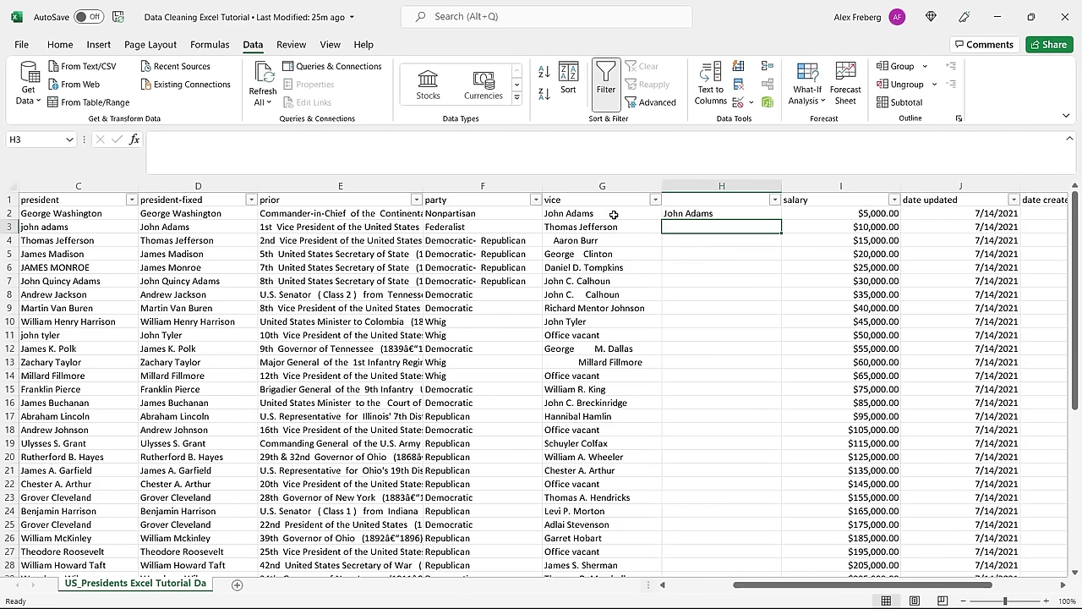
# Fill the TRIM formula from H2 down column H for all the data rows.
pyautogui.click(736, 214)
pyautogui.doubleClick(781, 220)
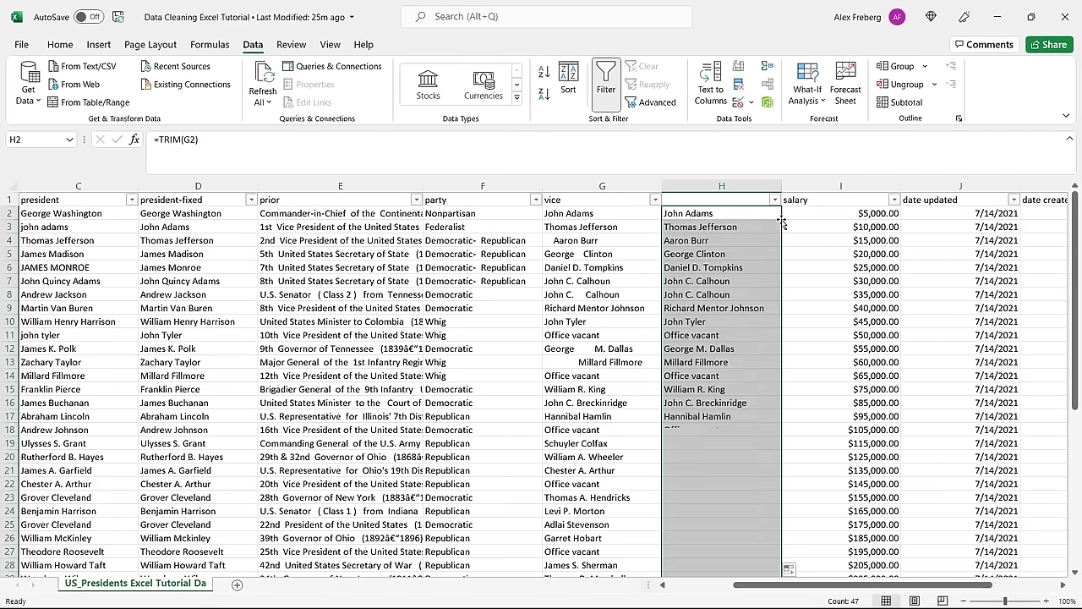
pyautogui.click(750, 266)
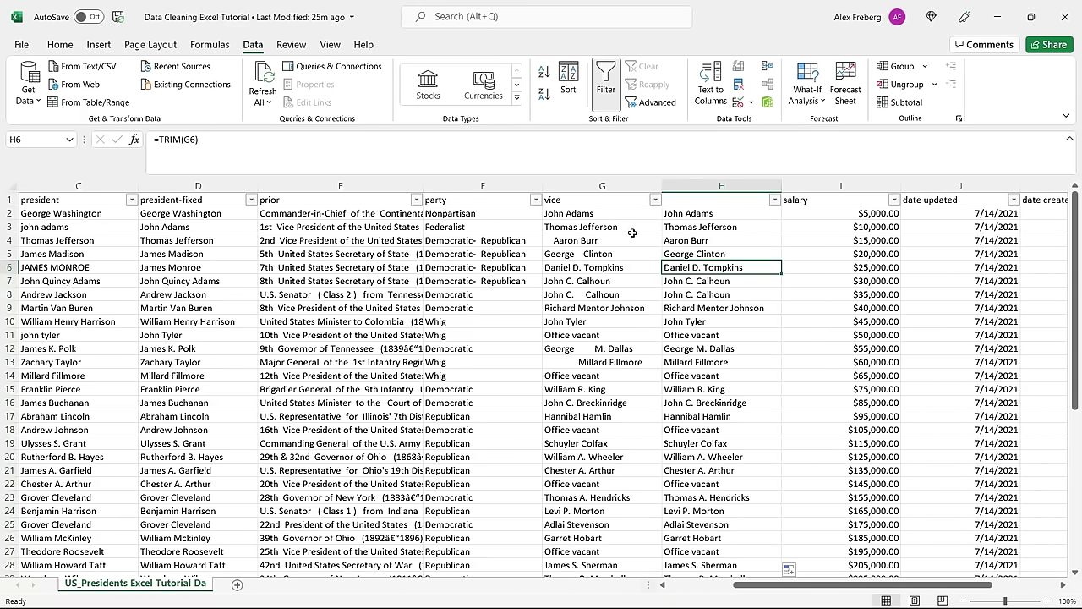
# Examine the leading, inner and trailing spaces in the original vice entries, including G5, G7 and G8.
pyautogui.click(582, 255)
pyautogui.doubleClick(582, 254)
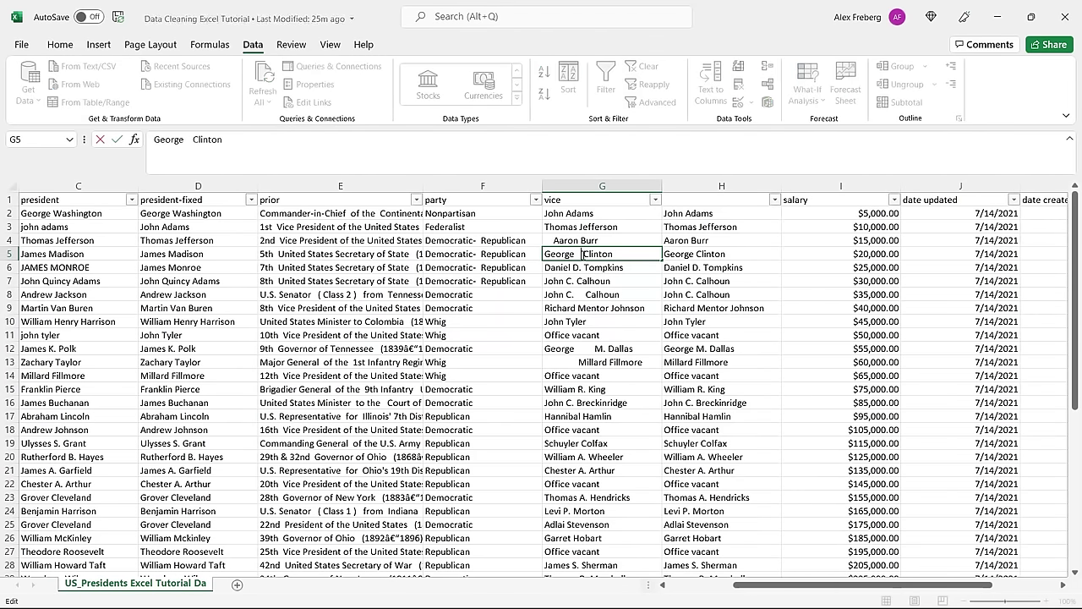
pyautogui.doubleClick(586, 294)
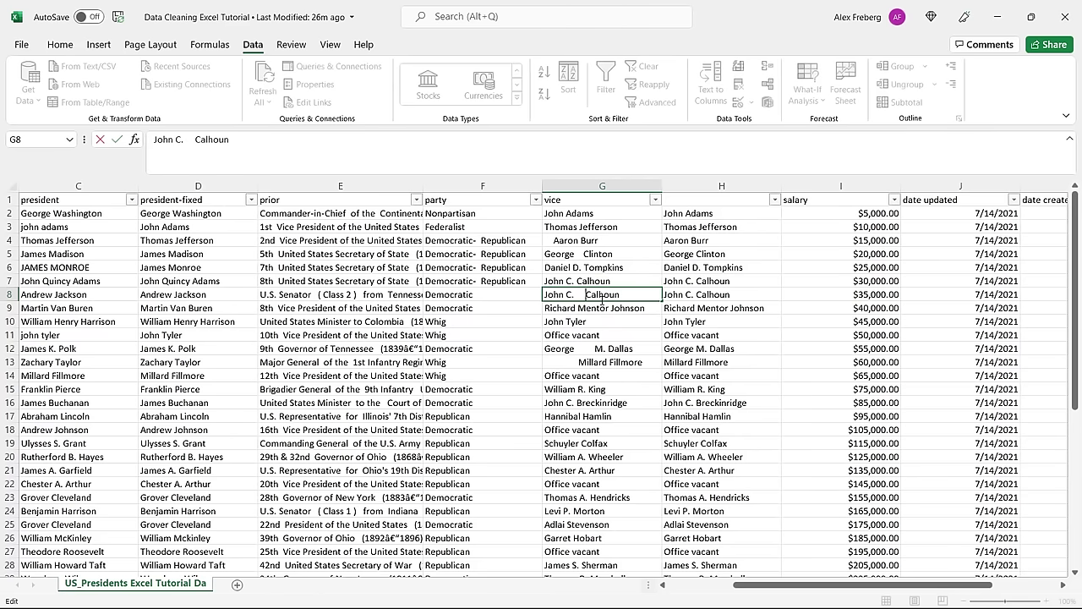
pyautogui.click(617, 339)
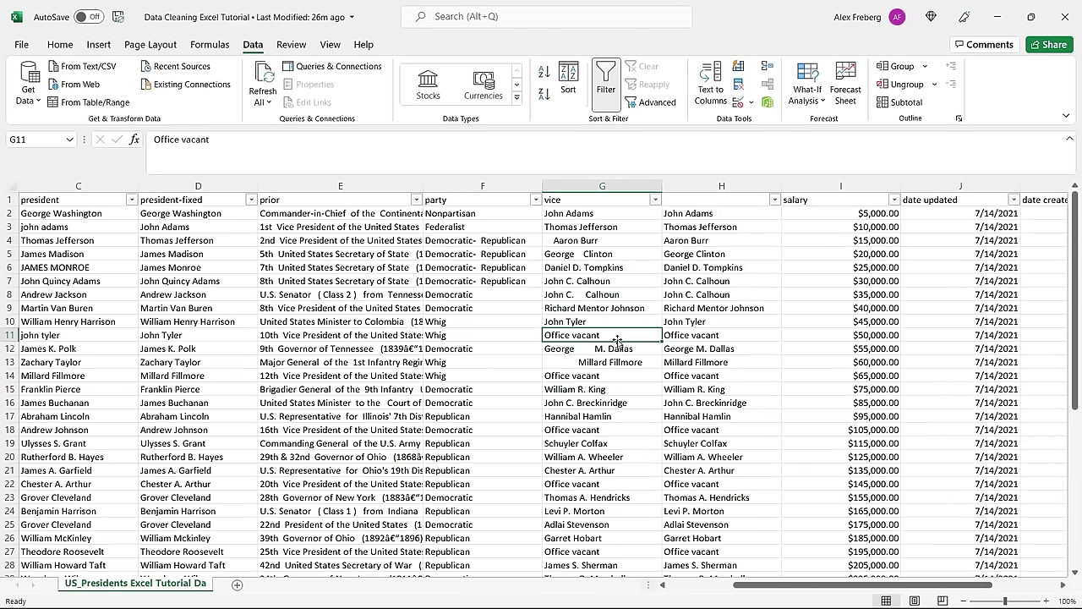
pyautogui.doubleClick(621, 285)
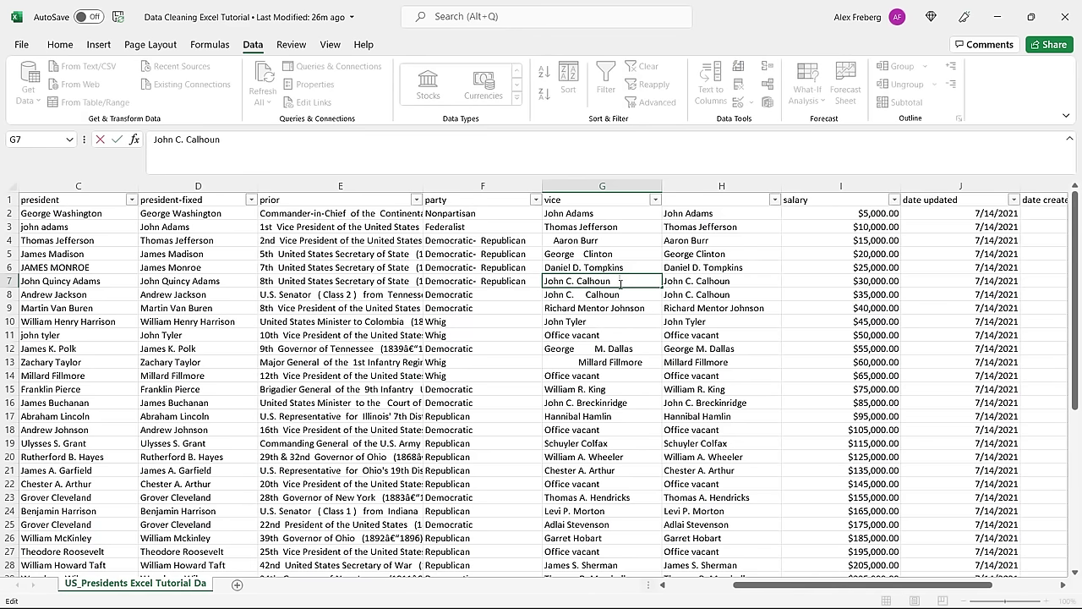
pyautogui.click(617, 334)
pyautogui.click(619, 280)
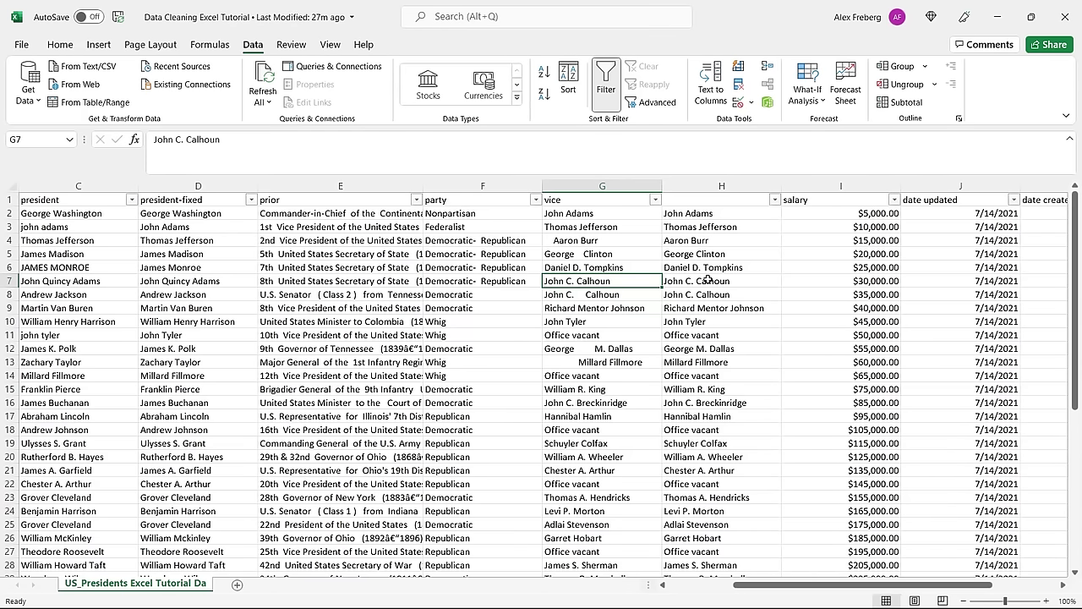
# Enter vice-fixed as the header of the trimmed column in H1.
pyautogui.click(721, 201)
pyautogui.write('vice-')
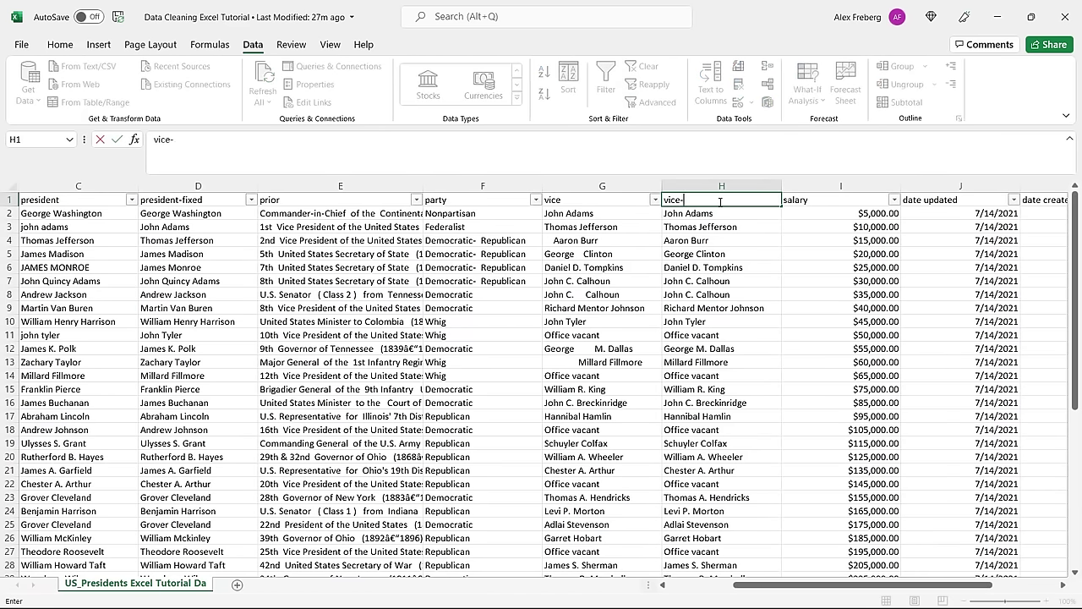
pyautogui.write('fixed')
pyautogui.click(723, 252)
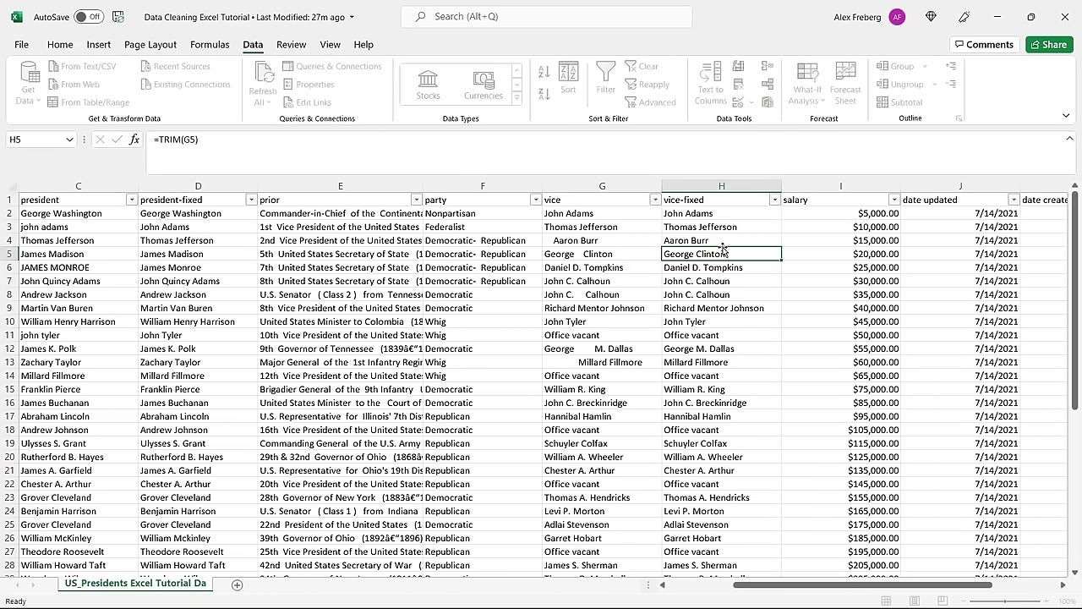
# Apply the Number format to the whole salary column I.
pyautogui.moveTo(792, 585); pyautogui.dragTo(875, 575)
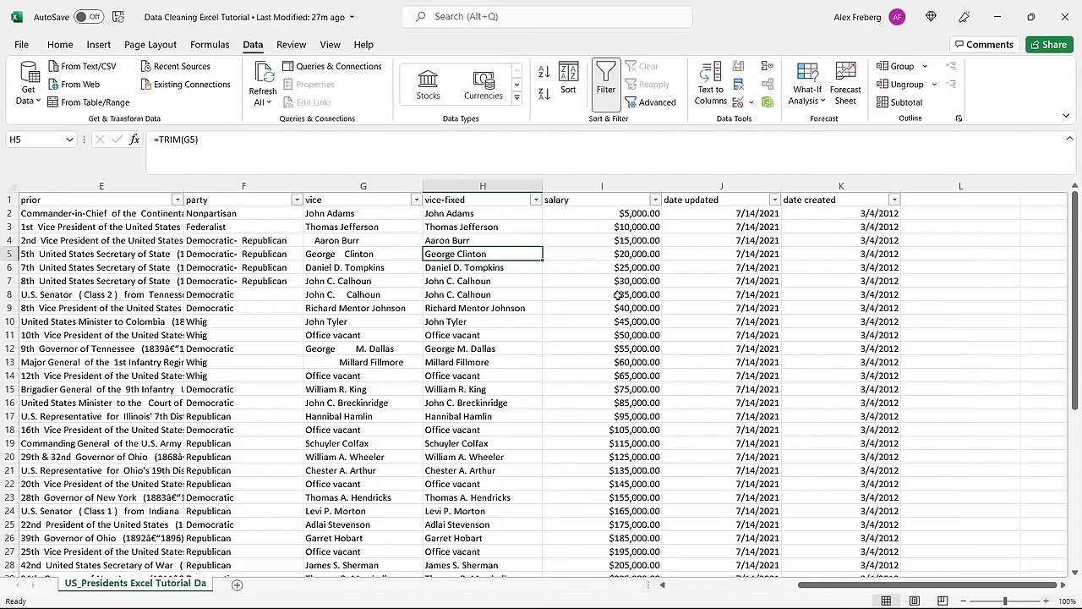
pyautogui.click(942, 230)
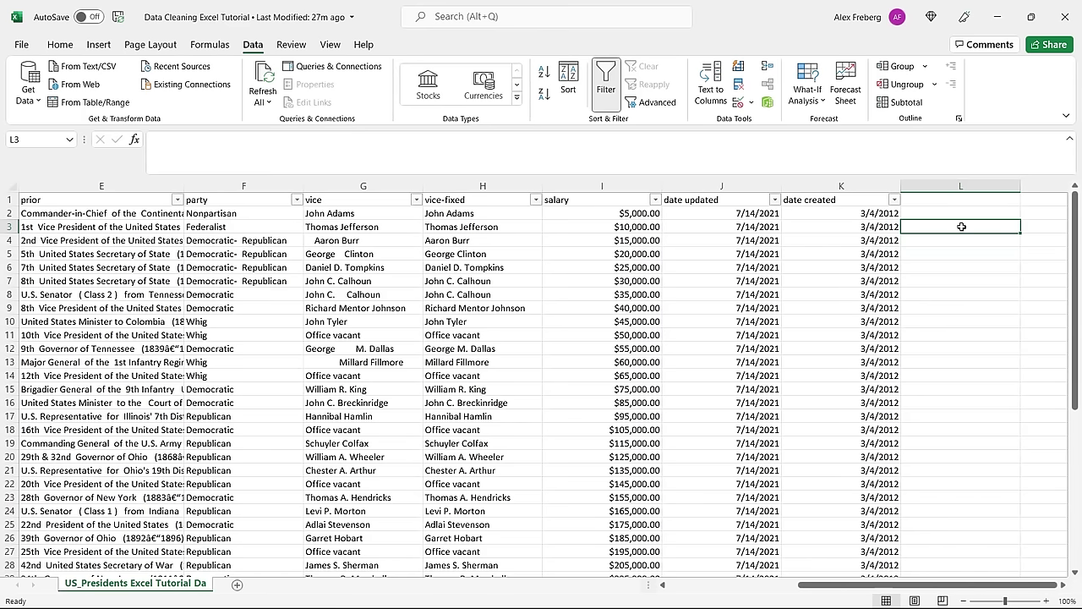
pyautogui.click(602, 186)
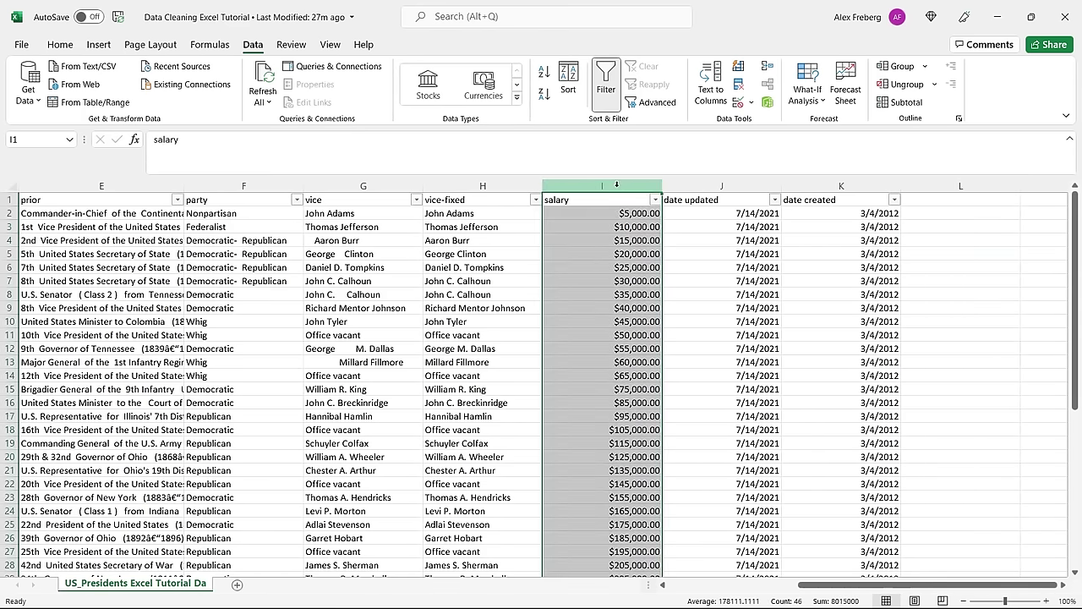
pyautogui.click(60, 44)
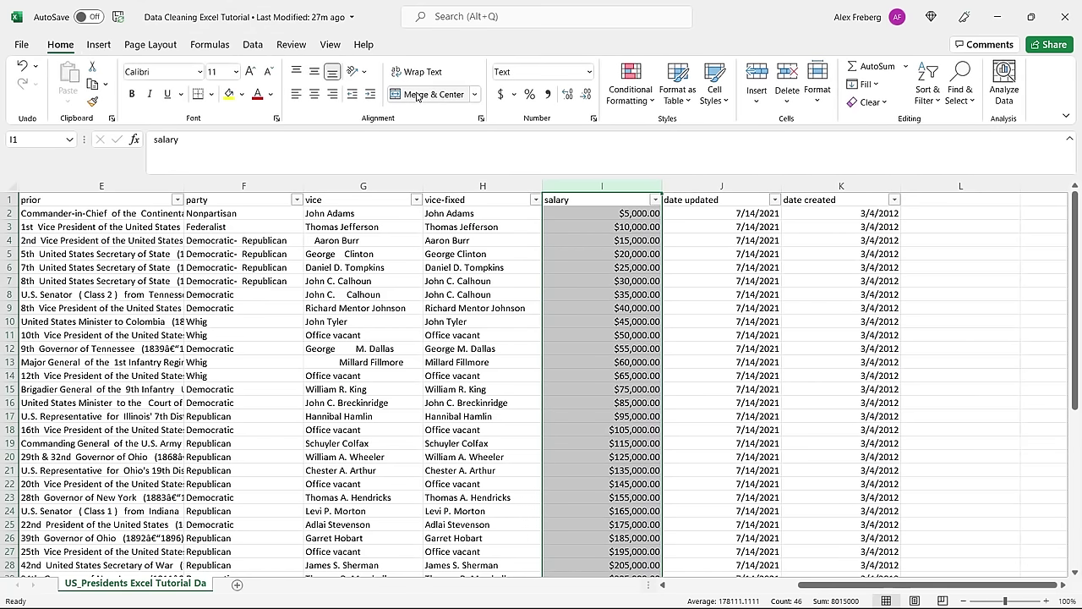
pyautogui.click(612, 222)
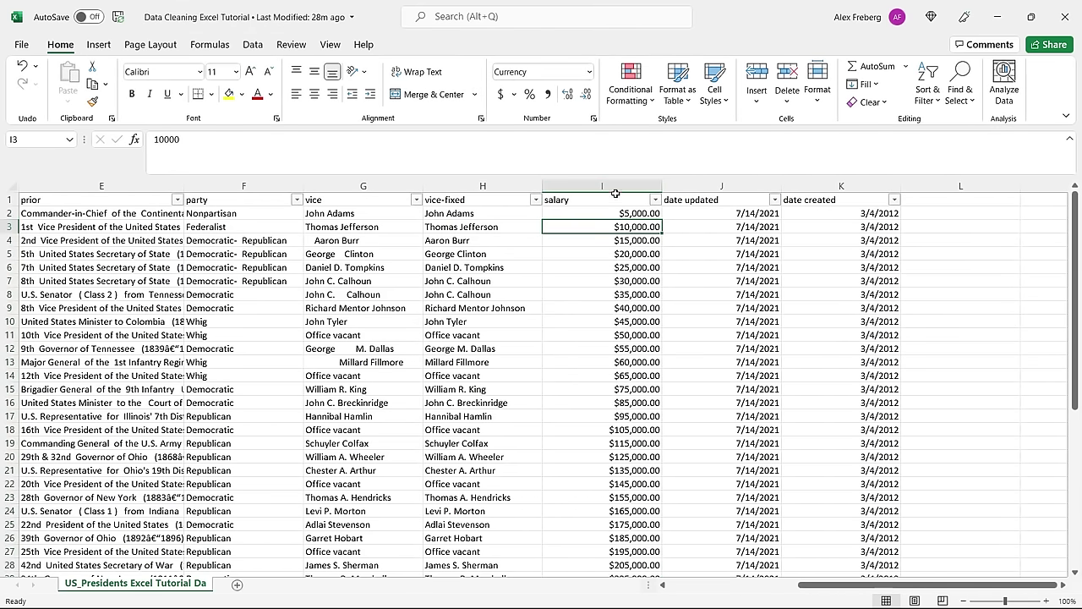
pyautogui.click(616, 186)
pyautogui.click(590, 72)
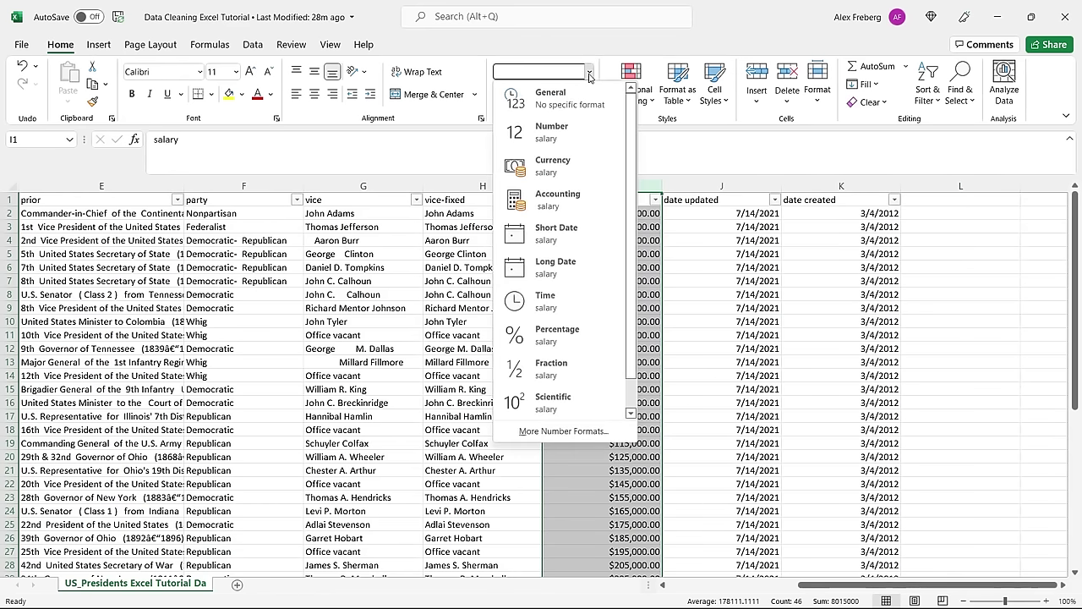
pyautogui.click(579, 128)
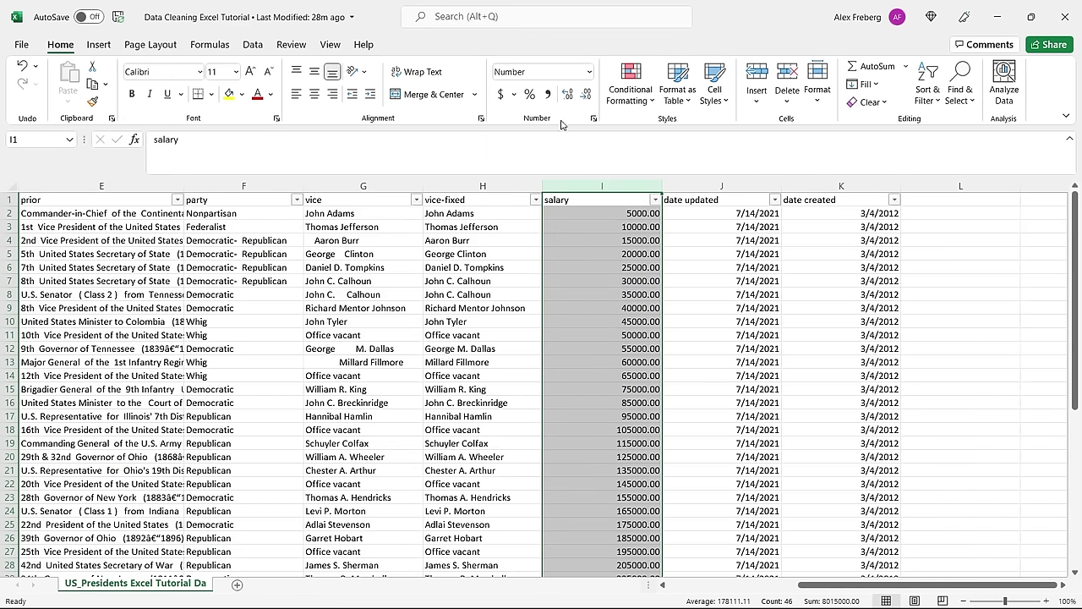
# Reduce the salary column's number format to zero decimal places.
pyautogui.click(567, 98)
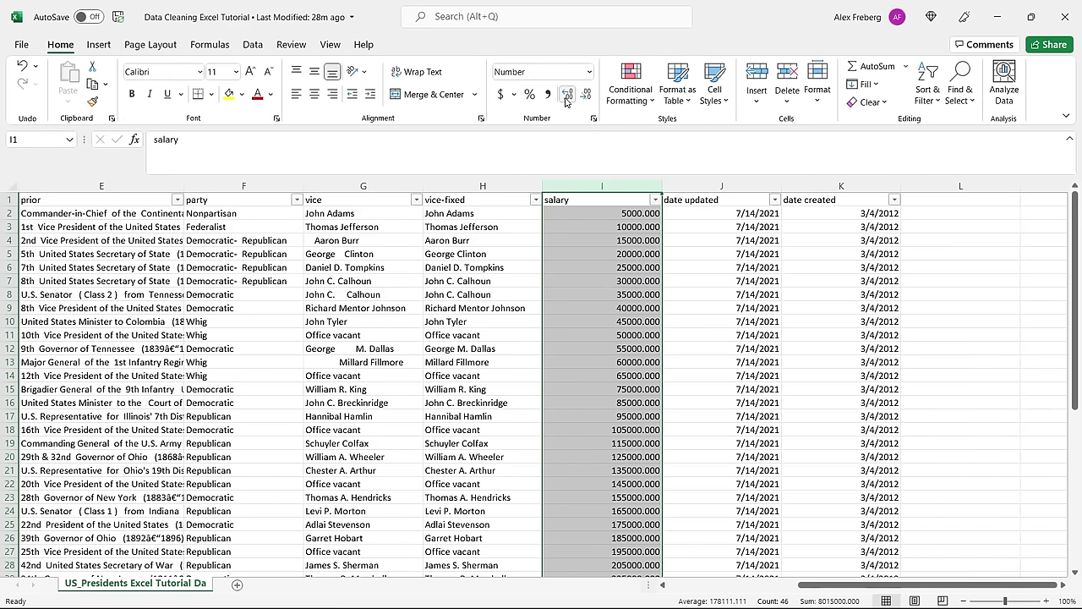
pyautogui.click(587, 98)
pyautogui.click(587, 98)
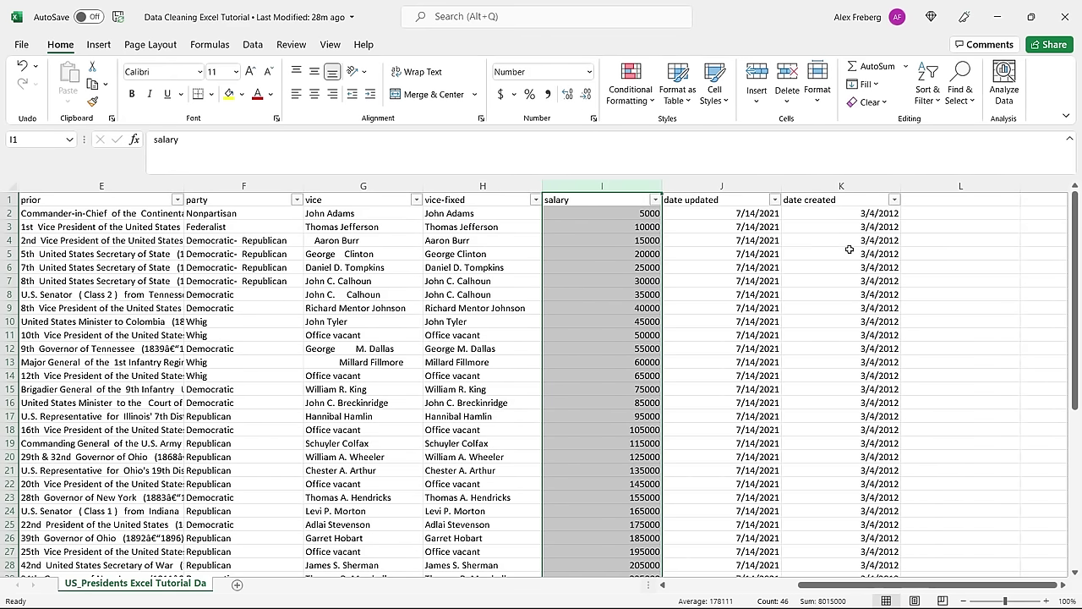
pyautogui.click(919, 242)
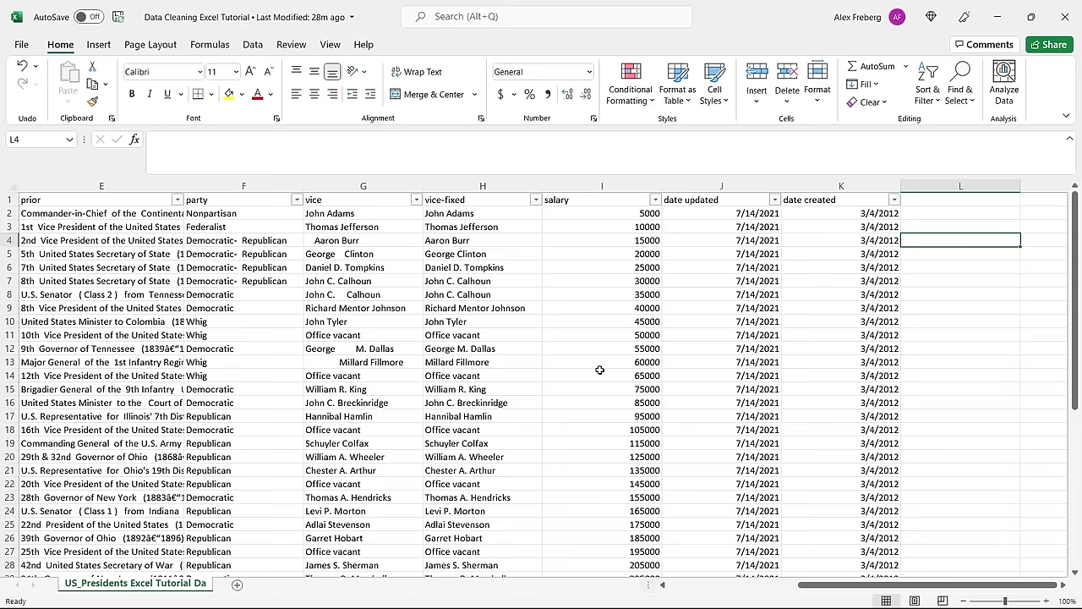
# Examine the date updated and date created columns down to row 46, comparing the stored values of J43 and J45 with their display.
pyautogui.scroll(-6, 599, 370)
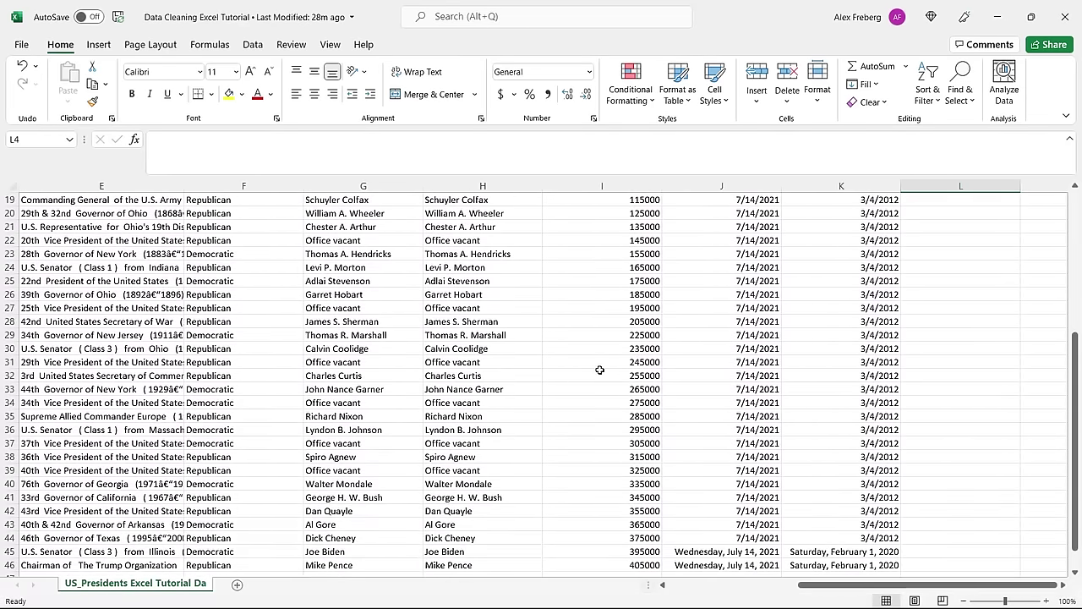
pyautogui.scroll(6, 600, 369)
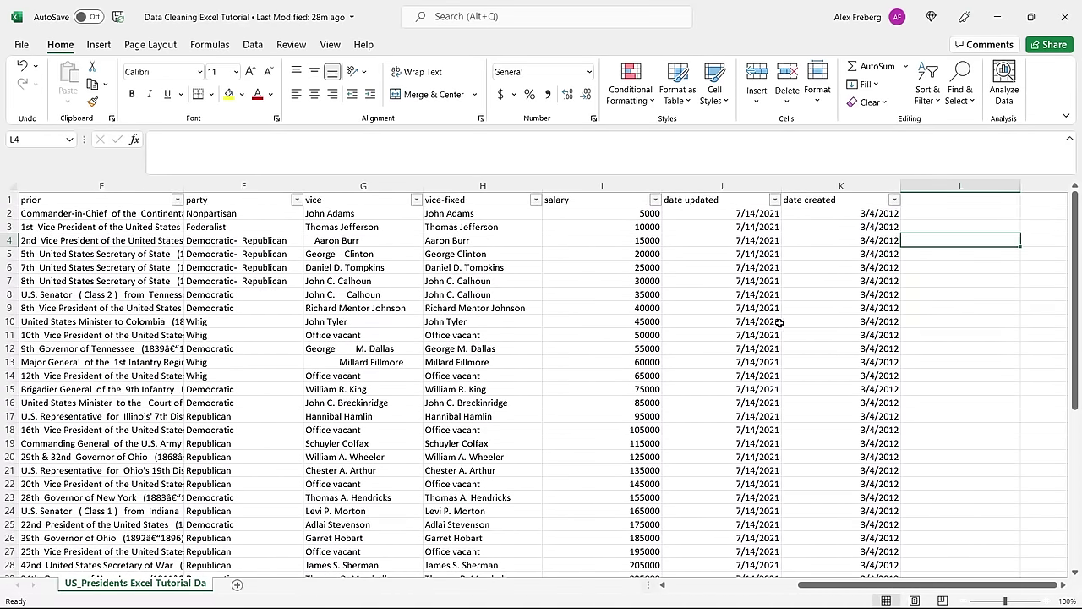
pyautogui.moveTo(858, 590); pyautogui.dragTo(859, 590)
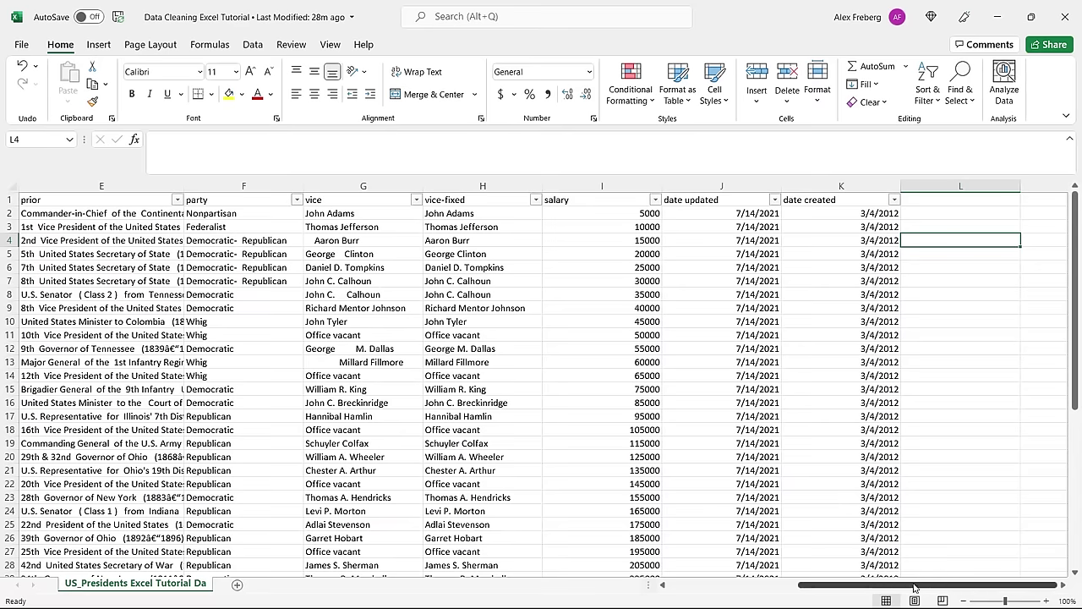
pyautogui.click(1064, 585)
pyautogui.click(1064, 586)
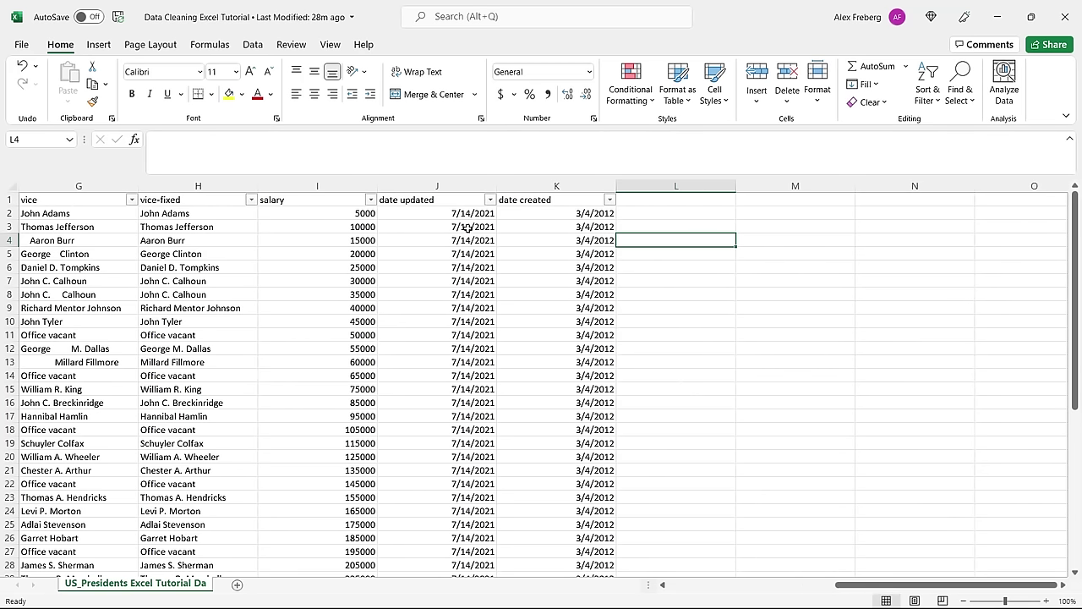
pyautogui.click(435, 226)
pyautogui.scroll(-2, 434, 226)
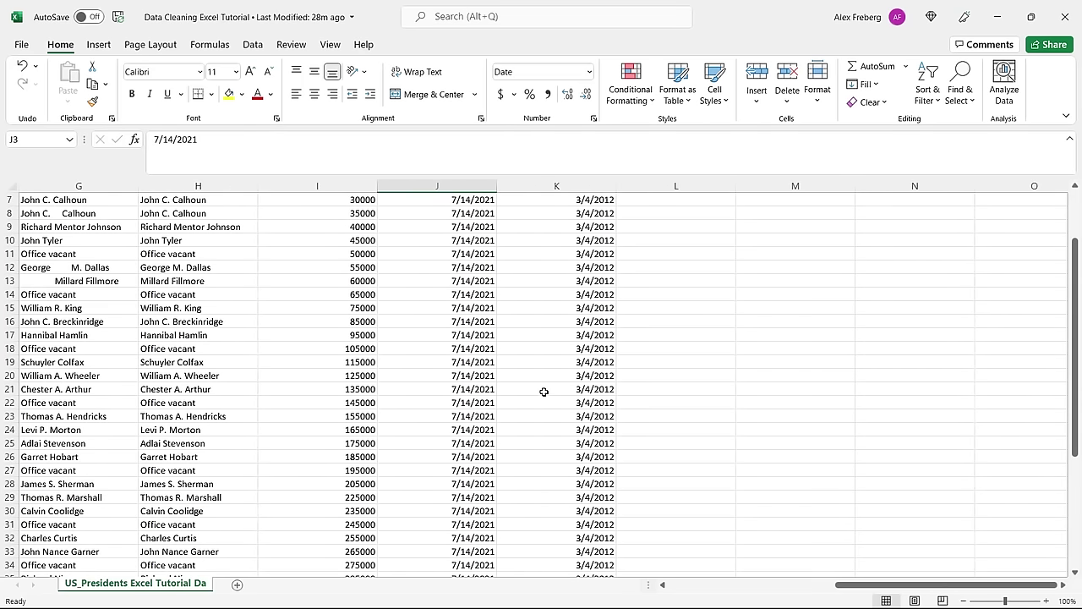
pyautogui.scroll(-6, 544, 391)
pyautogui.scroll(-1, 544, 392)
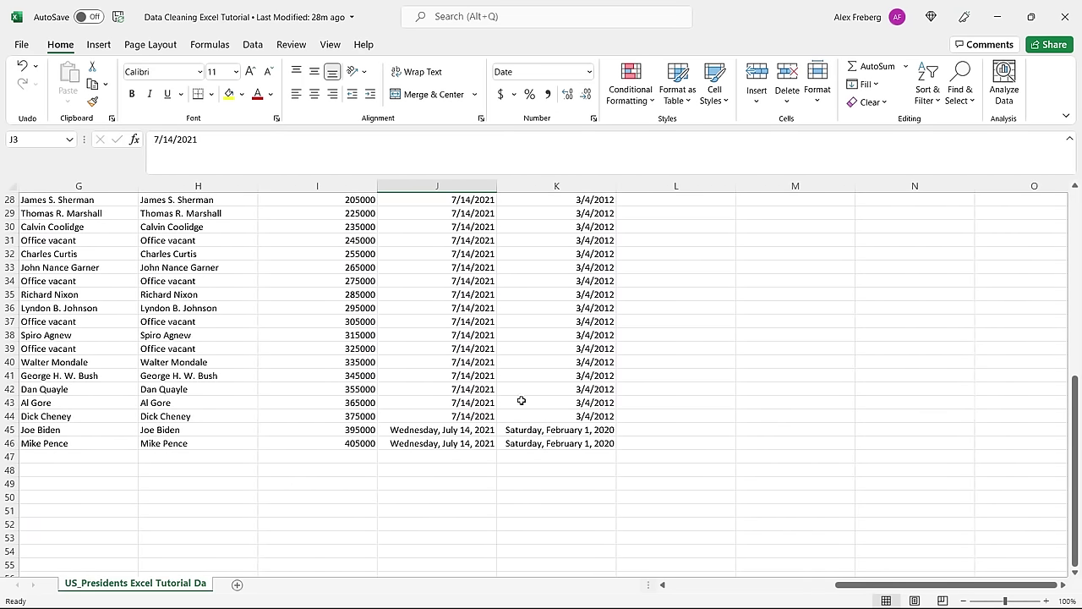
pyautogui.click(472, 432)
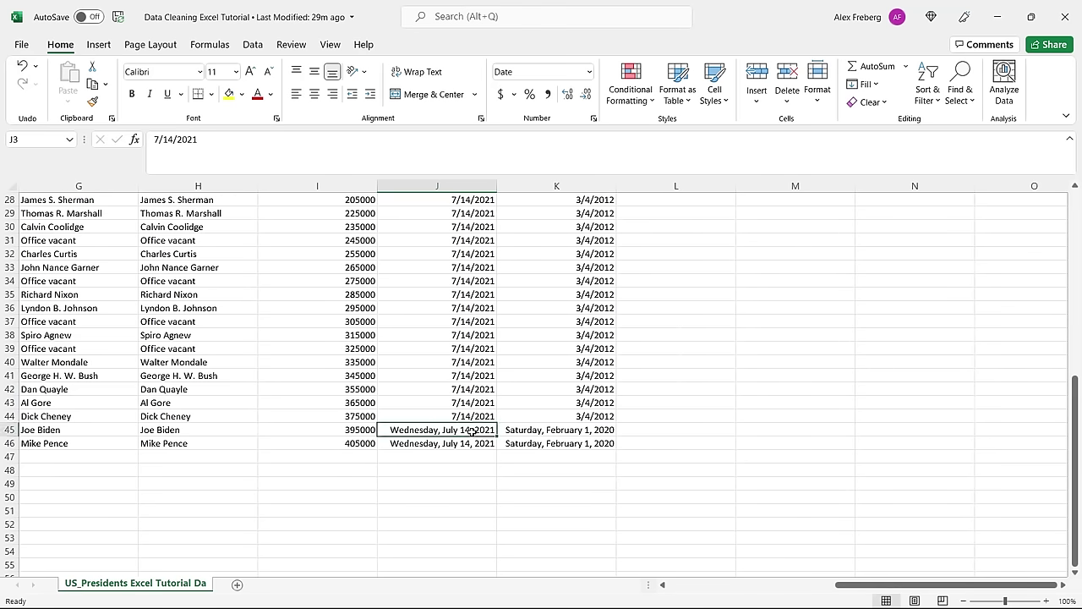
pyautogui.click(471, 401)
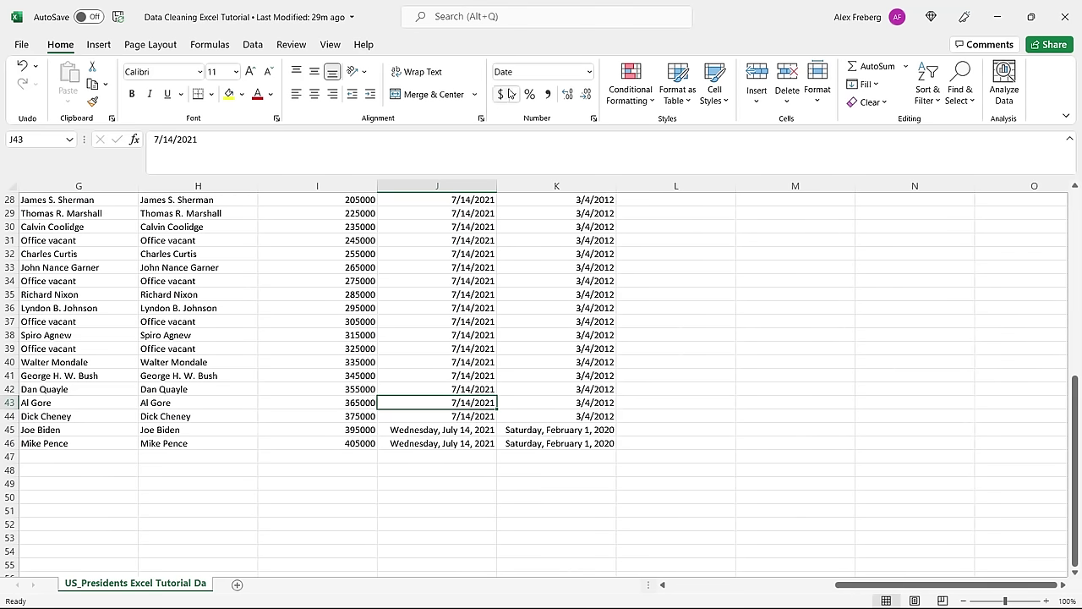
pyautogui.click(465, 432)
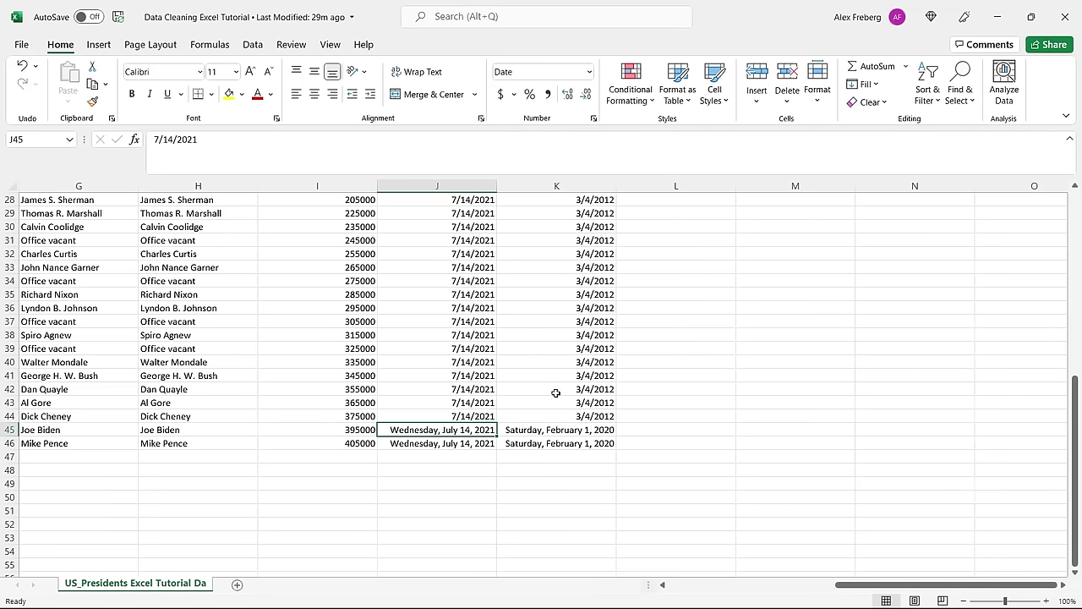
pyautogui.click(537, 415)
pyautogui.scroll(9, 537, 415)
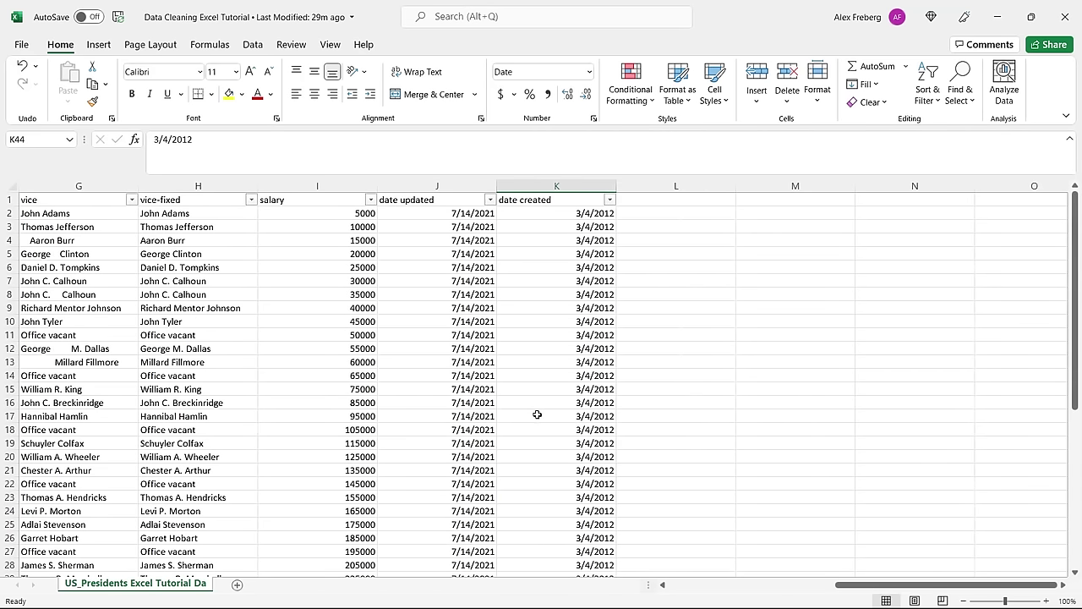
# Inspect the date groups in the date updated filter, collapsing July and 2021, and leave the column unfiltered.
pyautogui.click(490, 199)
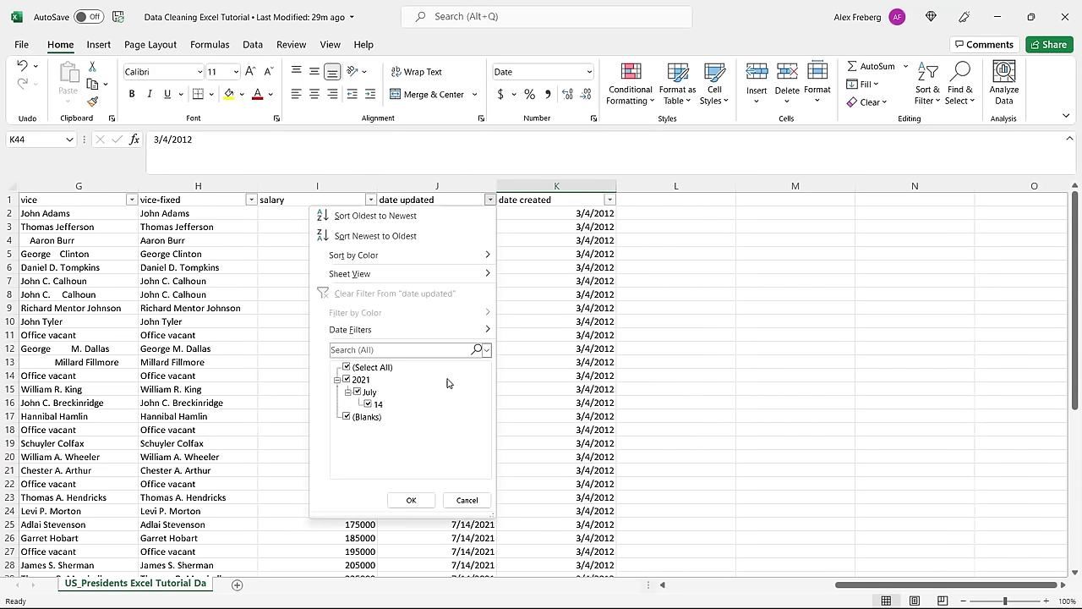
pyautogui.click(348, 392)
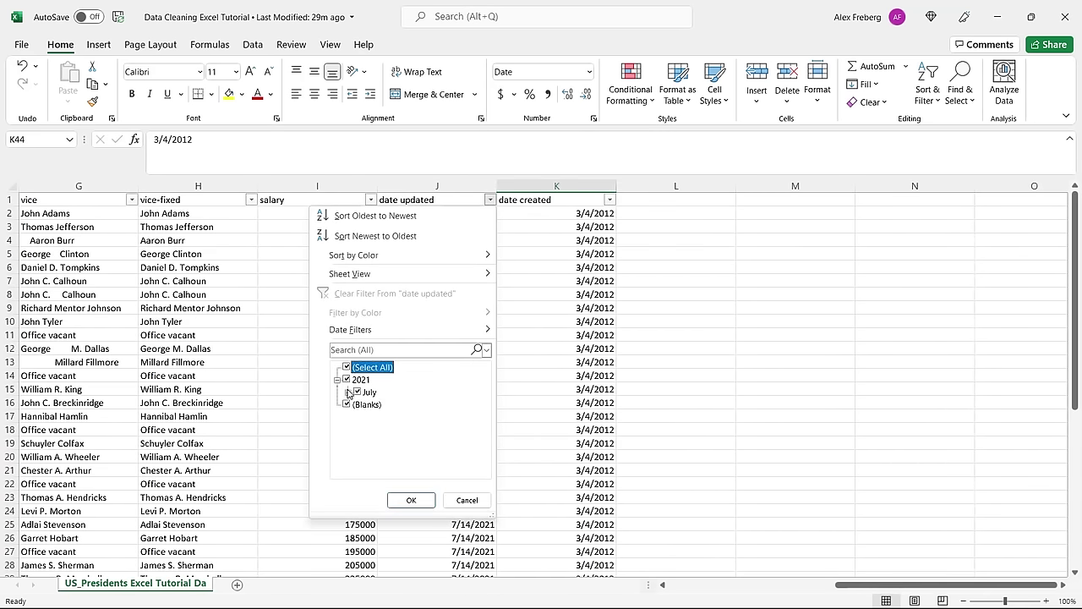
pyautogui.click(337, 380)
pyautogui.click(687, 348)
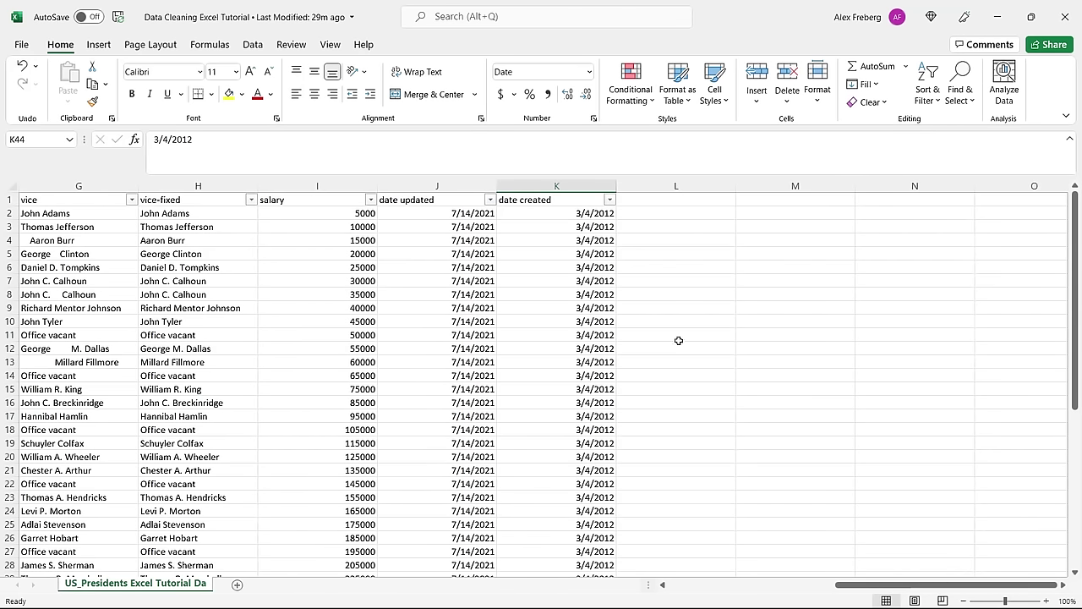
# Compare the stored date created values in K45 and K44 with how they are displayed.
pyautogui.scroll(-9, 675, 335)
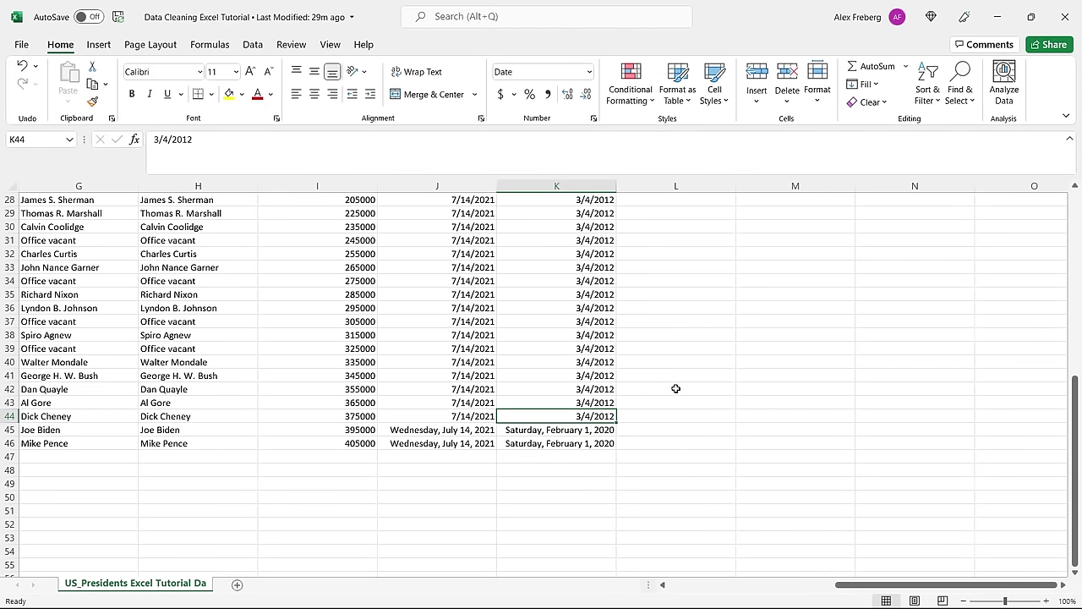
pyautogui.click(563, 431)
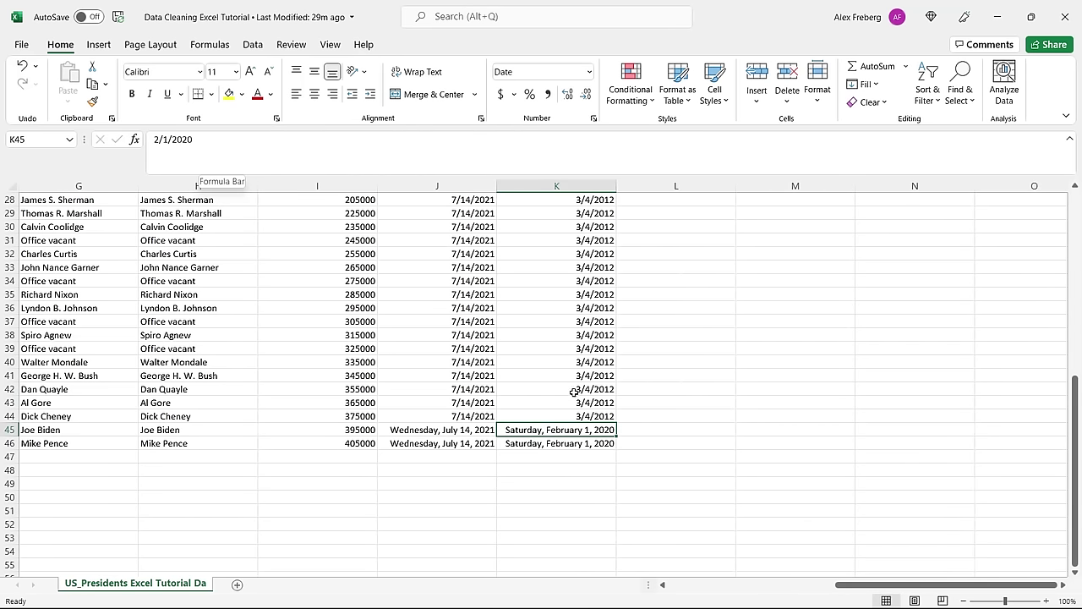
pyautogui.click(582, 417)
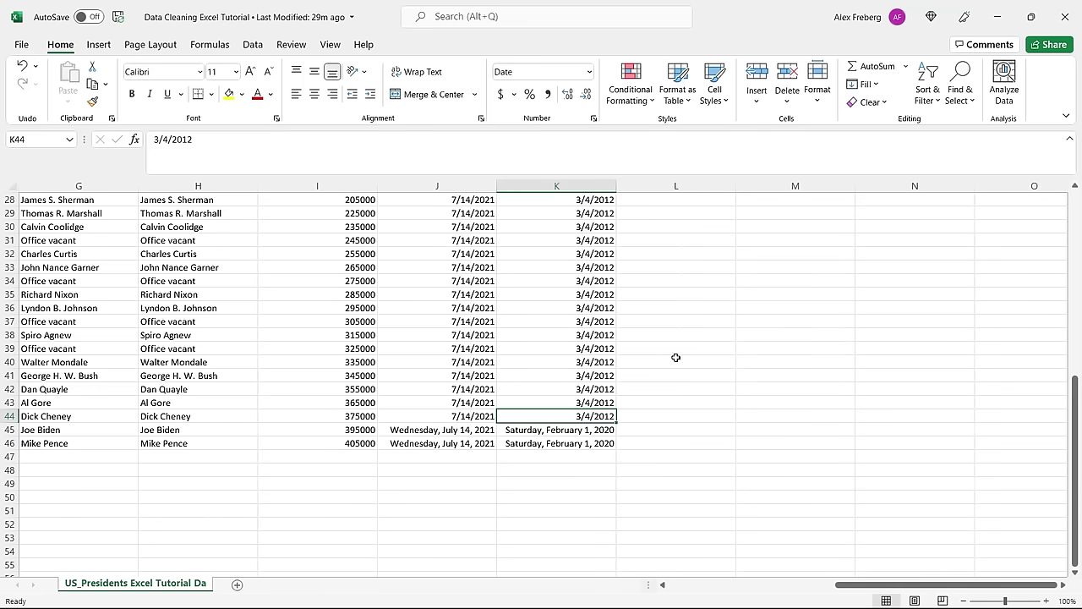
pyautogui.scroll(9, 677, 357)
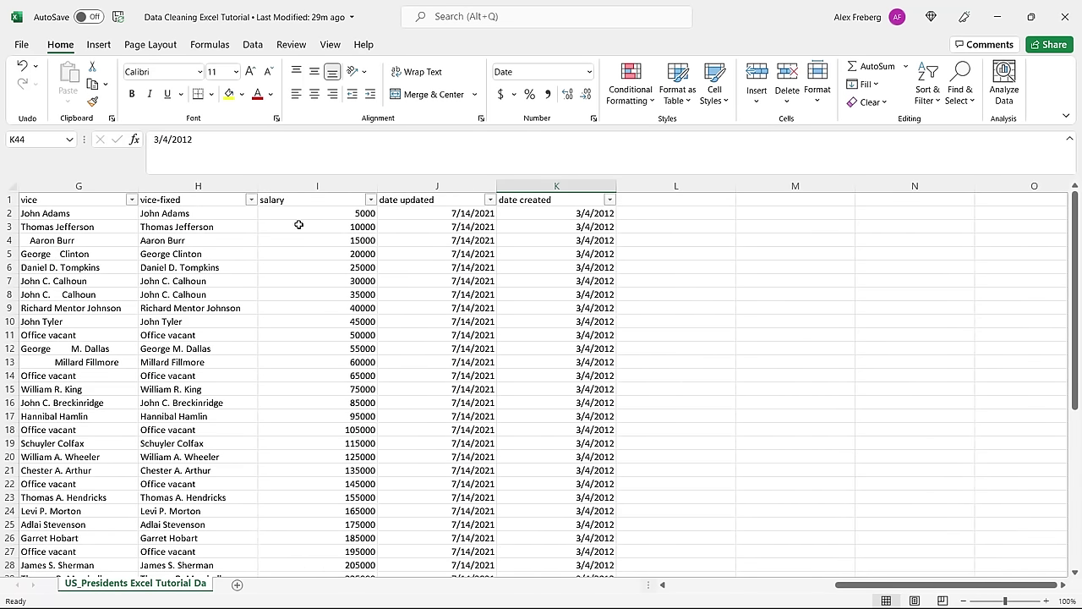
# Review the distinct values in the party column's filter list and close it without filtering.
pyautogui.hscroll(-3, 132, 233)
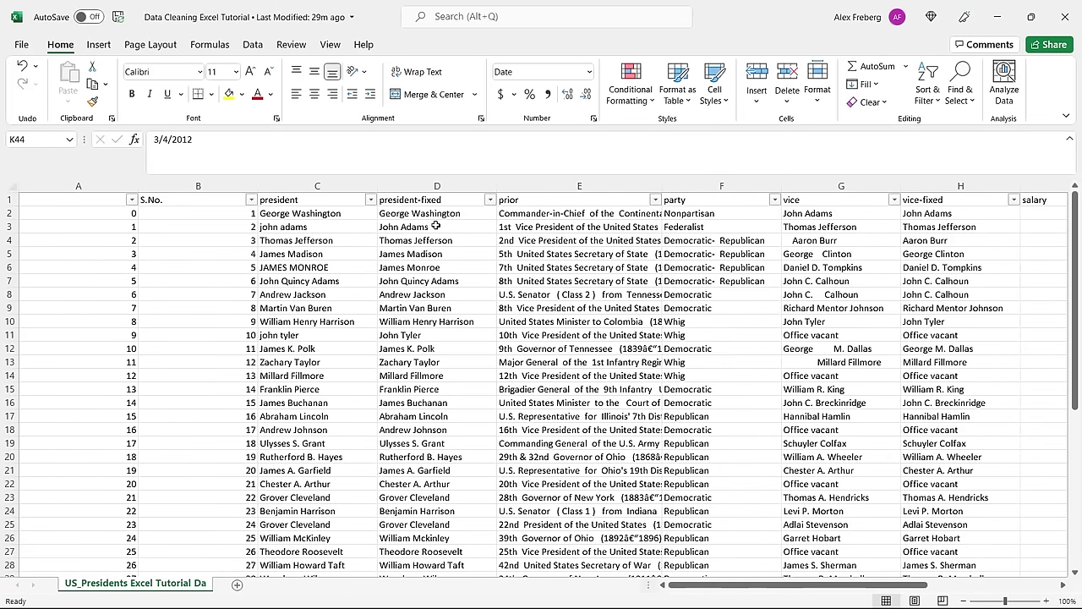
pyautogui.click(770, 207)
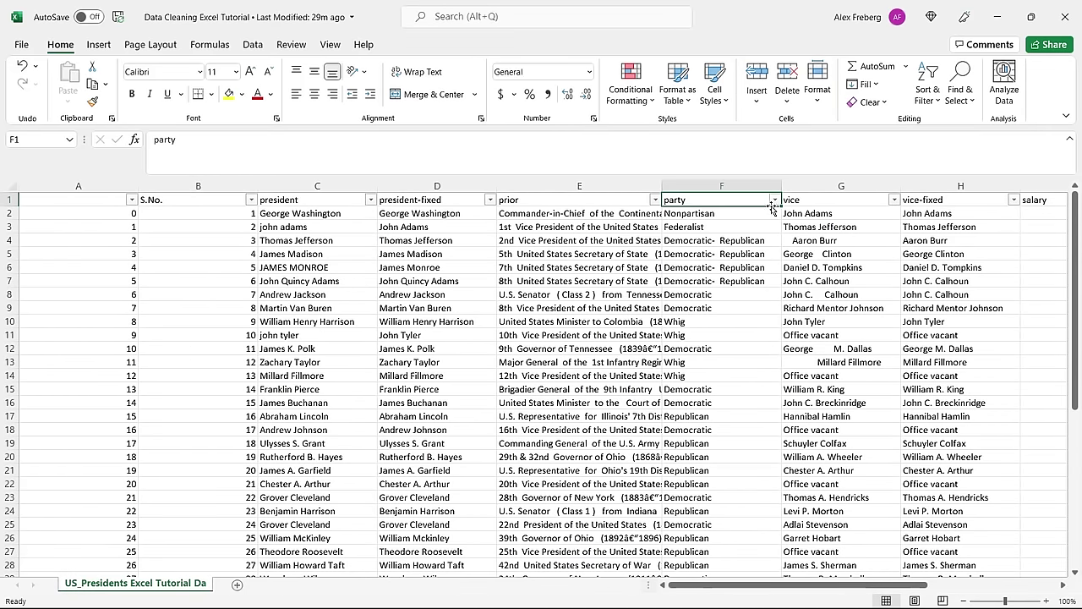
pyautogui.click(774, 201)
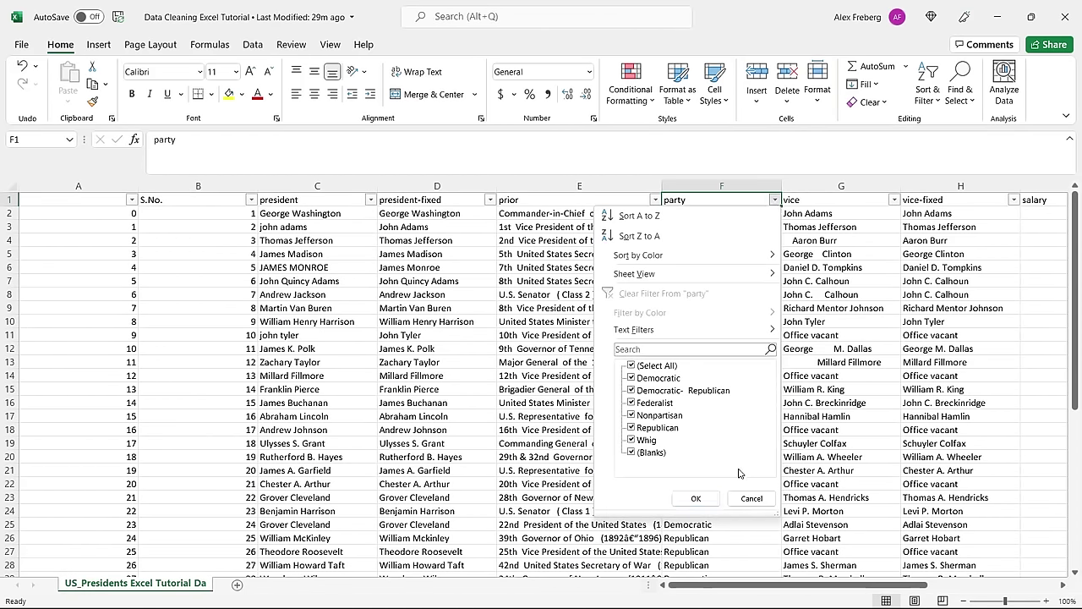
pyautogui.click(750, 498)
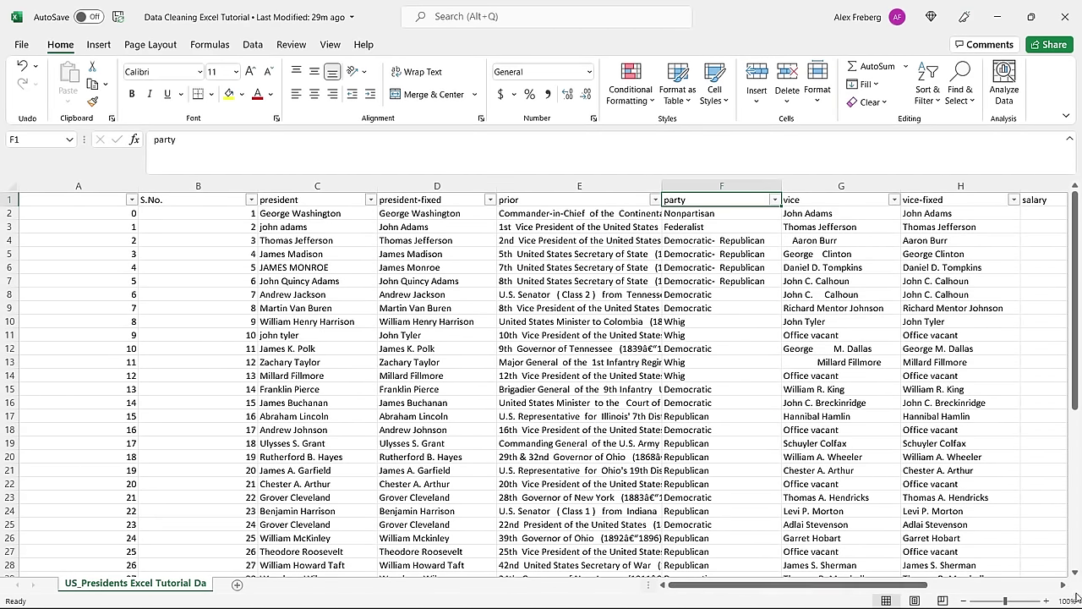
# Change the number format of the last date created cell, K46, to General.
pyautogui.hscroll(5, 783, 315)
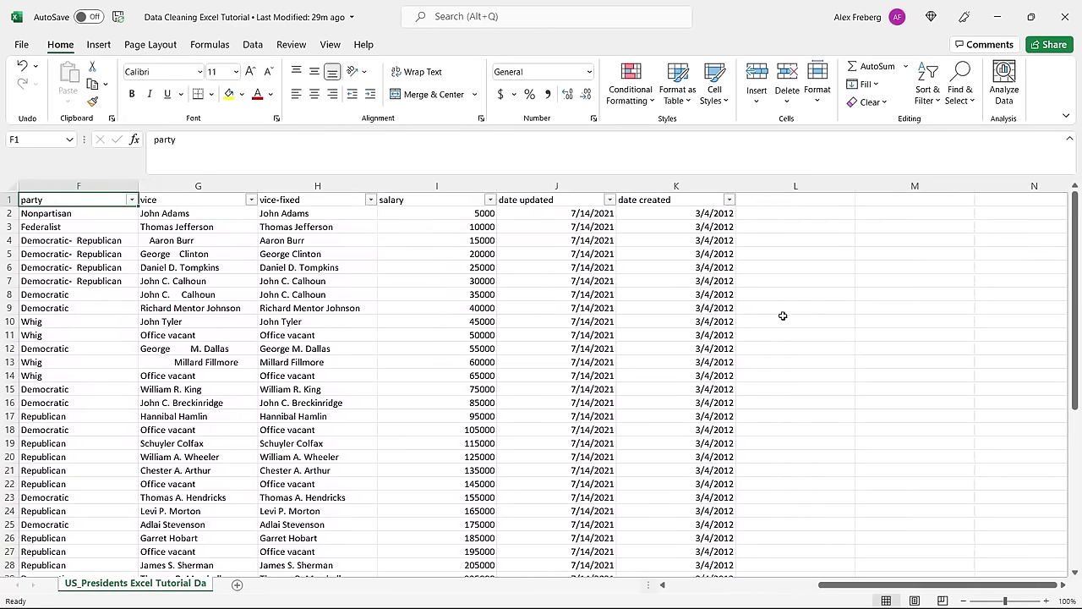
pyautogui.scroll(-6, 783, 316)
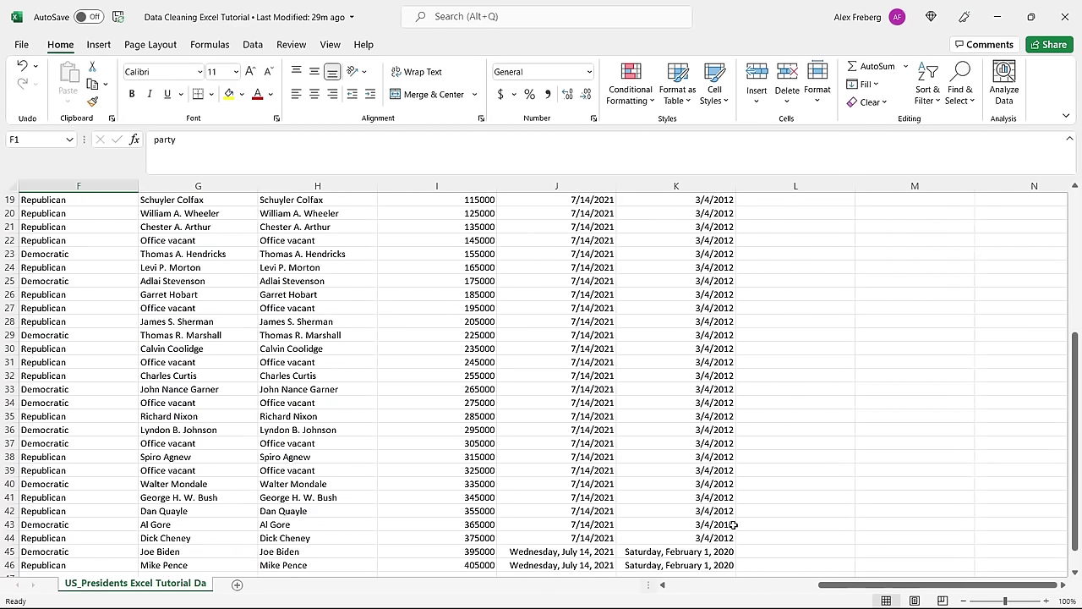
pyautogui.moveTo(710, 565); pyautogui.dragTo(702, 552)
pyautogui.click(589, 72)
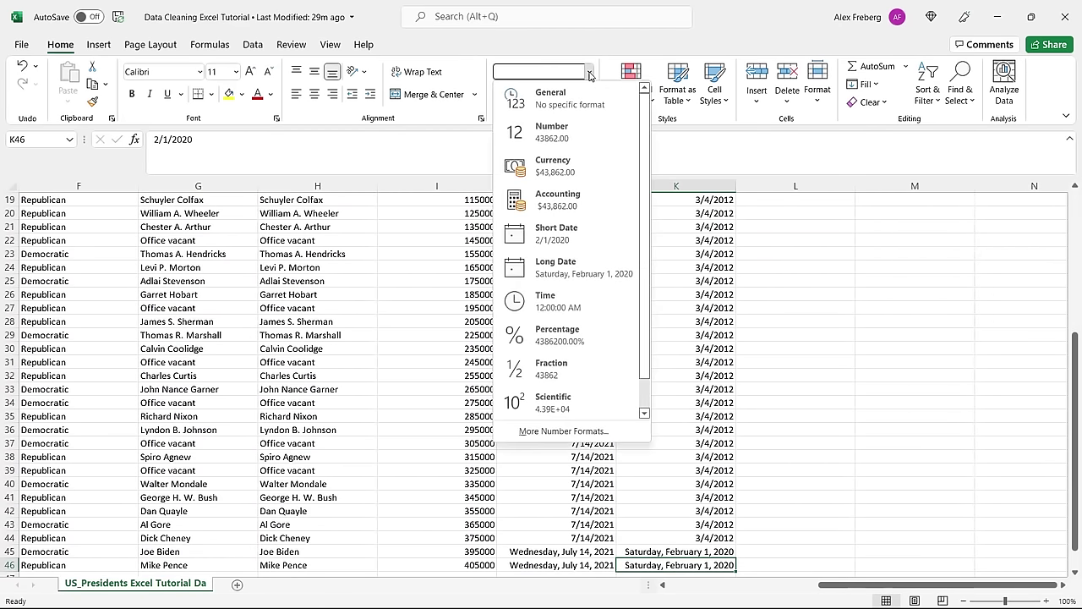
pyautogui.click(587, 100)
pyautogui.click(742, 510)
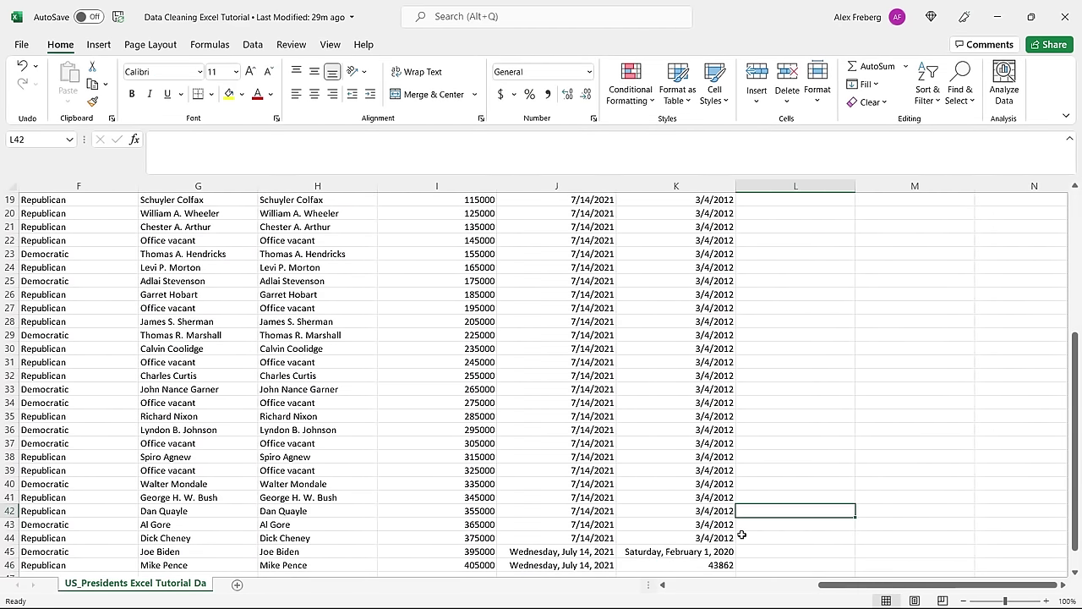
# Review the entries in the date created filter, close it without filtering, and undo the General format on K46.
pyautogui.scroll(6, 720, 241)
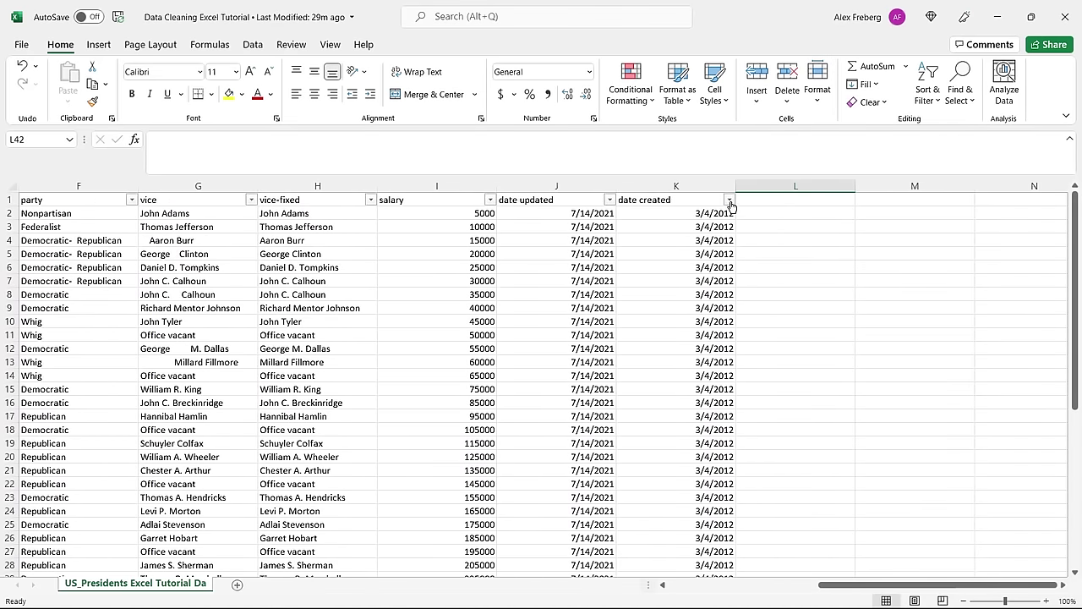
pyautogui.click(729, 200)
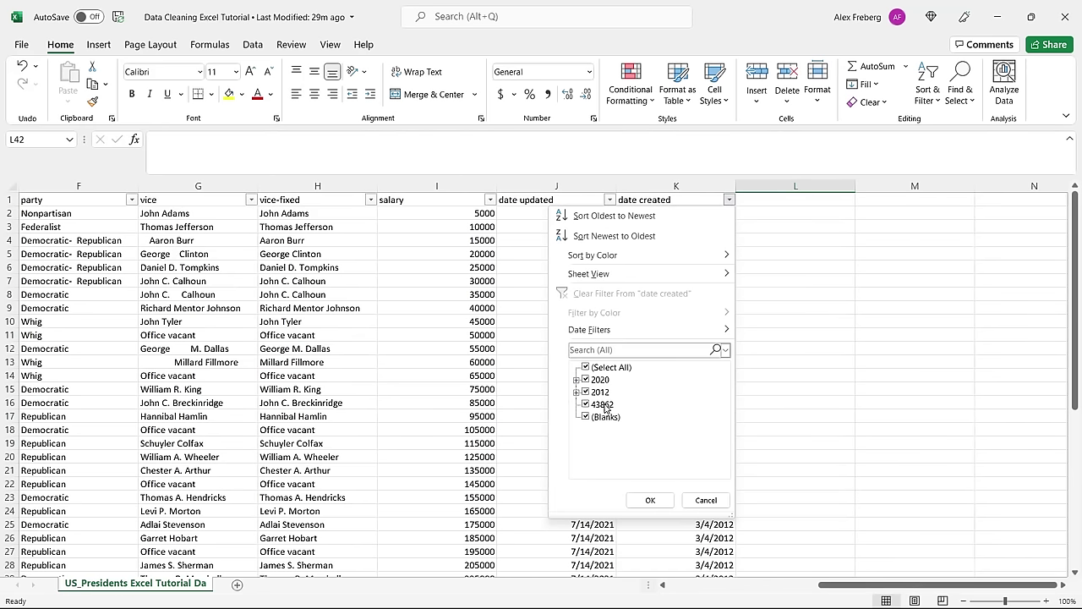
pyautogui.click(705, 500)
pyautogui.hotkey('ctrl', 'End')
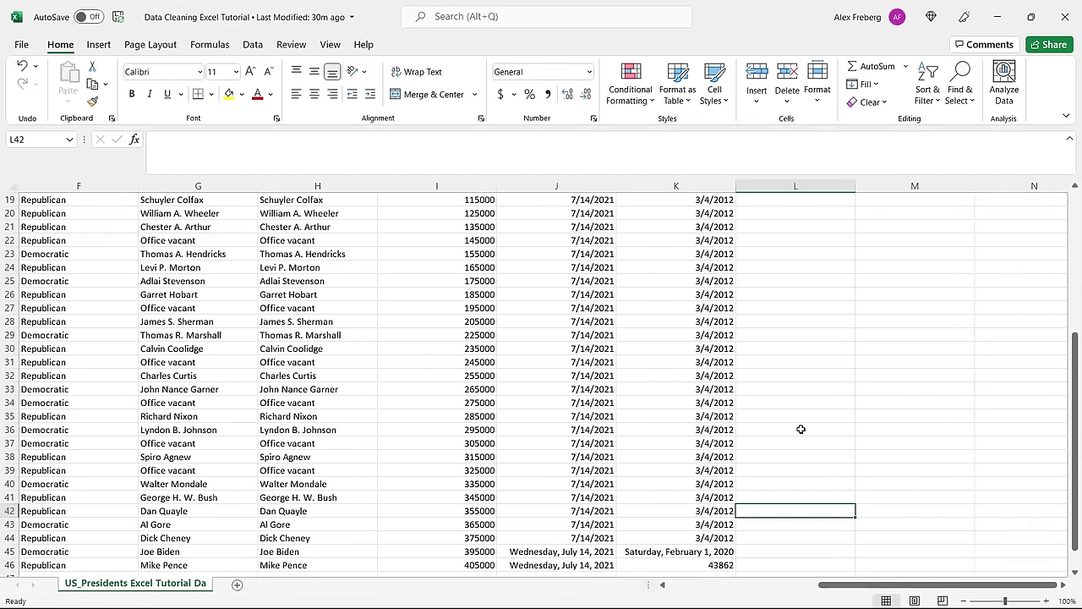
pyautogui.click(801, 429)
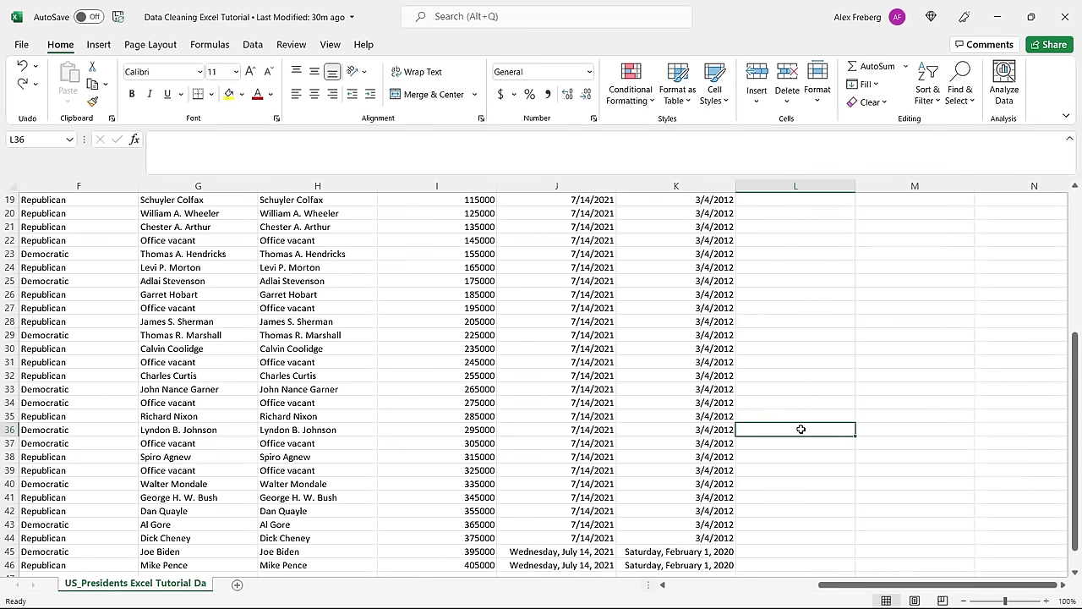
# Format the date updated and date created columns, J and K, as Short Date and check the rows down to 46.
pyautogui.scroll(6, 801, 430)
pyautogui.click(589, 183)
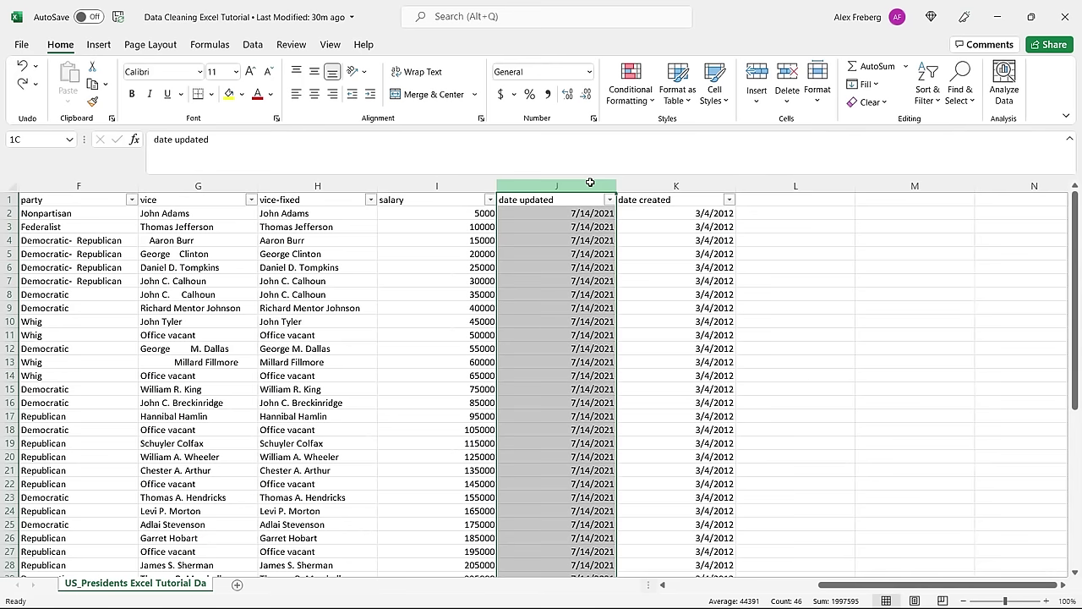
pyautogui.keyDown('ctrl'); pyautogui.click(649, 185); pyautogui.keyUp('ctrl')
pyautogui.click(592, 73)
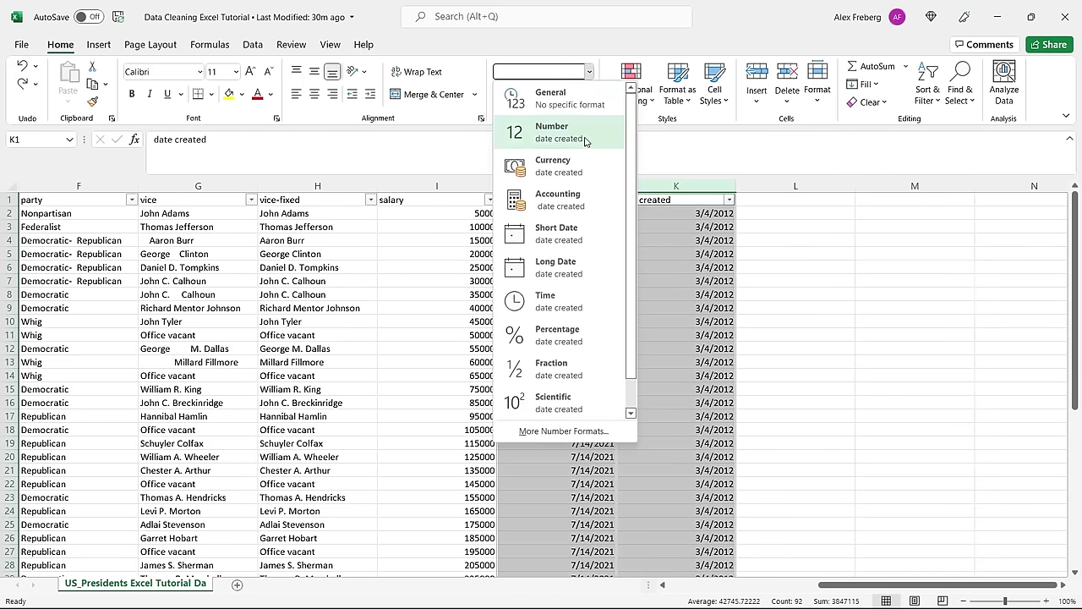
pyautogui.click(545, 221)
pyautogui.click(805, 254)
pyautogui.scroll(-8, 805, 254)
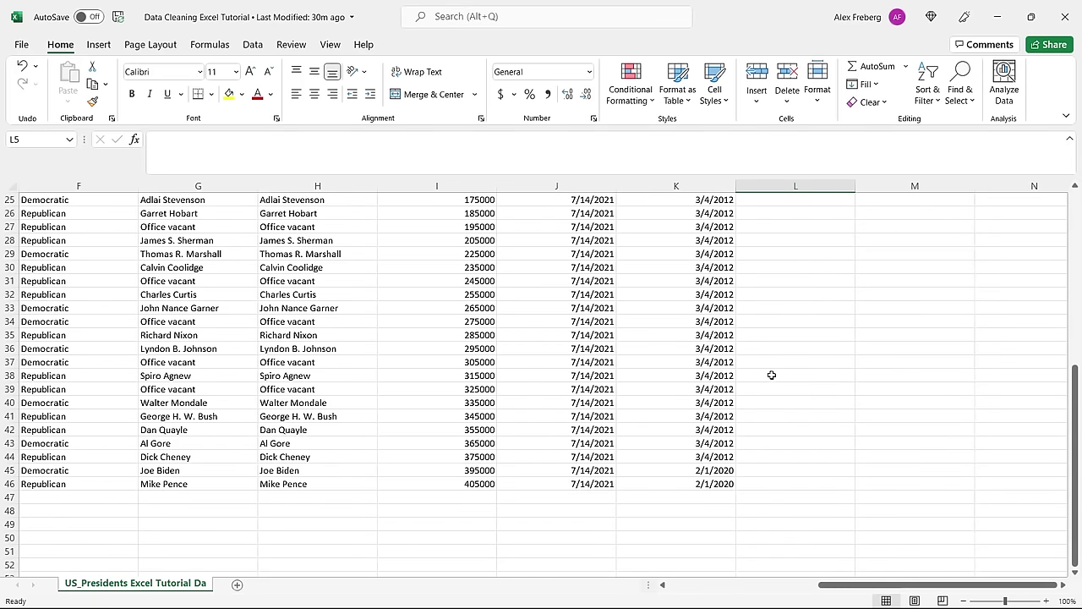
pyautogui.scroll(8, 771, 374)
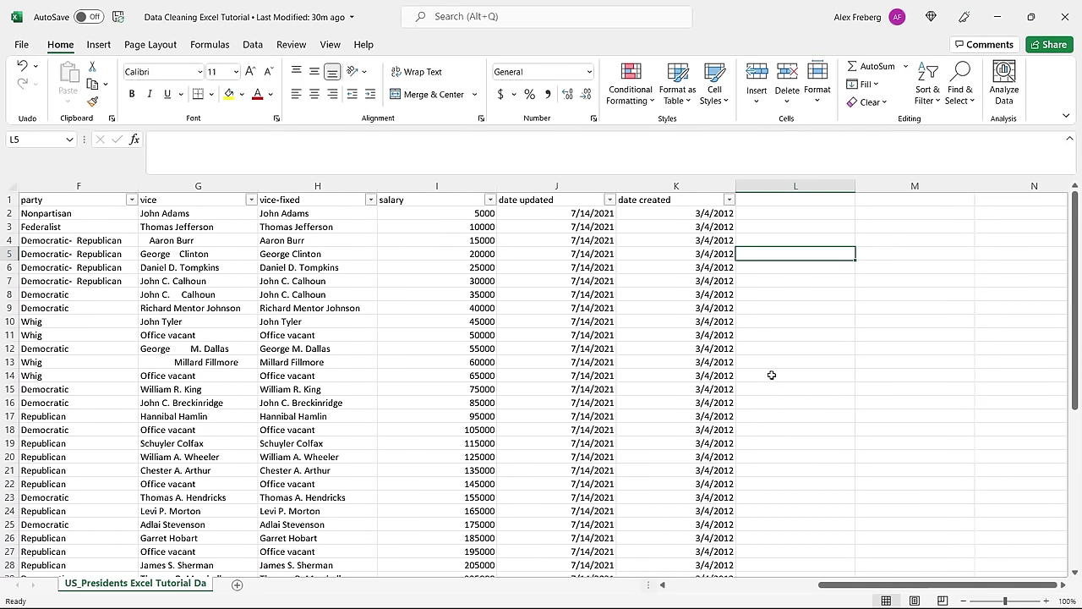
# Try deleting the original vice column, G, and undo the deletion.
pyautogui.moveTo(874, 584); pyautogui.dragTo(783, 586)
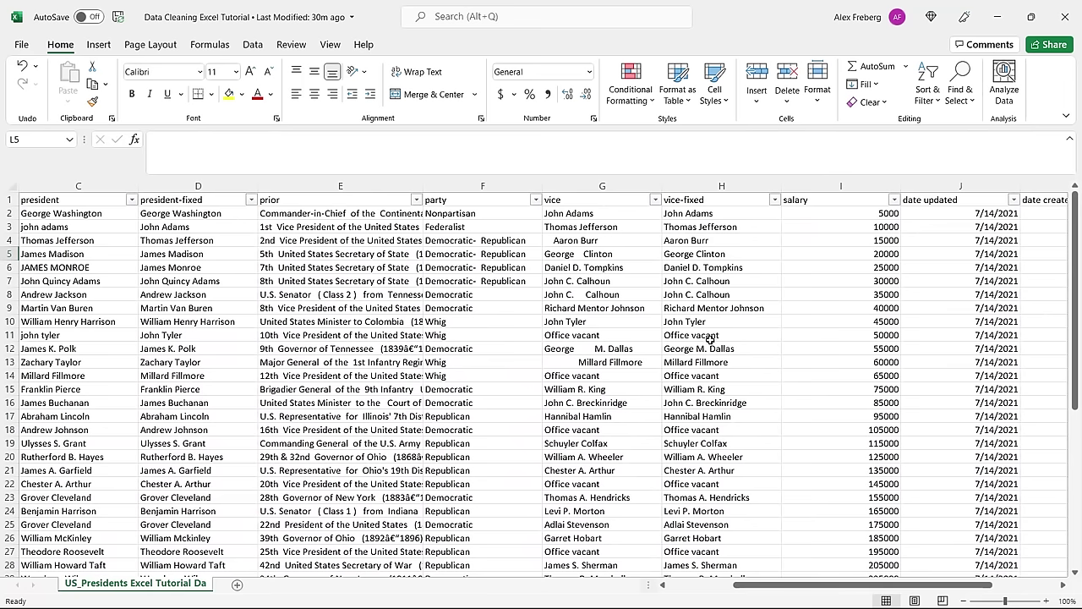
pyautogui.click(603, 186)
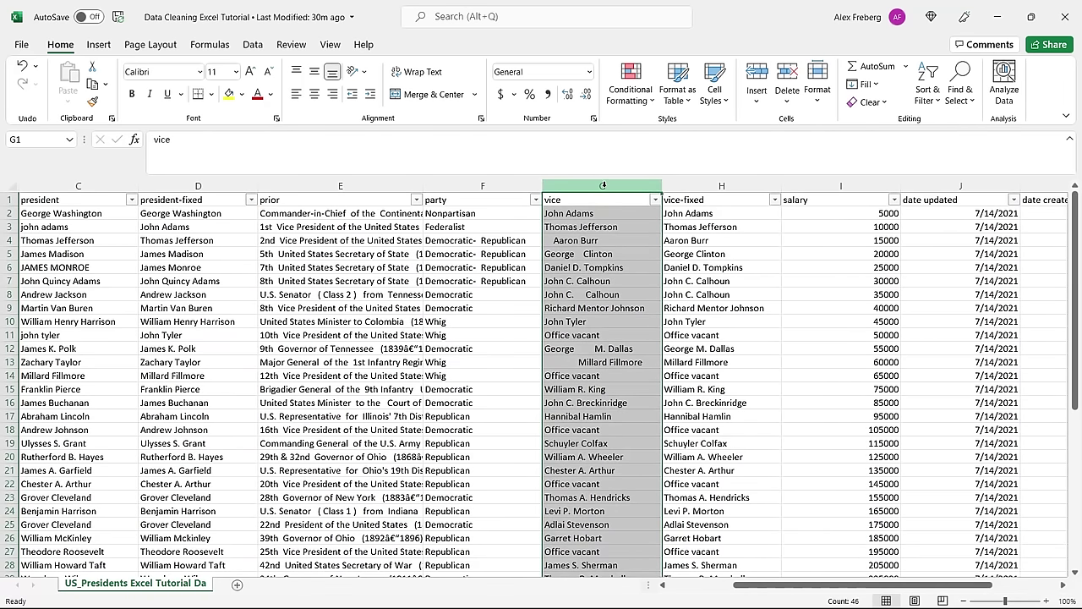
pyautogui.rightClick(603, 186)
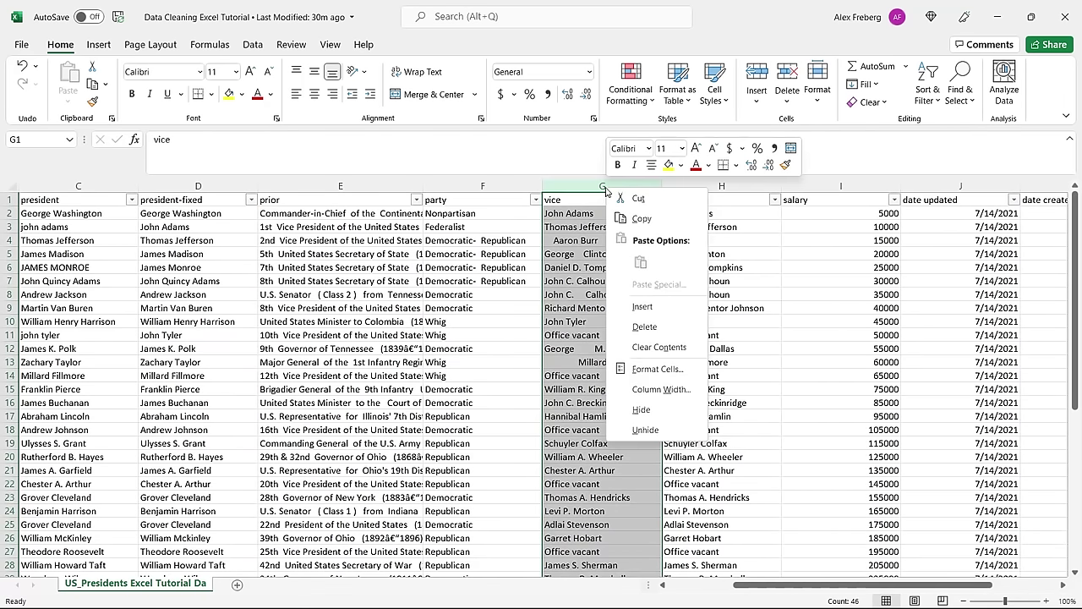
pyautogui.click(670, 332)
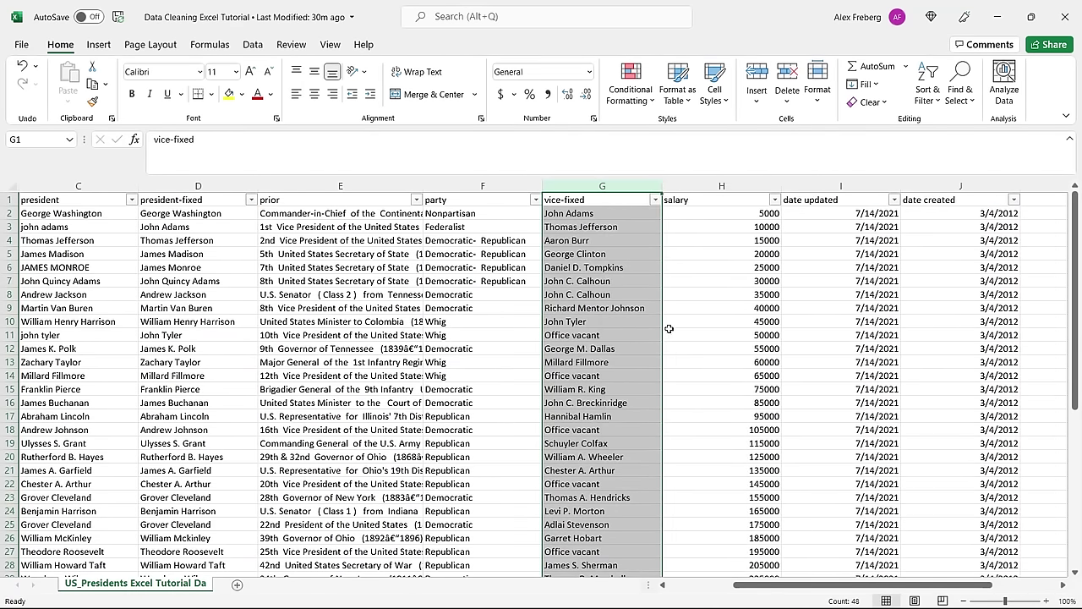
pyautogui.hotkey('ctrl', 'z')
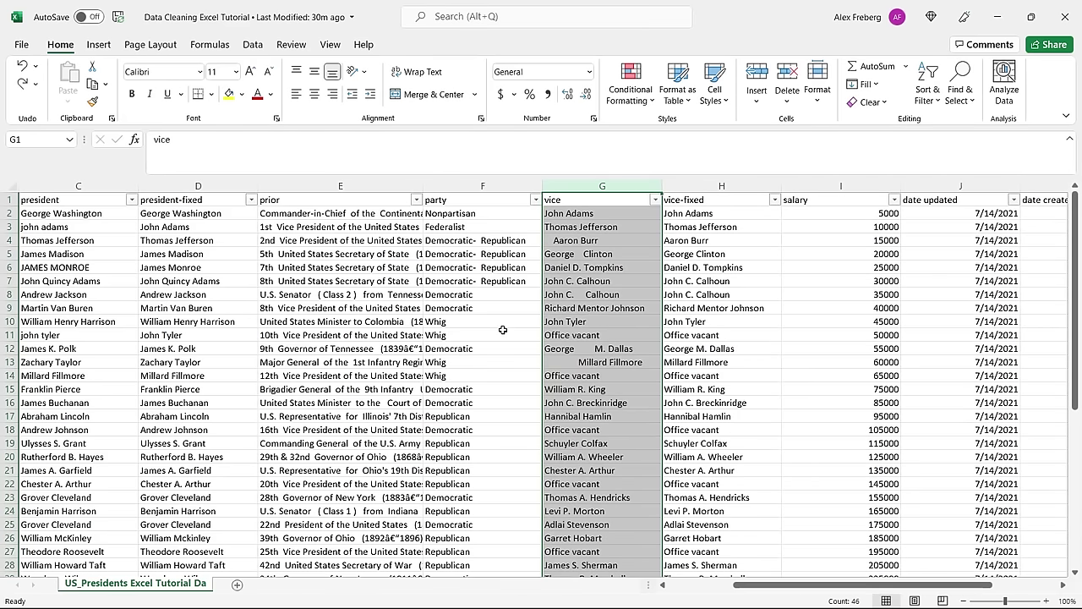
pyautogui.click(702, 213)
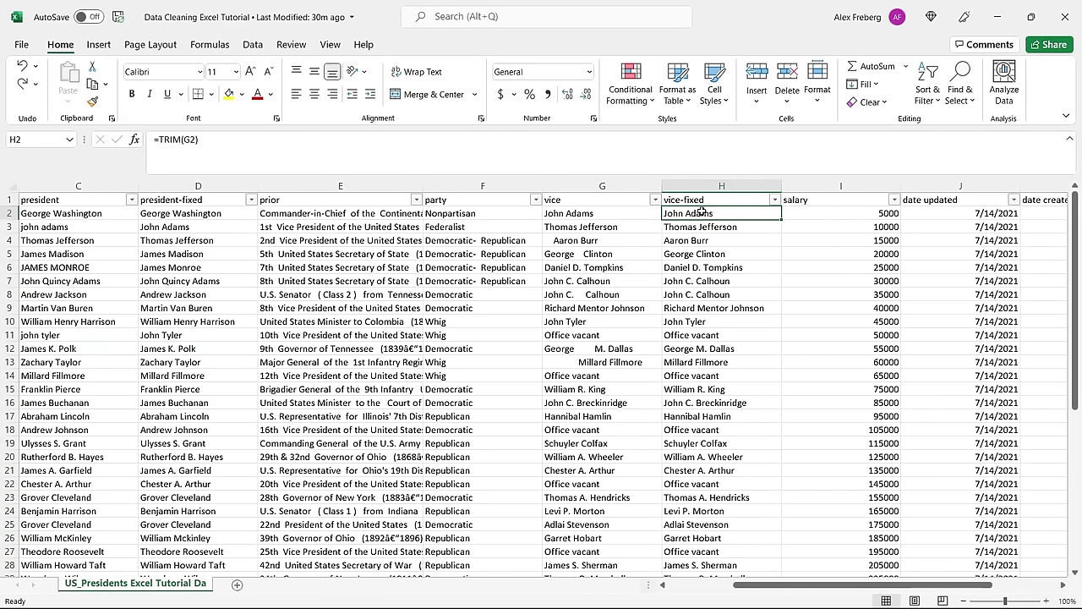
pyautogui.hotkey('ctrl', 'shift', 'Down')
pyautogui.click(702, 213)
pyautogui.press('Down')
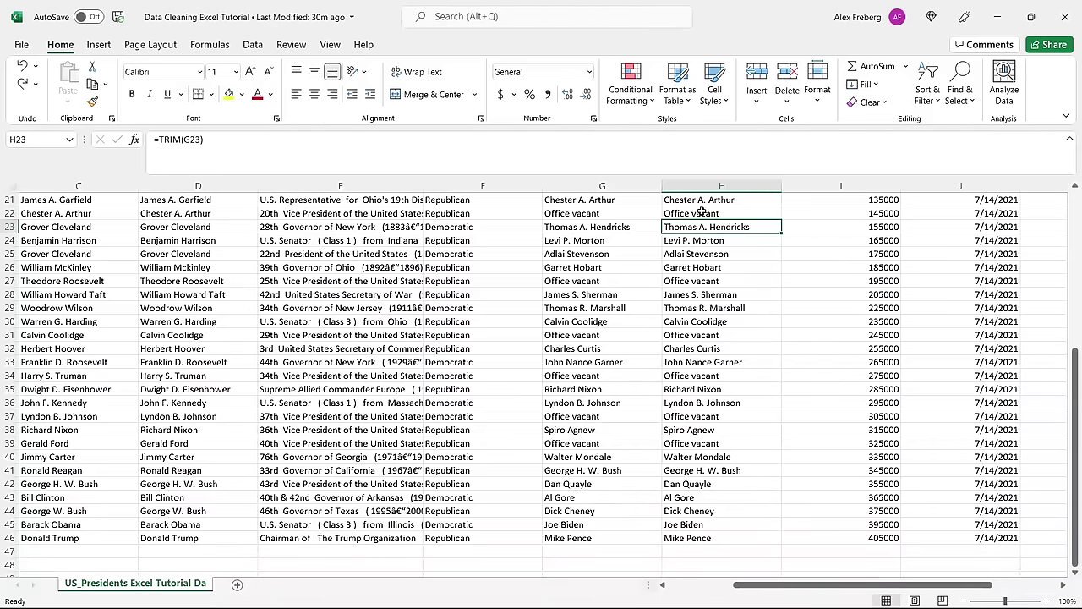
pyautogui.scroll(7, 702, 213)
# Copy the trimmed names in the vice-fixed column from H2 down and paste them as values over the vice column from G2.
pyautogui.click(702, 213)
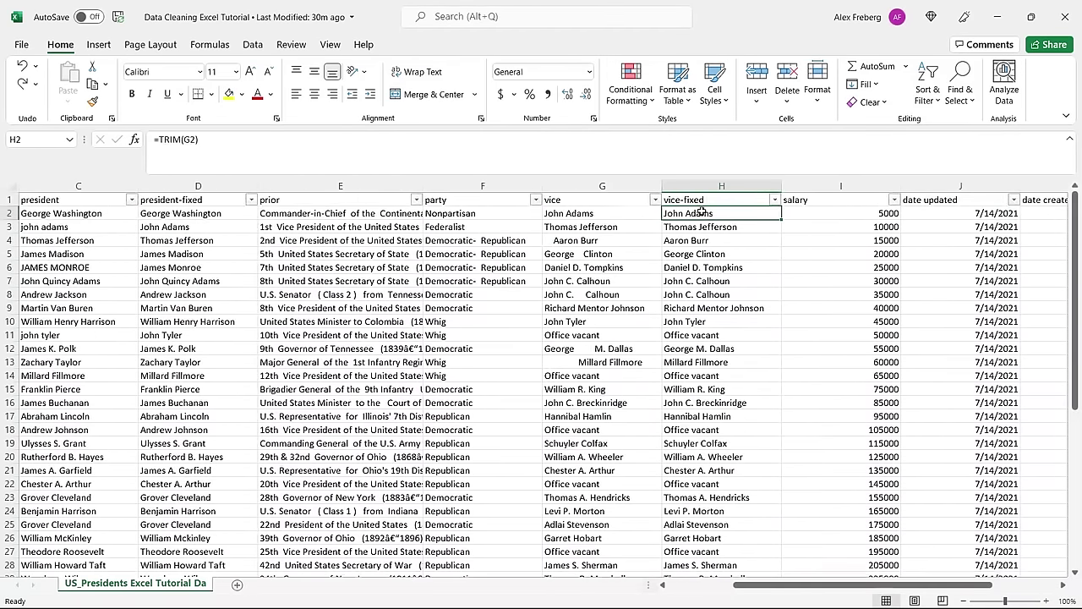
pyautogui.hotkey('ctrl', 'shift', 'Down')
pyautogui.hotkey('ctrl', 'c')
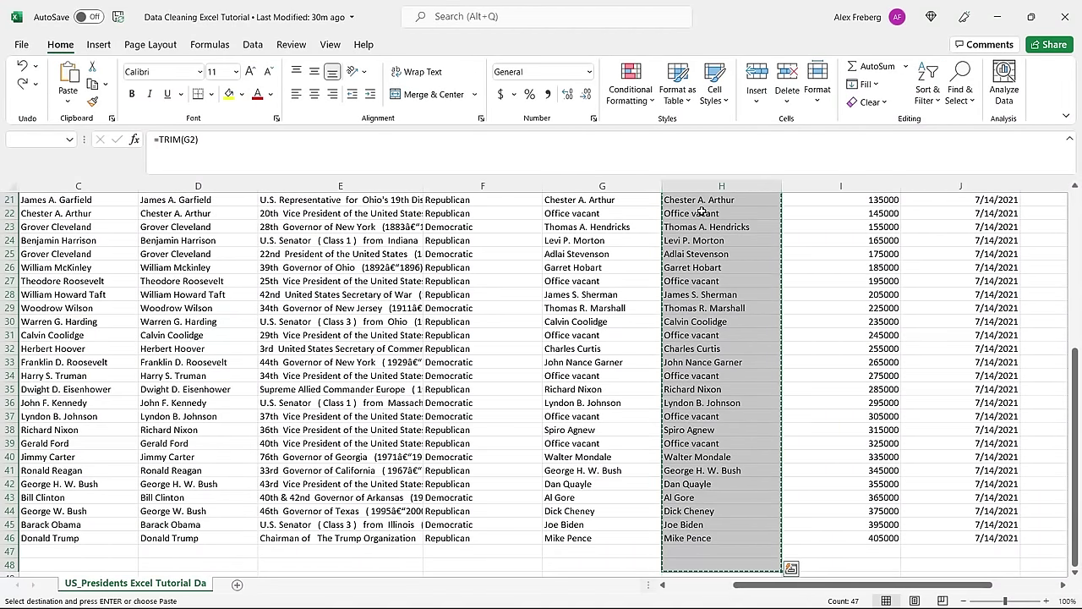
pyautogui.scroll(7, 717, 335)
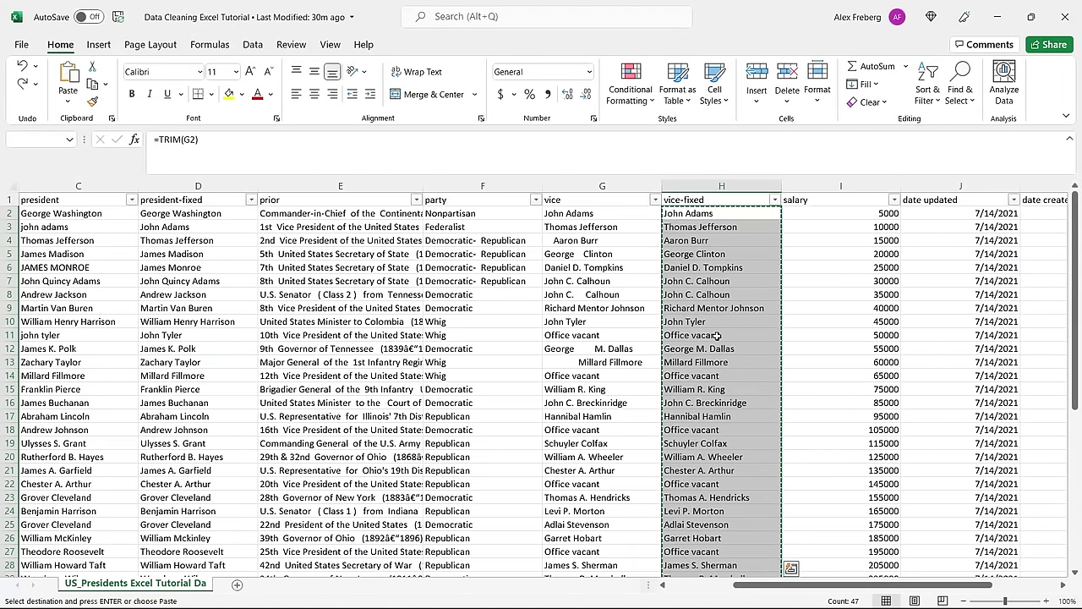
pyautogui.rightClick(719, 214)
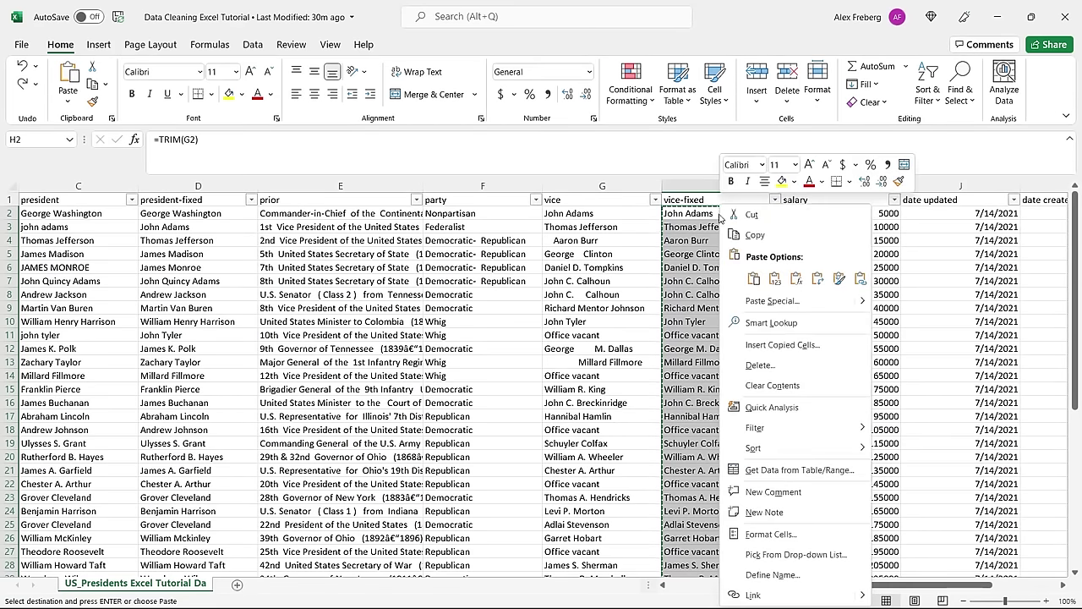
pyautogui.press('Escape')
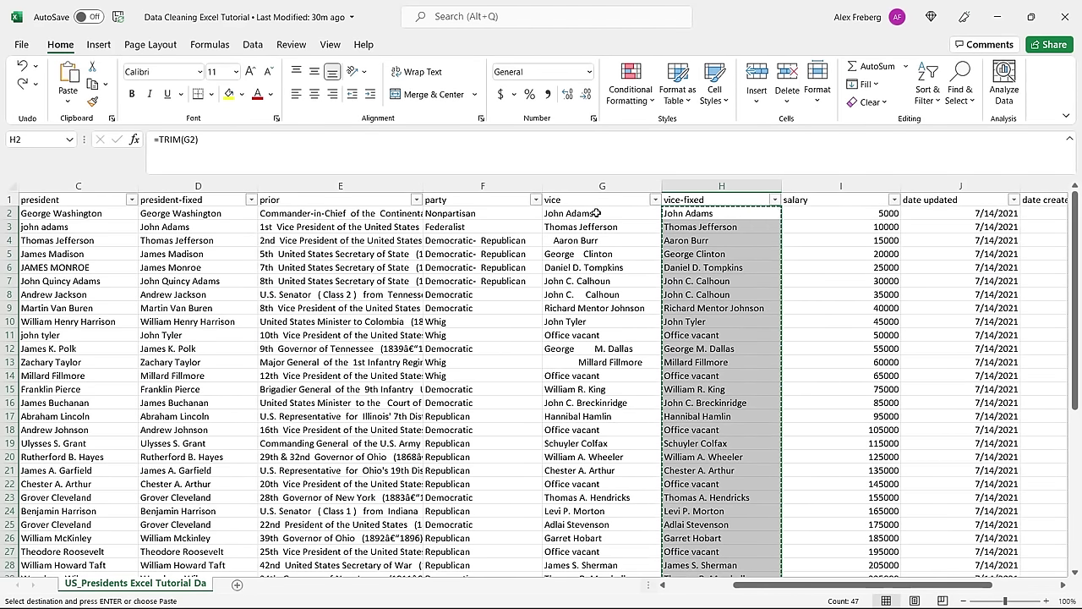
pyautogui.click(599, 213)
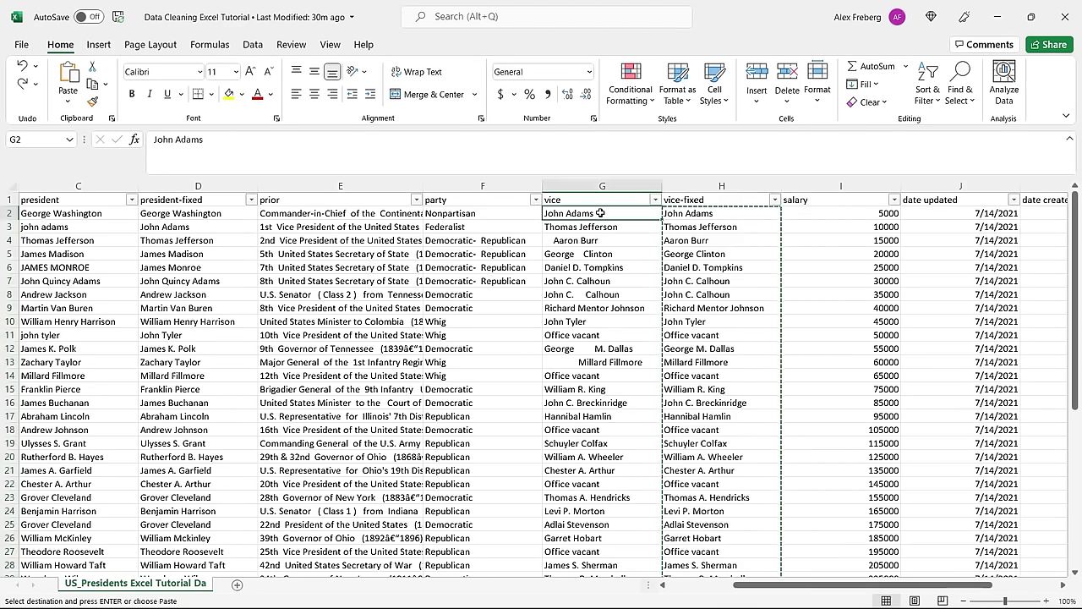
pyautogui.rightClick(600, 215)
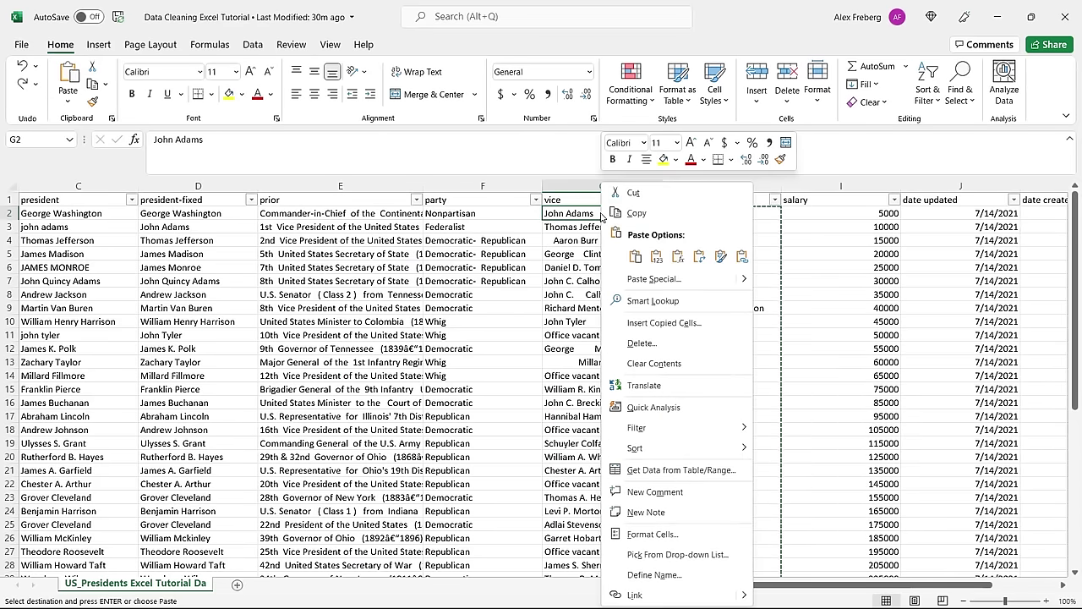
pyautogui.click(657, 257)
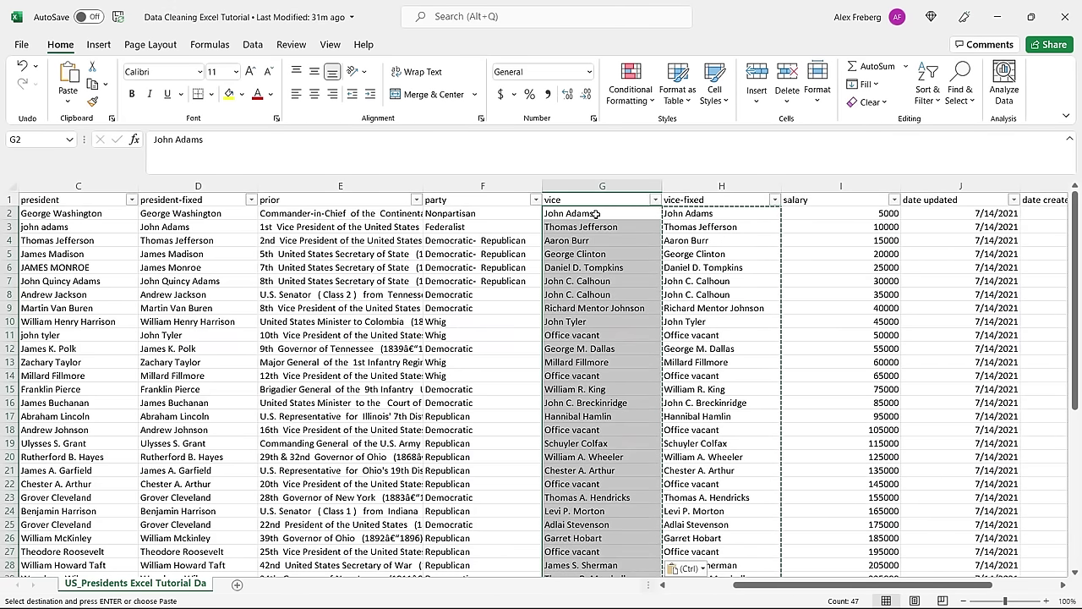
# Compare the contents of G2 and H2, and delete the vice-fixed column, H.
pyautogui.click(596, 214)
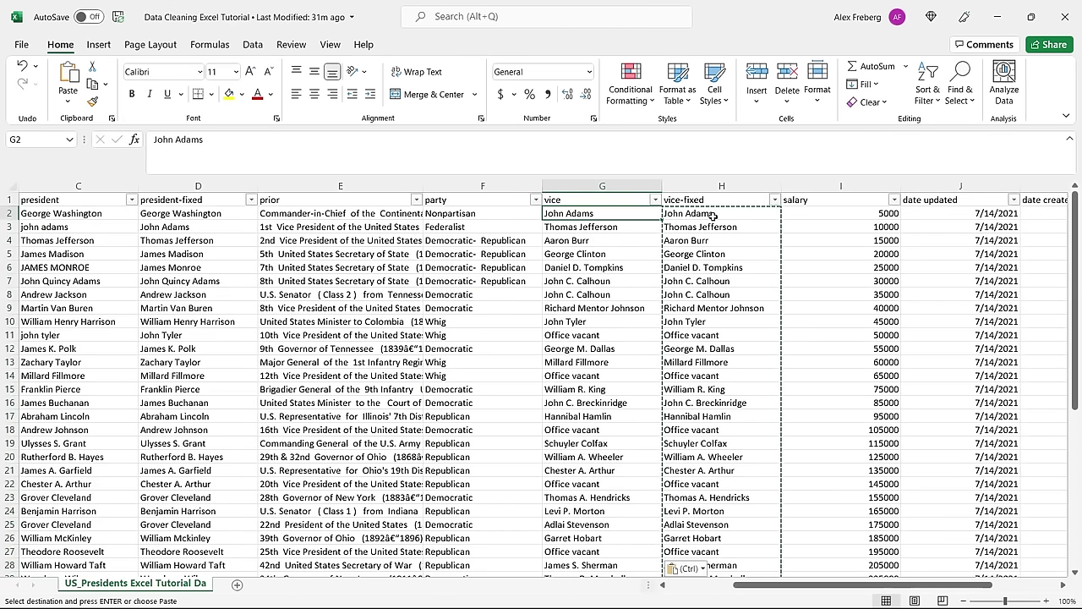
pyautogui.click(717, 215)
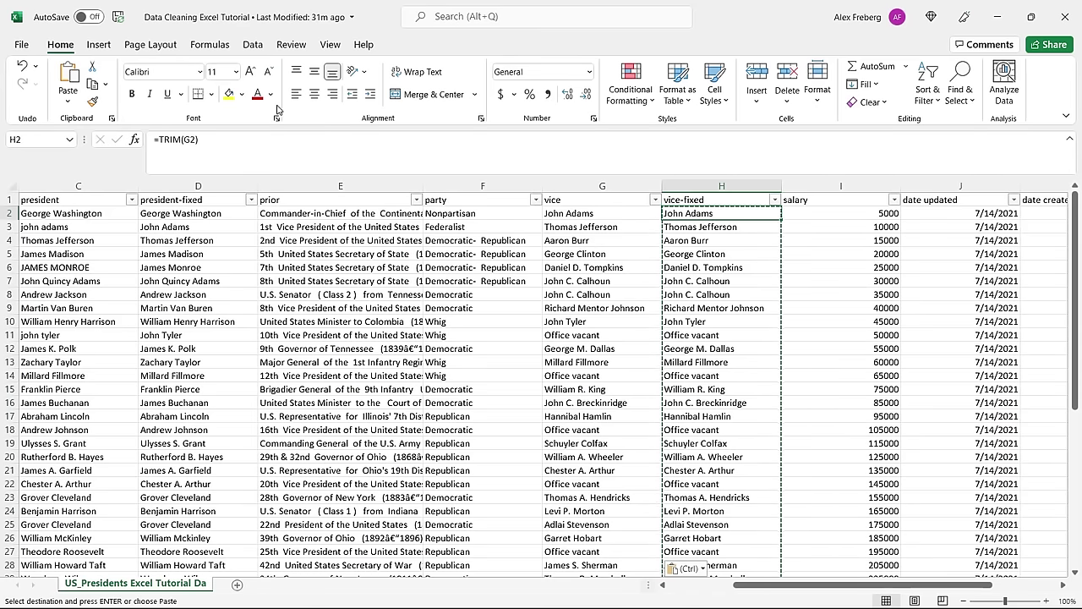
pyautogui.click(601, 214)
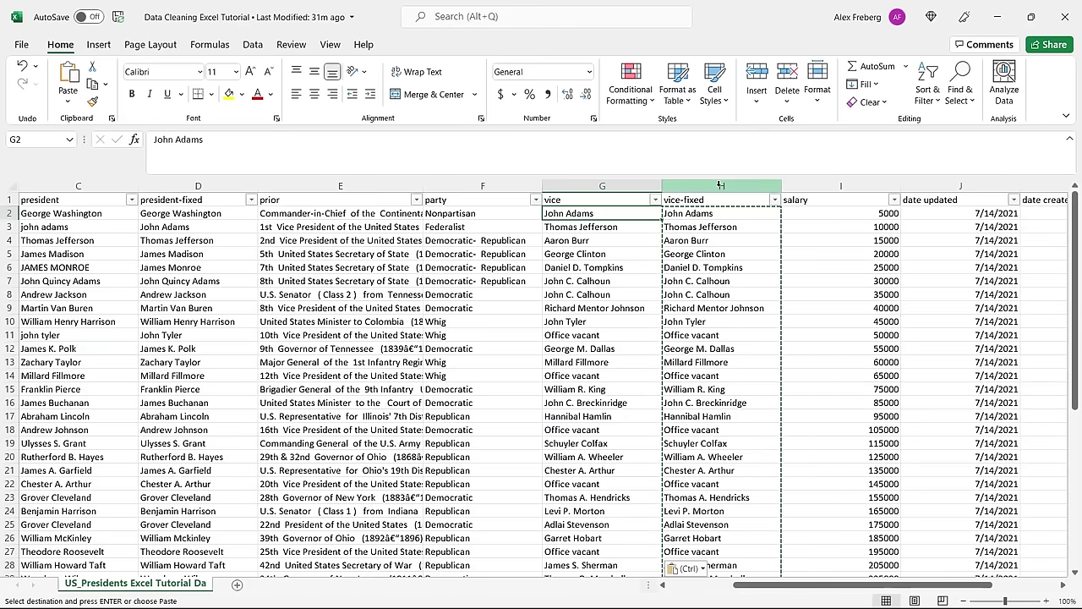
pyautogui.rightClick(719, 187)
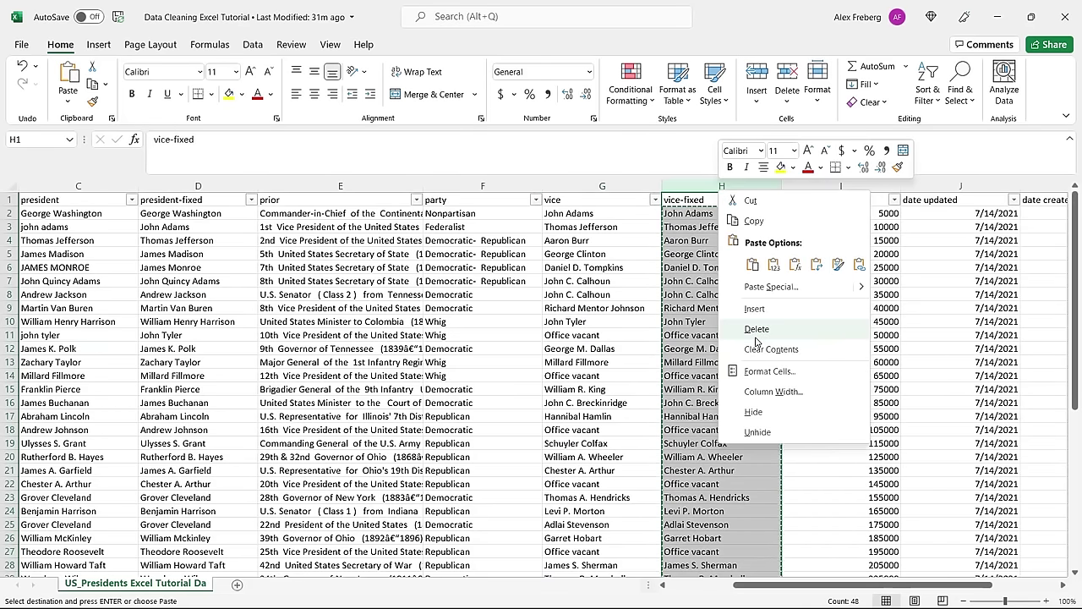
pyautogui.click(765, 330)
# Copy the president-fixed names from D2 down, paste them as values over the president column from C2, and compare D3 with C3.
pyautogui.moveTo(755, 590); pyautogui.dragTo(674, 595)
pyautogui.click(455, 214)
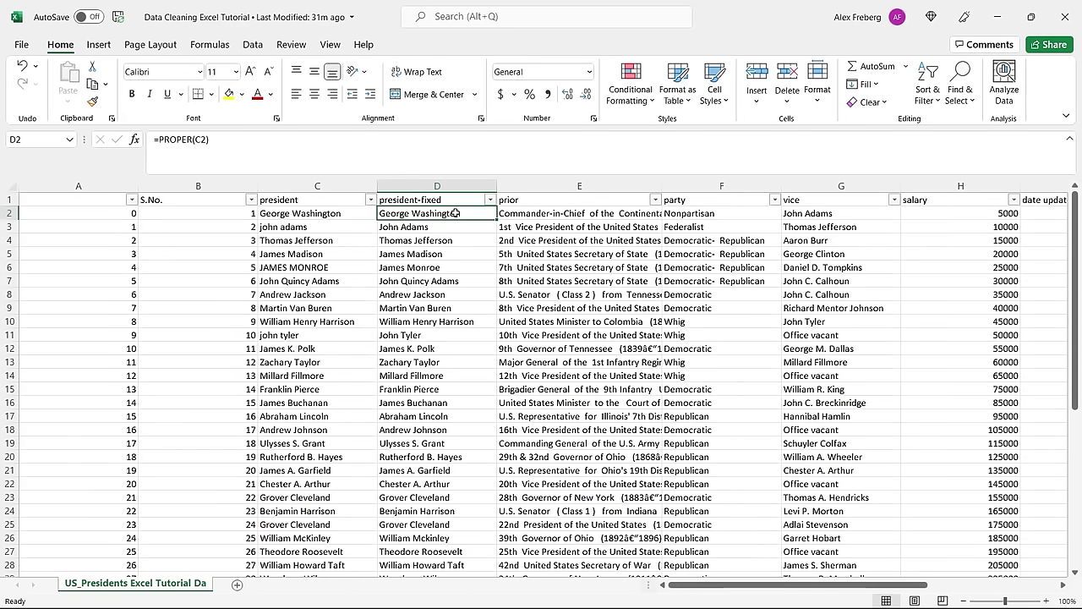
pyautogui.hotkey('ctrl', 'shift', 'Down')
pyautogui.hotkey('ctrl', 'c')
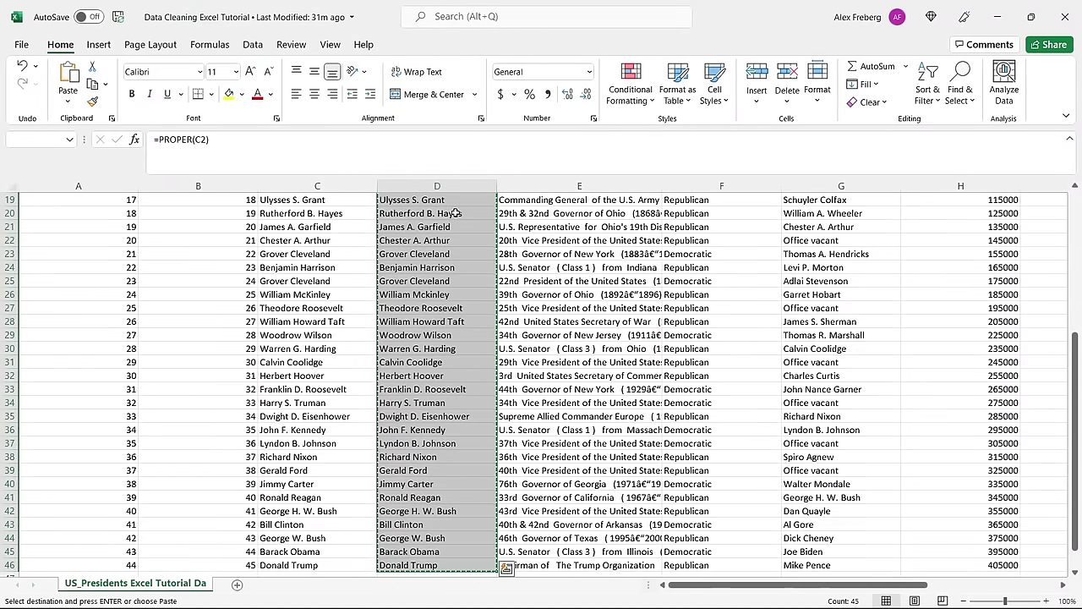
pyautogui.press('Left')
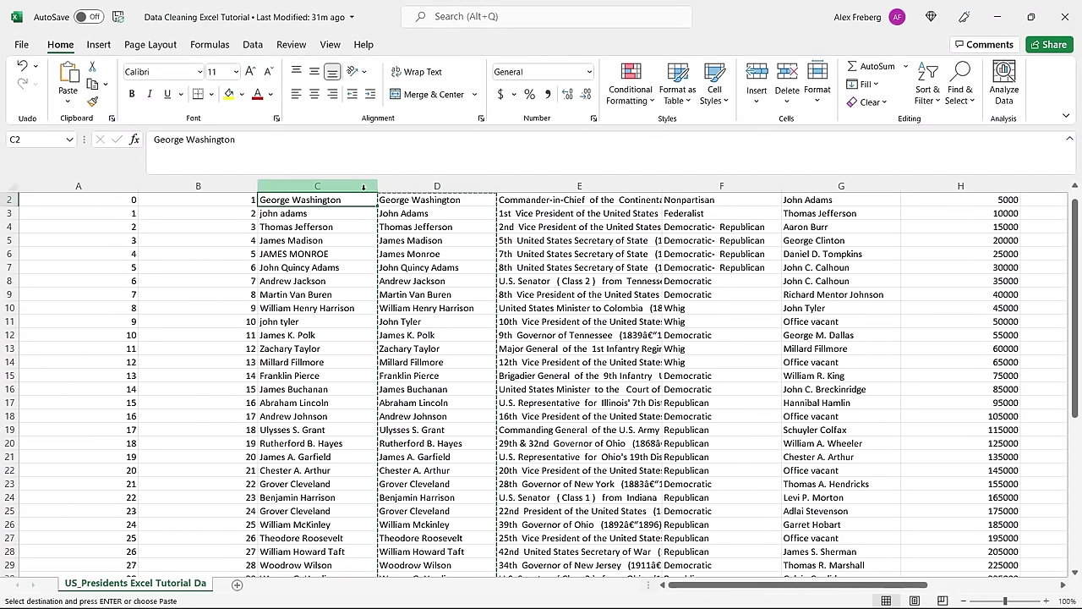
pyautogui.scroll(1, 354, 209)
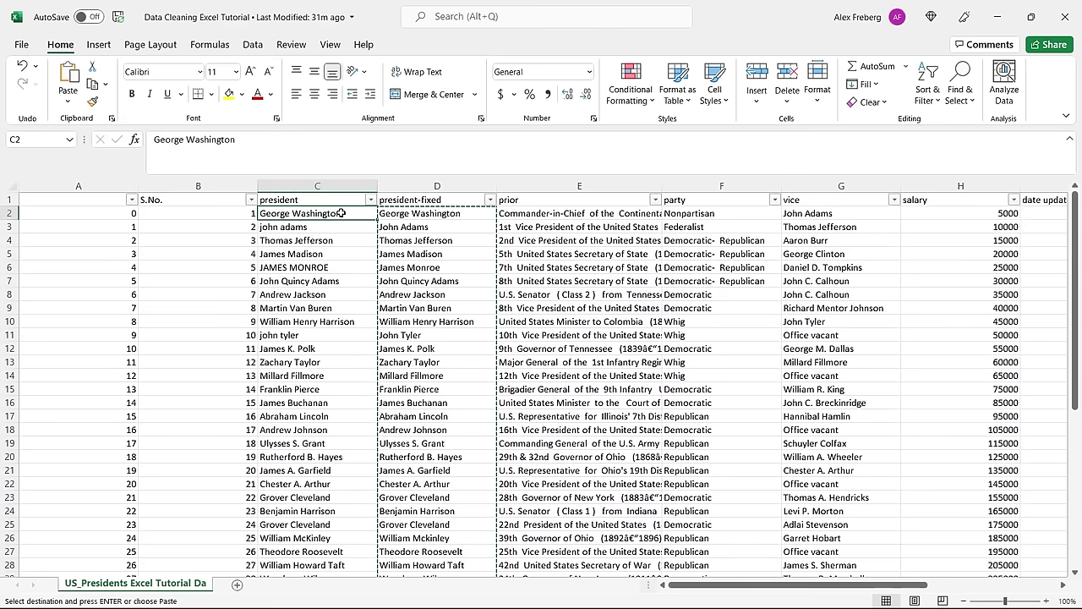
pyautogui.rightClick(341, 214)
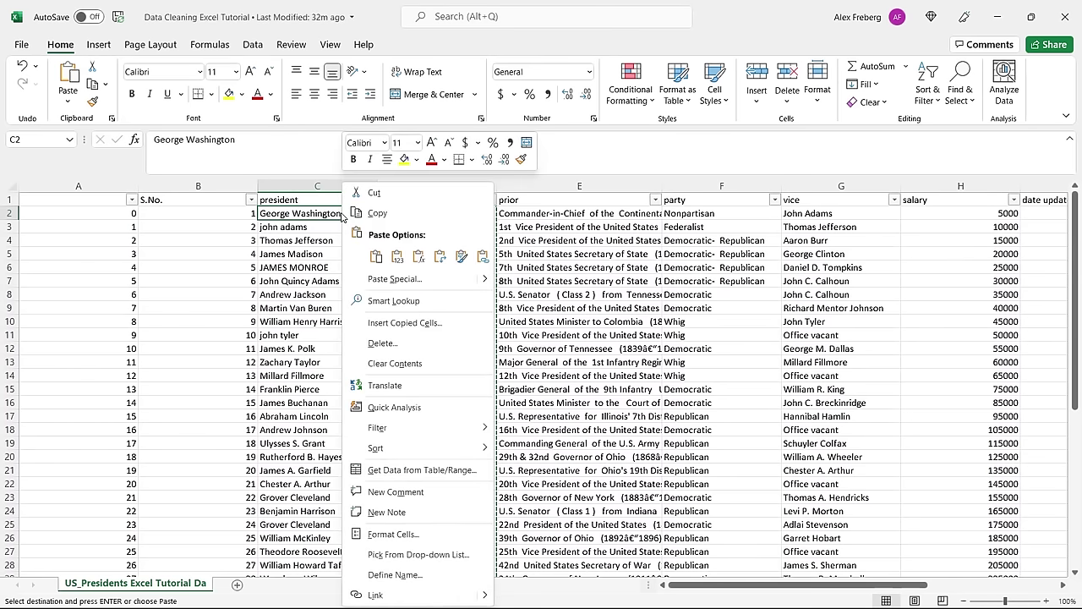
pyautogui.click(396, 258)
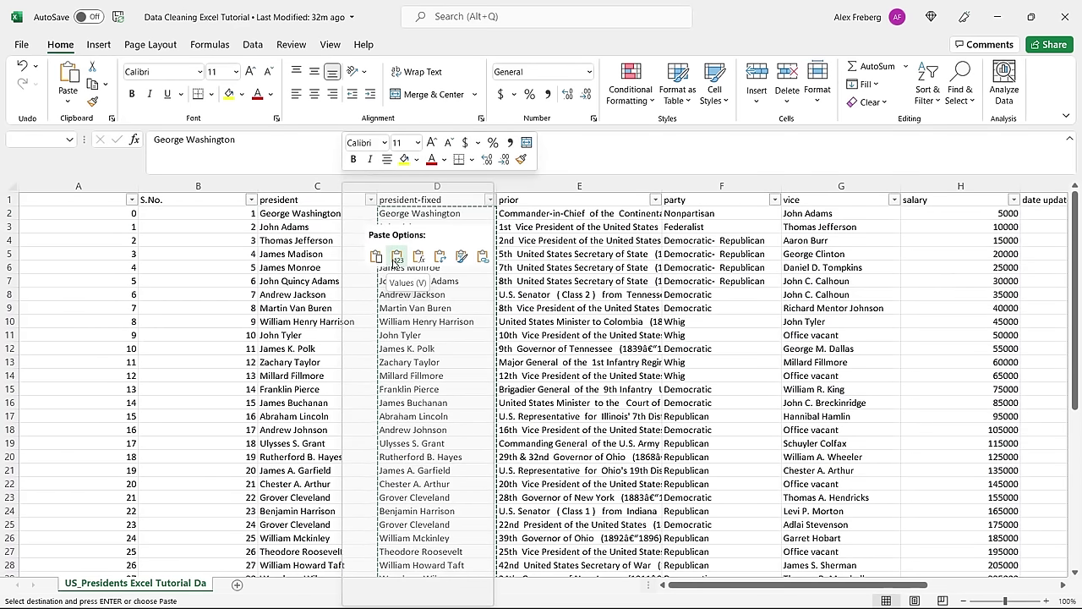
pyautogui.click(421, 229)
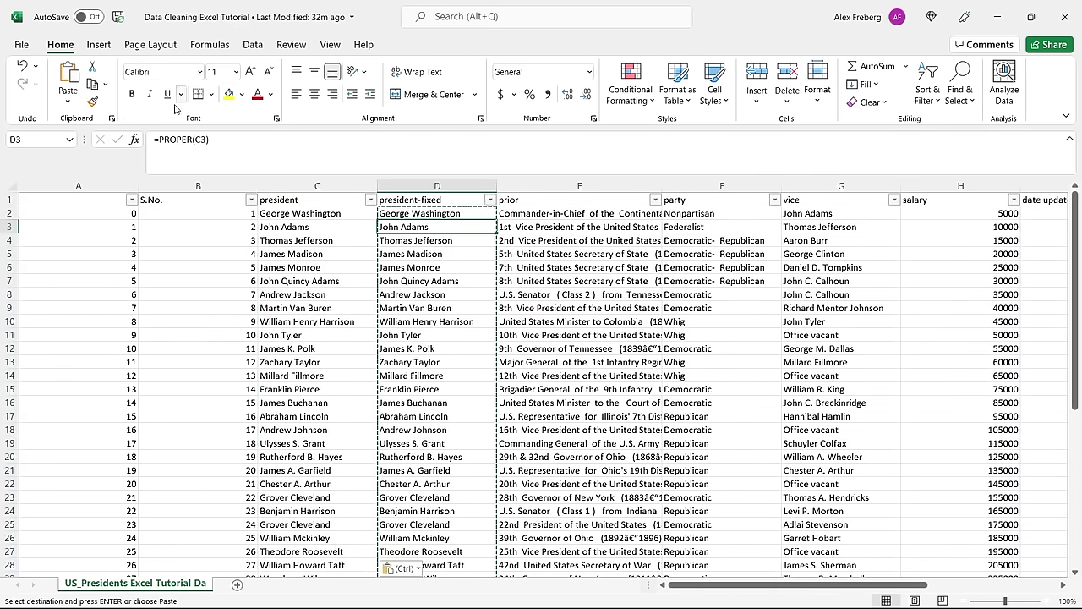
pyautogui.click(348, 228)
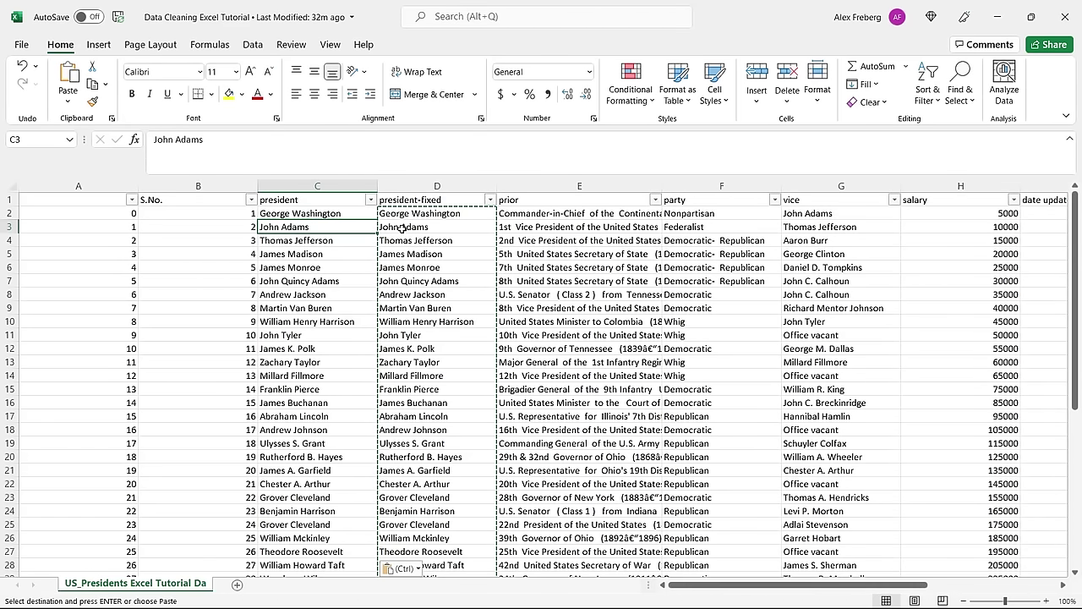
# Delete the president-fixed helper column, D.
pyautogui.click(432, 187)
pyautogui.rightClick(434, 188)
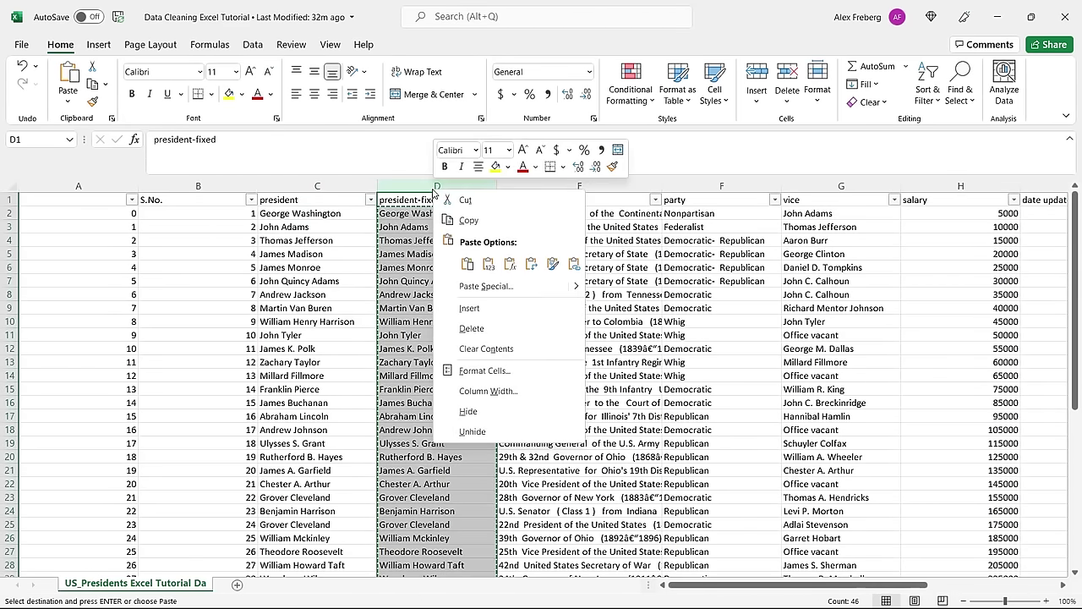
pyautogui.click(472, 329)
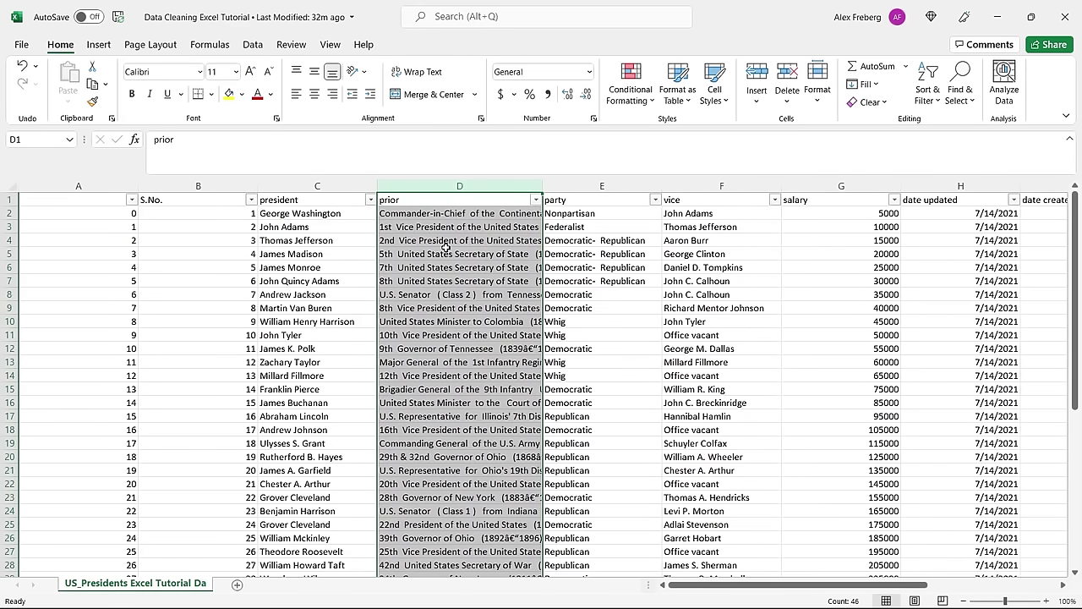
pyautogui.click(628, 271)
pyautogui.click(626, 309)
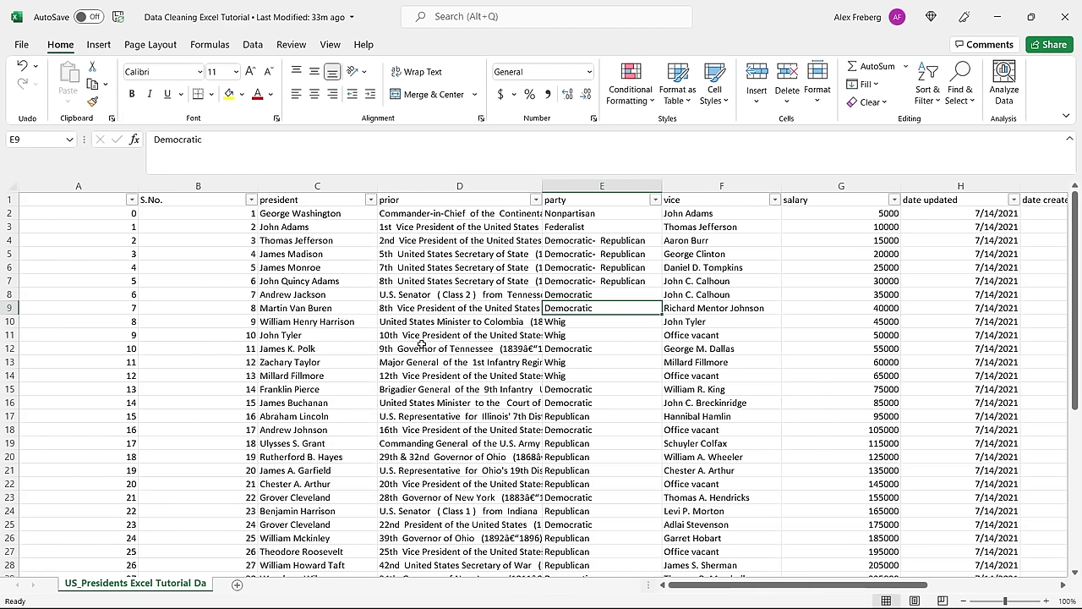
# Widen the prior column, D, to read its full entries, and delete the whole column.
pyautogui.click(459, 184)
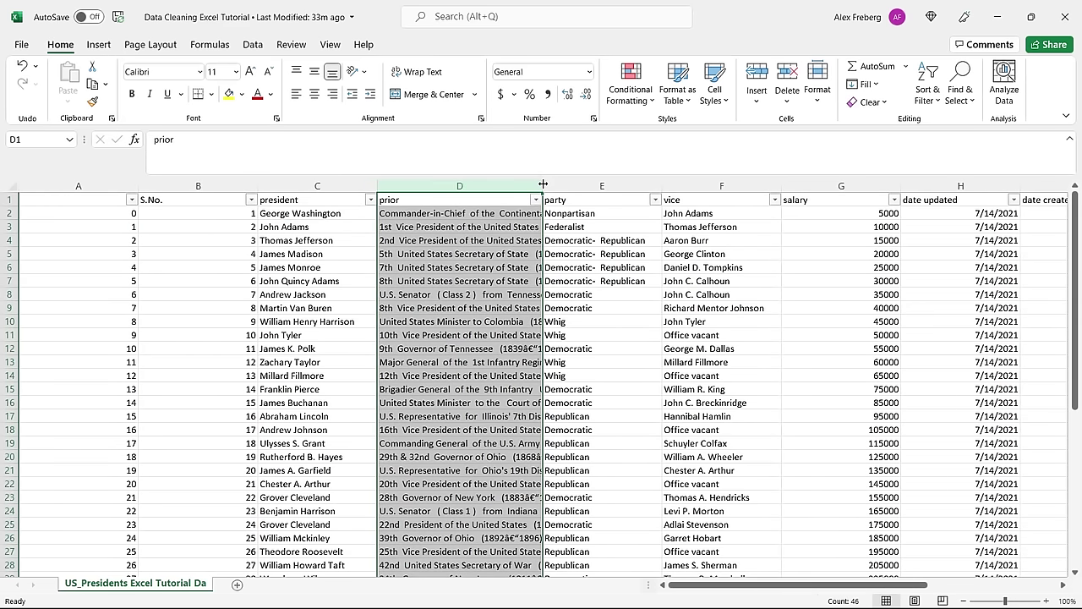
pyautogui.moveTo(542, 184); pyautogui.dragTo(652, 184)
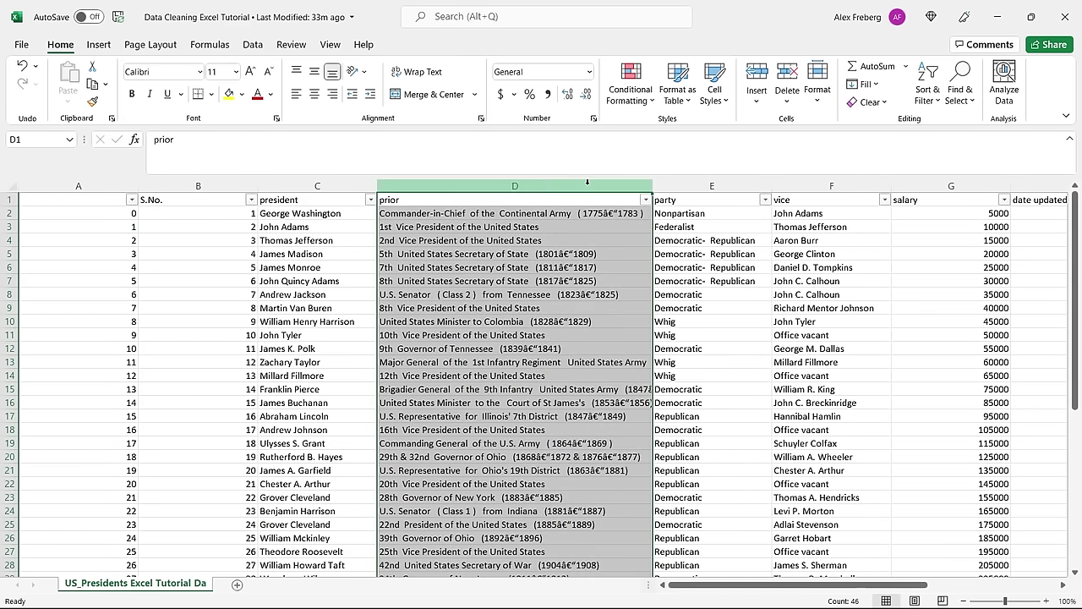
pyautogui.click(600, 242)
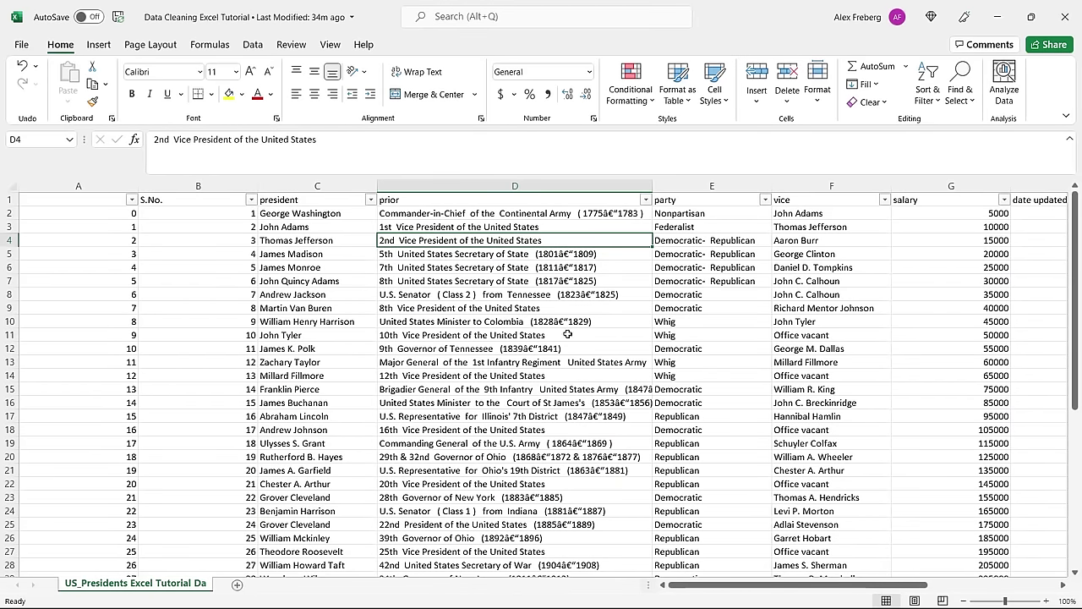
pyautogui.moveTo(770, 586)
pyautogui.mouseDown()
pyautogui.moveTo(837, 587)
pyautogui.moveTo(780, 591)
pyautogui.mouseUp()
pyautogui.click(536, 184)
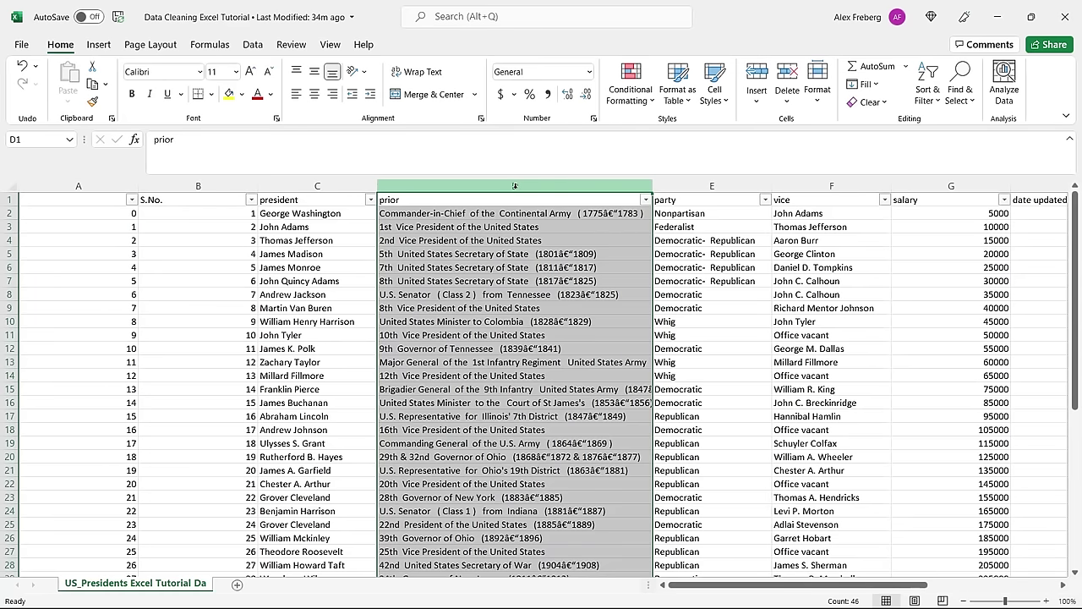
pyautogui.rightClick(515, 185)
pyautogui.click(546, 328)
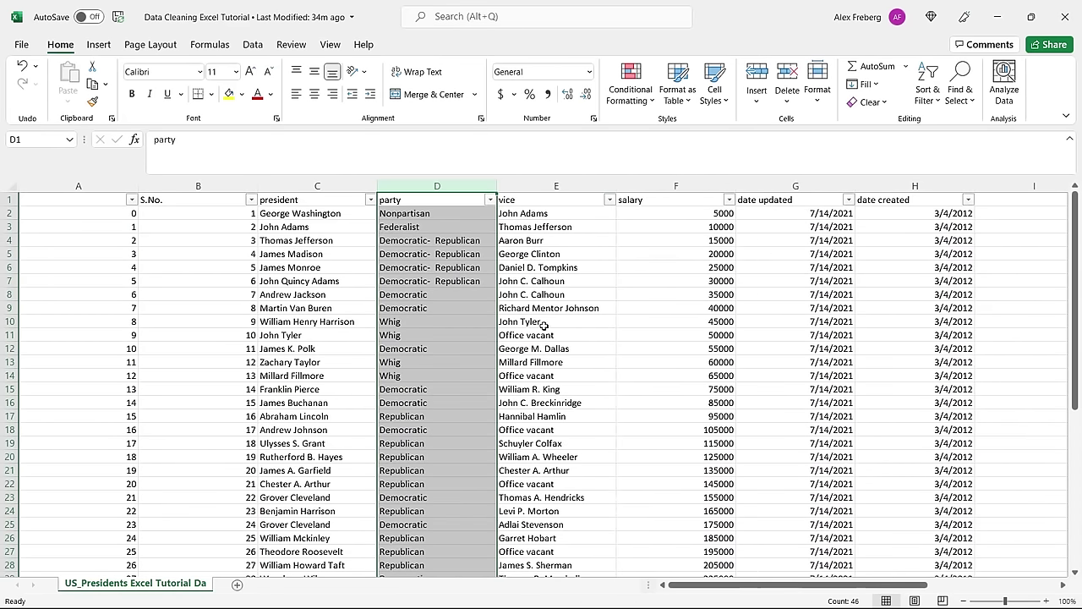
# Compare the unnamed index column, A, with the S.No. column down to the last record, and delete column A.
pyautogui.click(276, 280)
pyautogui.click(121, 213)
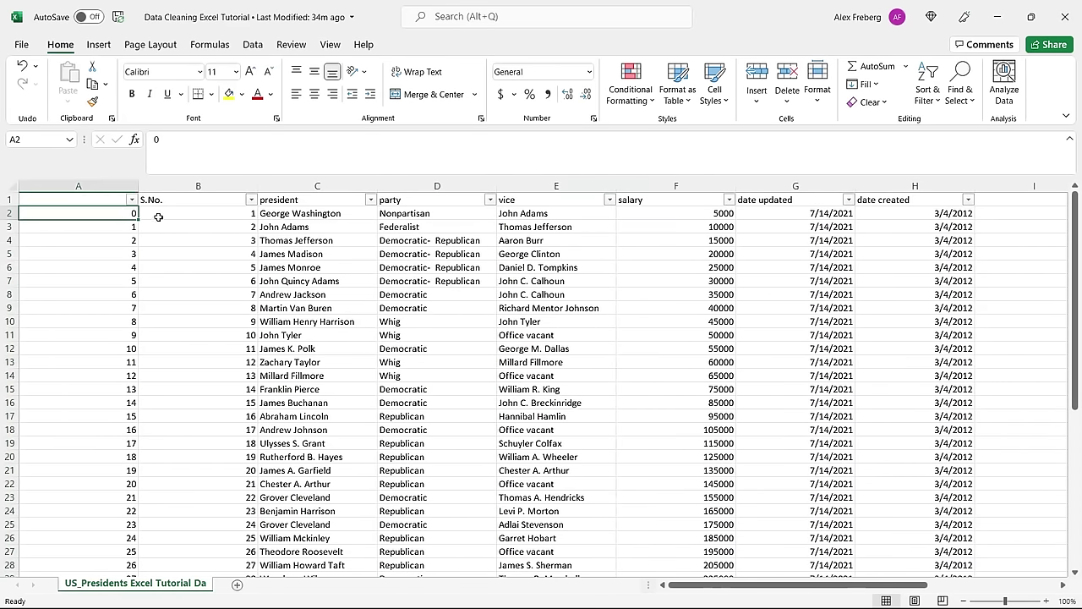
pyautogui.click(159, 218)
pyautogui.click(113, 211)
pyautogui.click(148, 212)
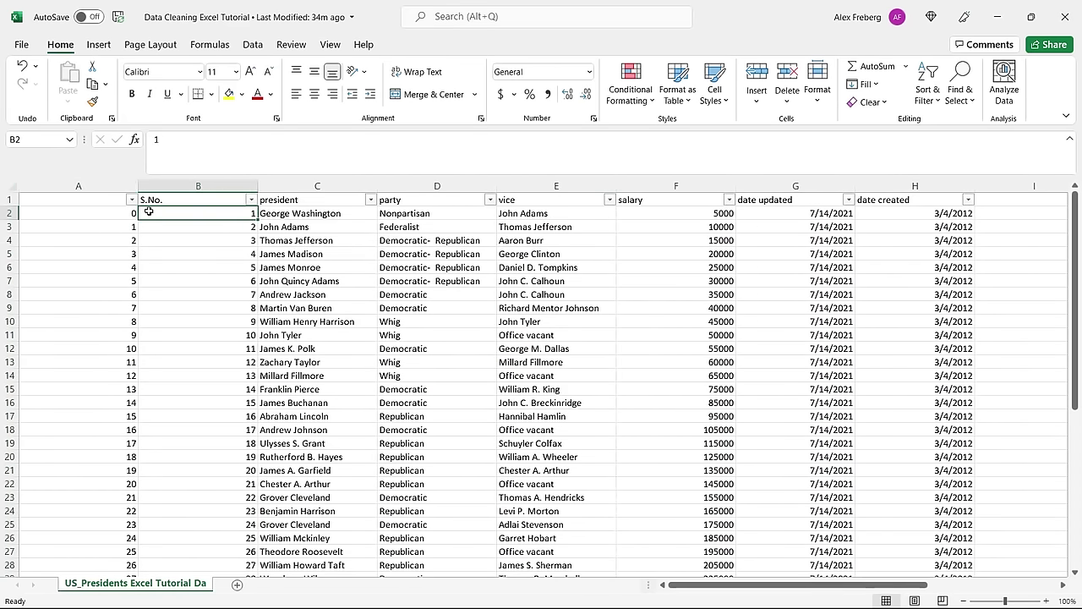
pyautogui.scroll(-1, 810, 310)
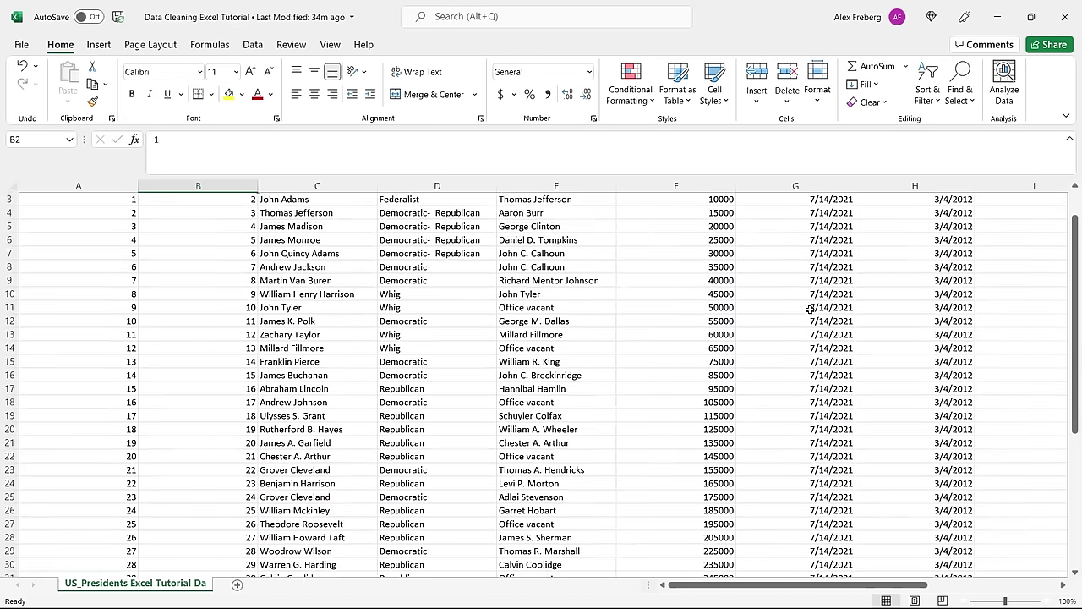
pyautogui.scroll(-6, 810, 309)
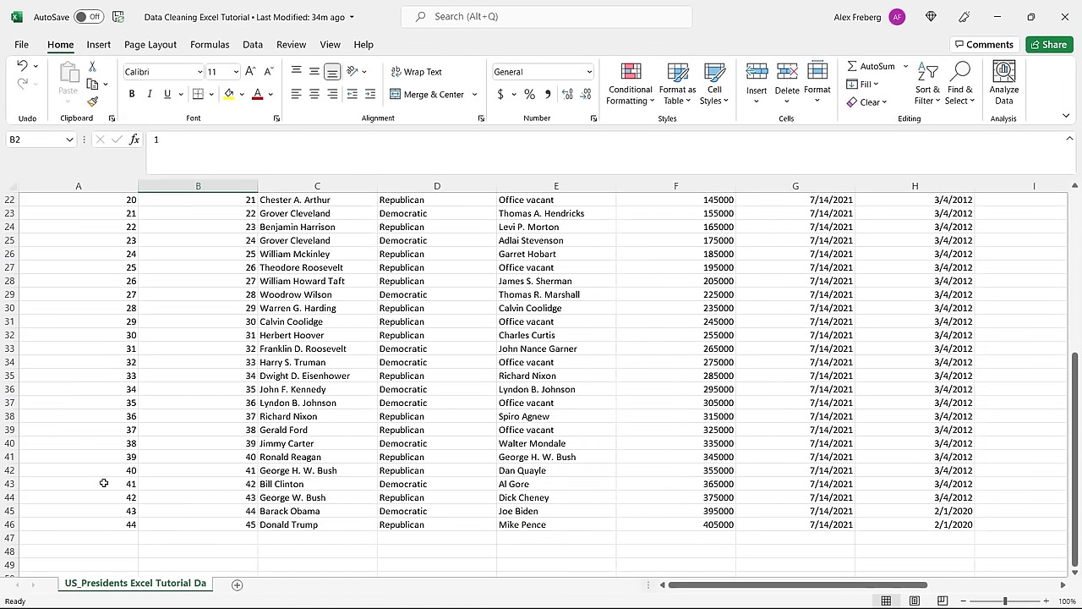
pyautogui.scroll(7, 103, 482)
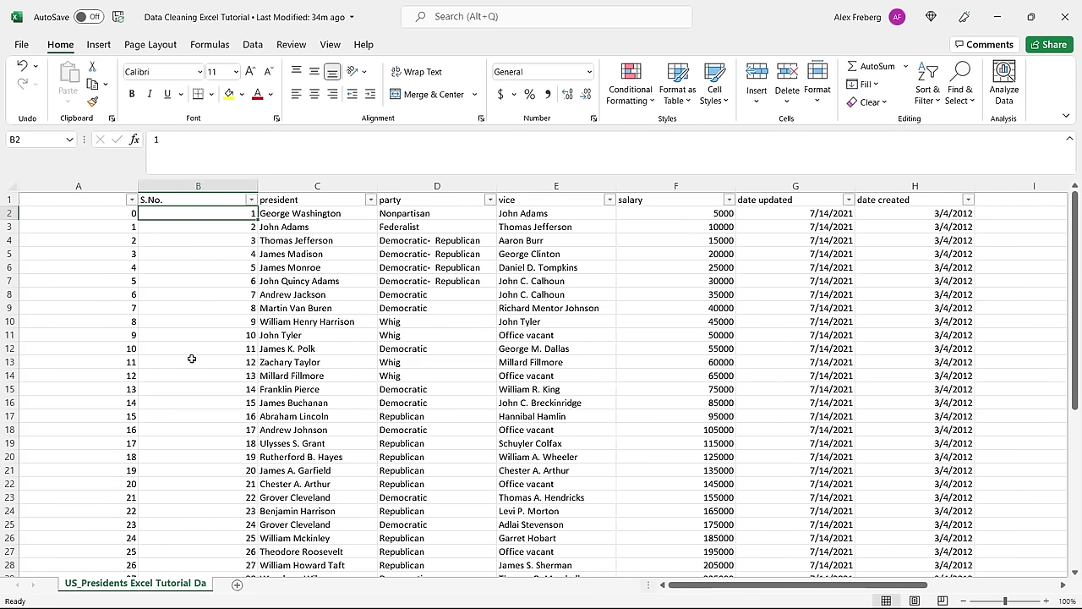
pyautogui.click(104, 185)
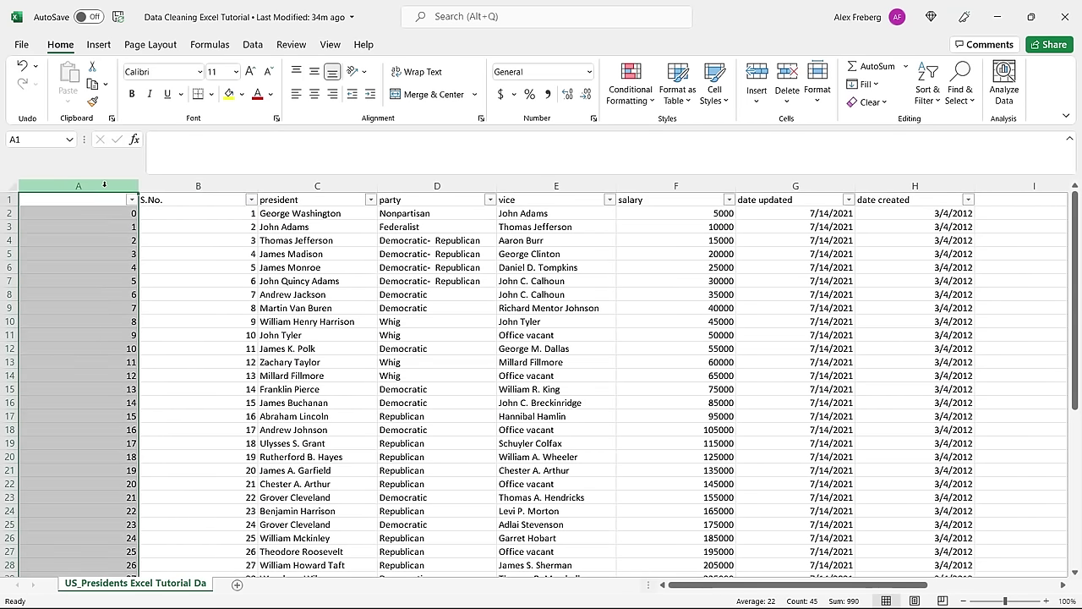
pyautogui.rightClick(104, 185)
pyautogui.click(163, 329)
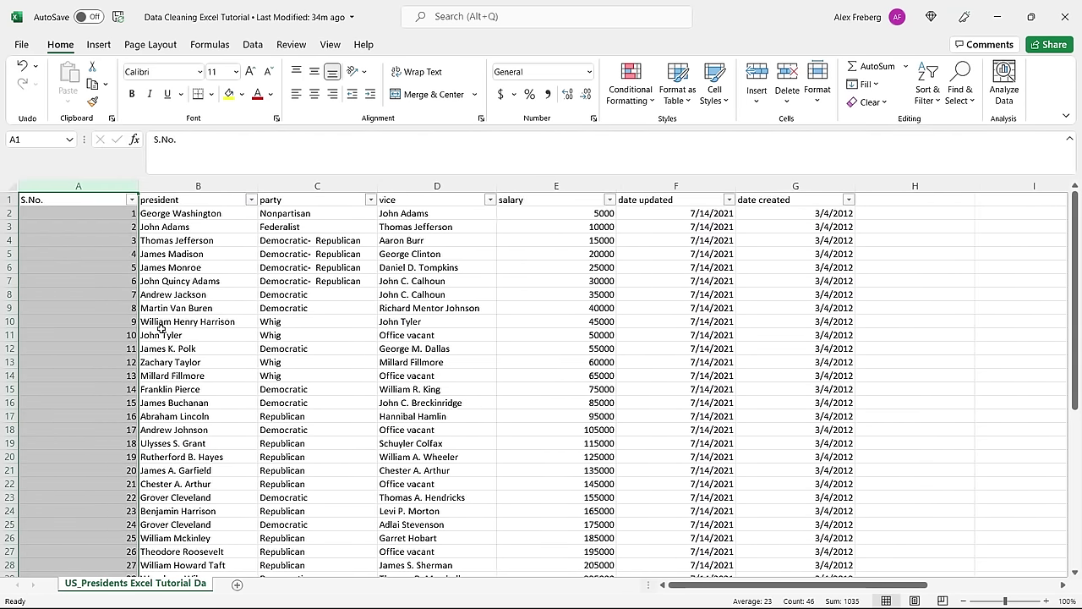
pyautogui.click(317, 267)
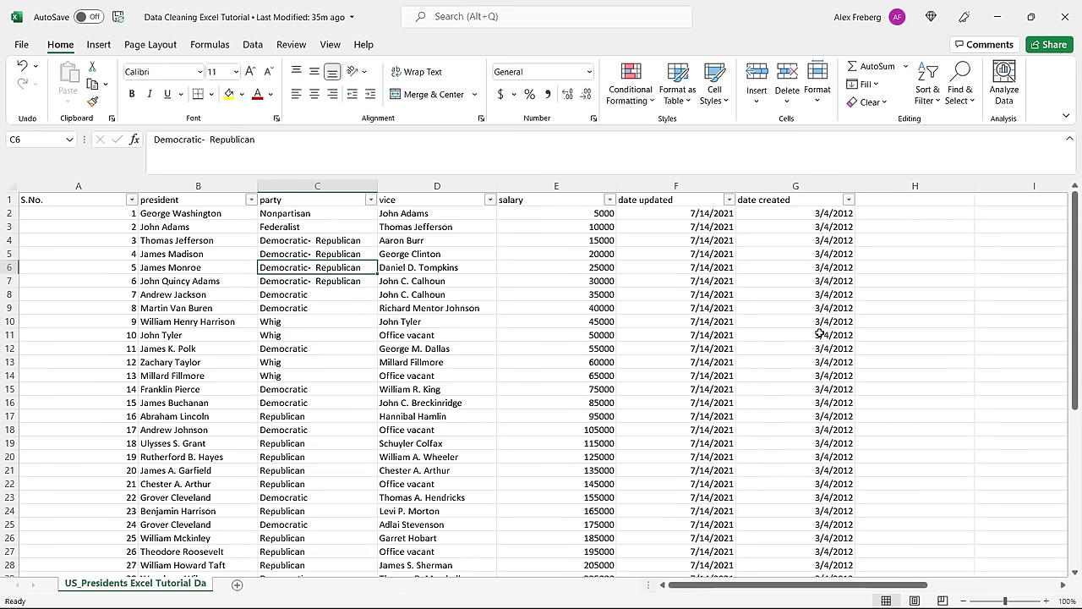
# Review the cleaned table from the header row down to the last president's record.
pyautogui.click(911, 313)
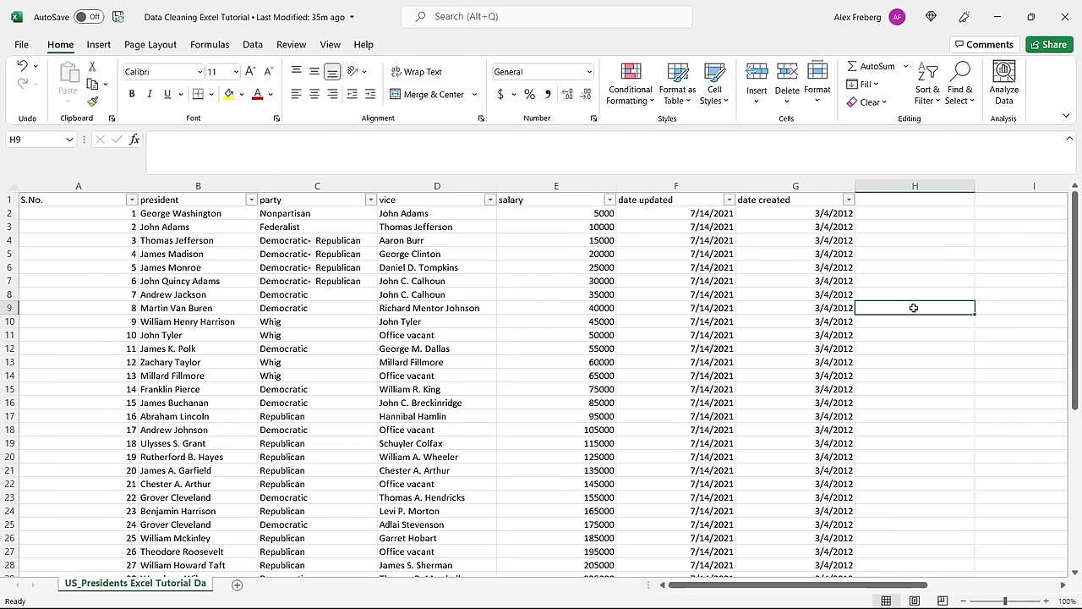
pyautogui.scroll(-9, 914, 308)
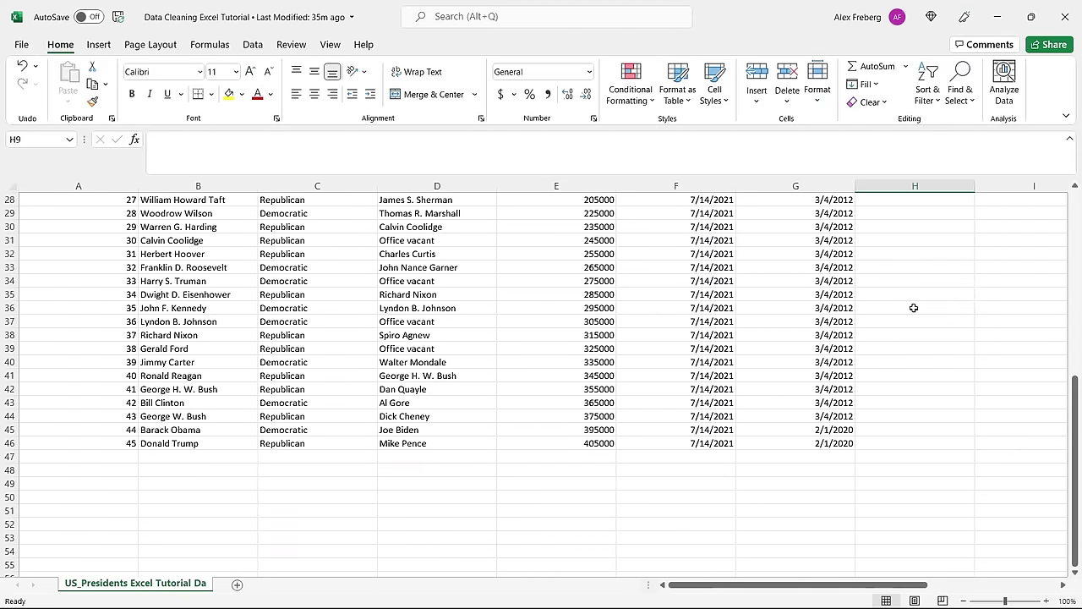
pyautogui.scroll(9, 914, 308)
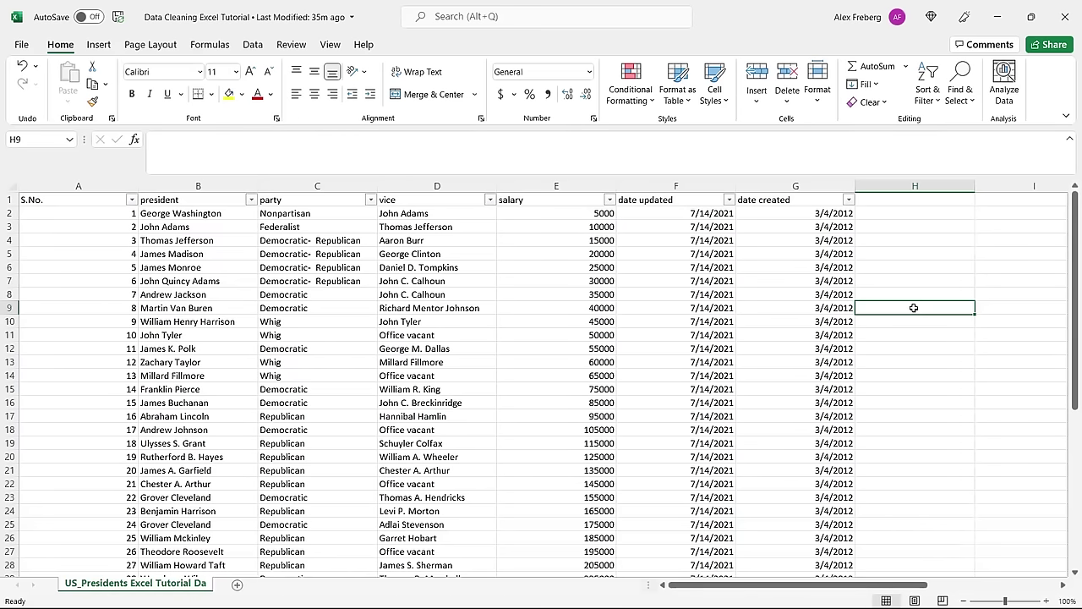